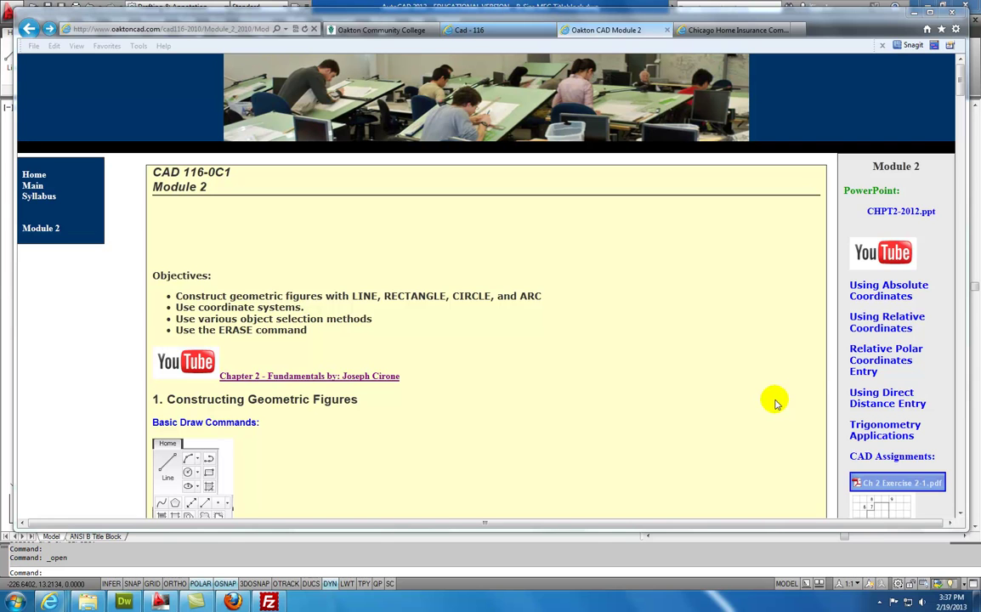
Preview the Exercise 2-1 plate drawing from the Module 2 page, then go back to the page
click(961, 83)
drag(960, 84, 963, 121)
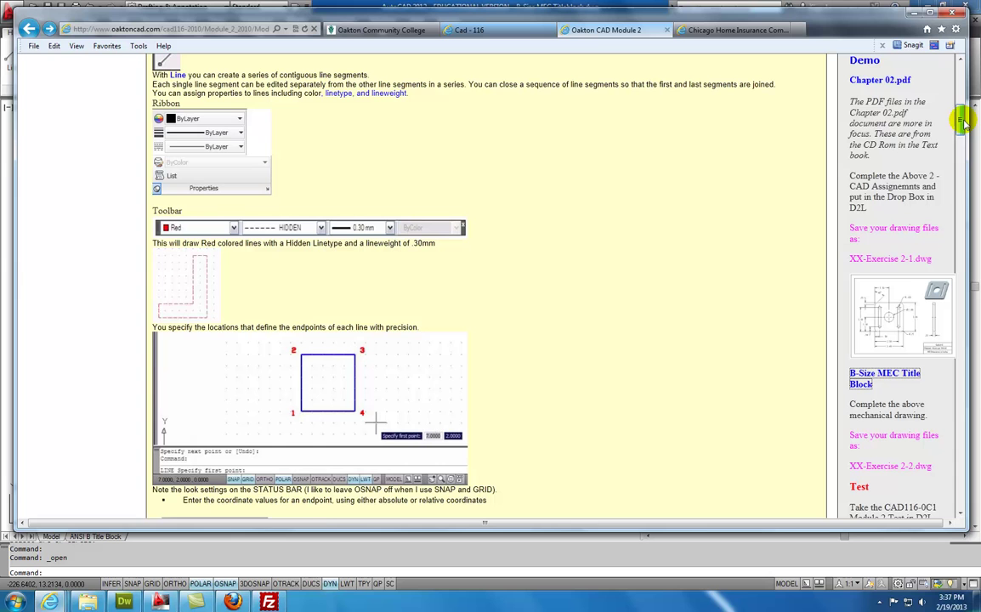
click(897, 318)
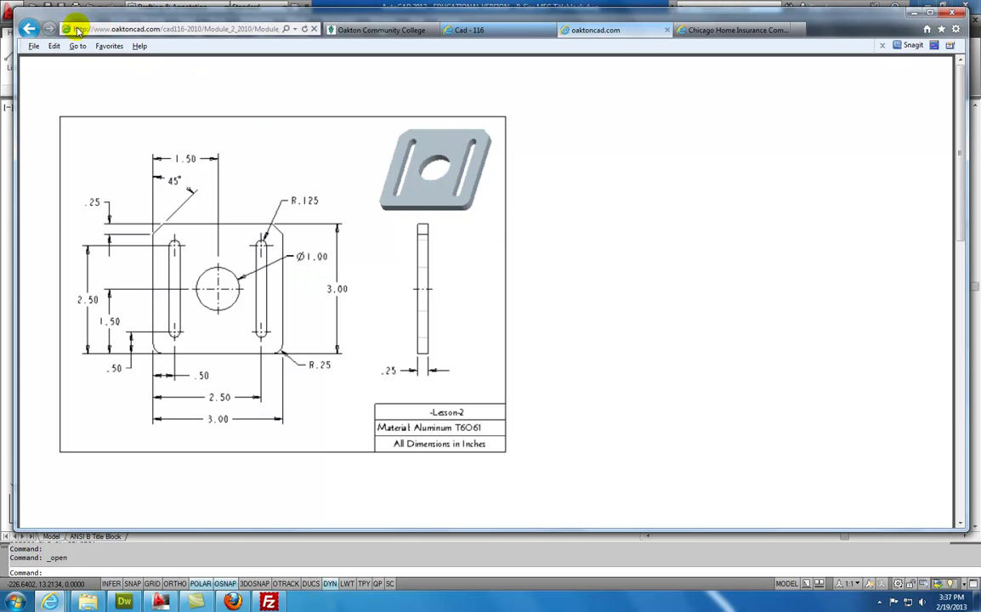
click(28, 28)
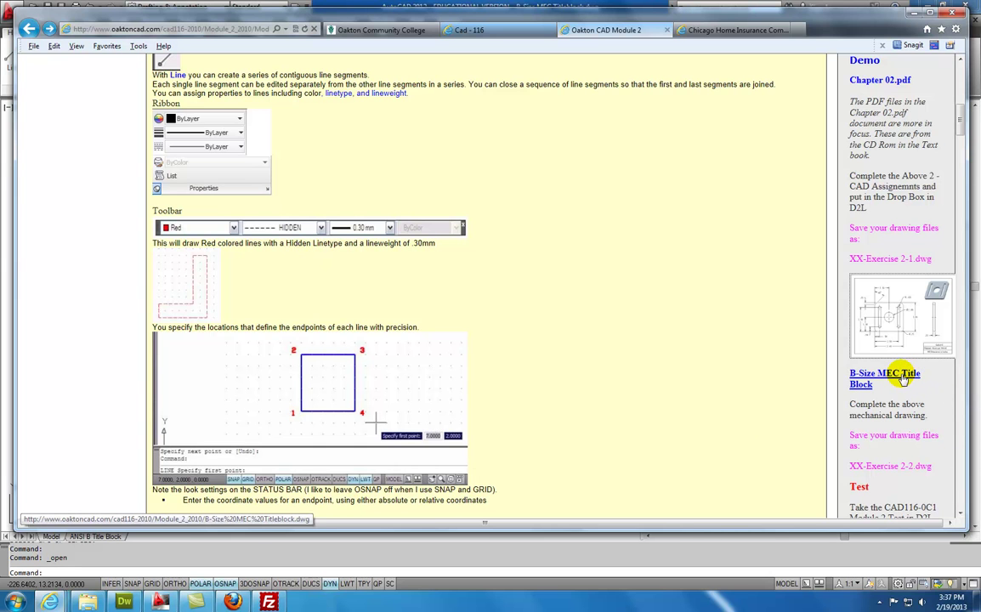
Download the B-Size MEC Title Block drawing and open it in AutoCAD
click(902, 378)
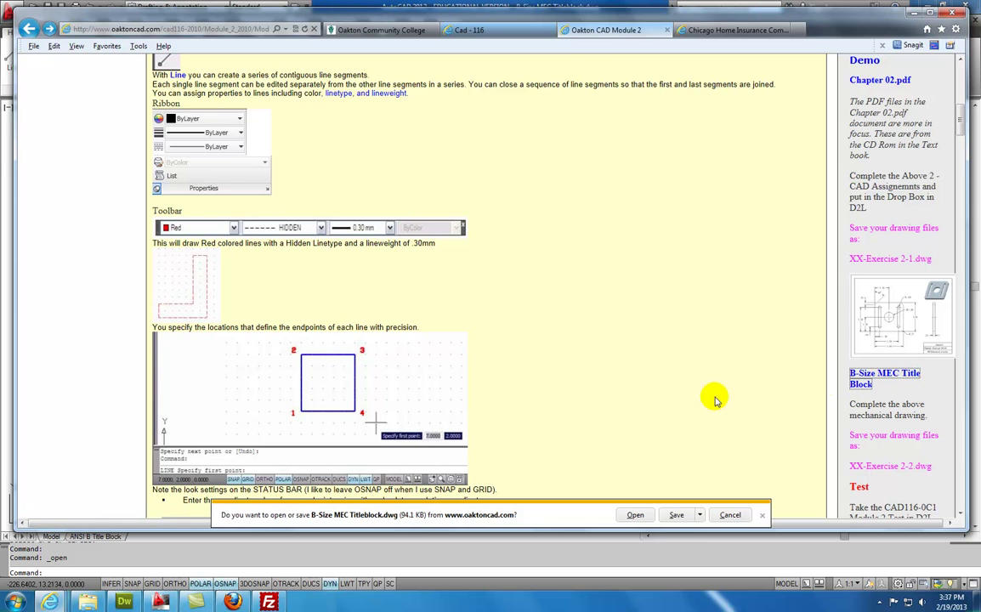
click(634, 515)
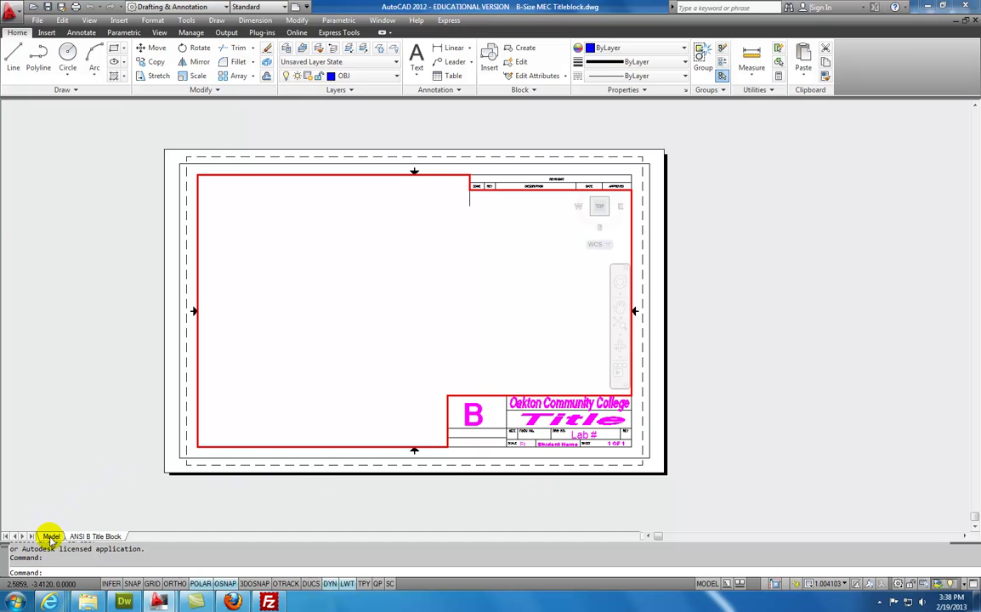
Switch to model space and toggle the menu bar off and back on from the Quick Access Toolbar
mouse_move(51, 536)
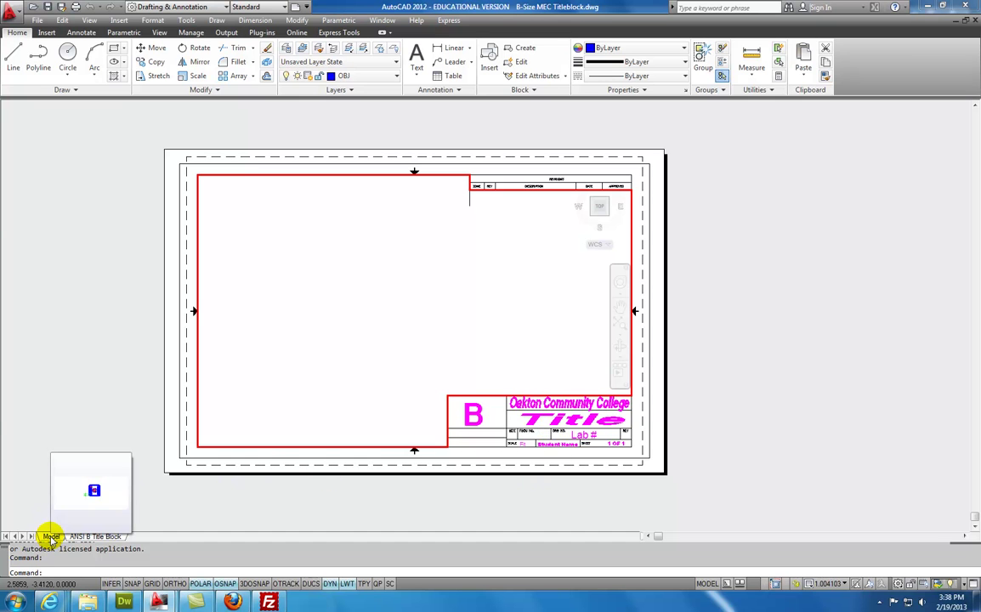
click(51, 536)
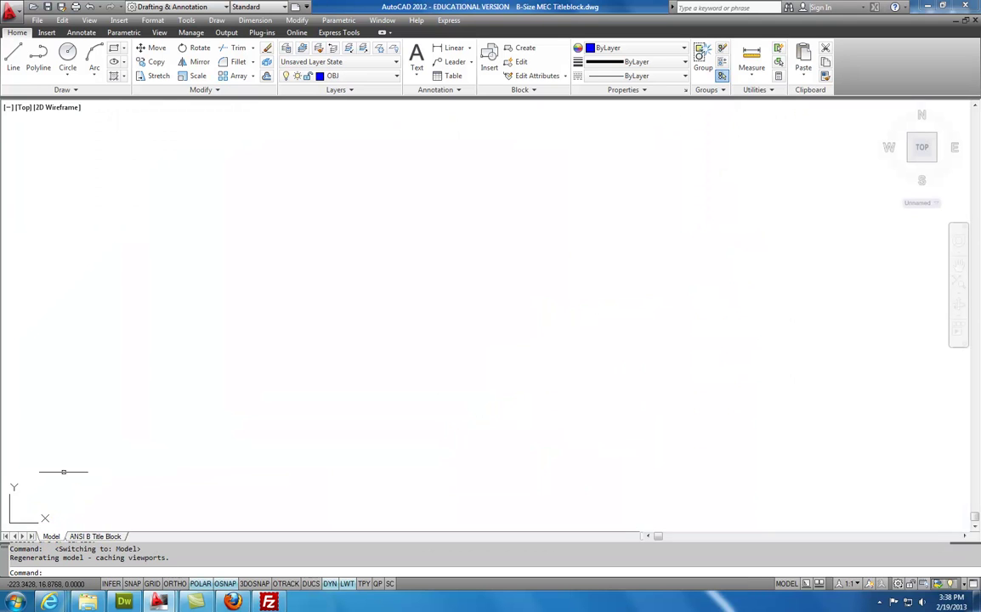
click(306, 7)
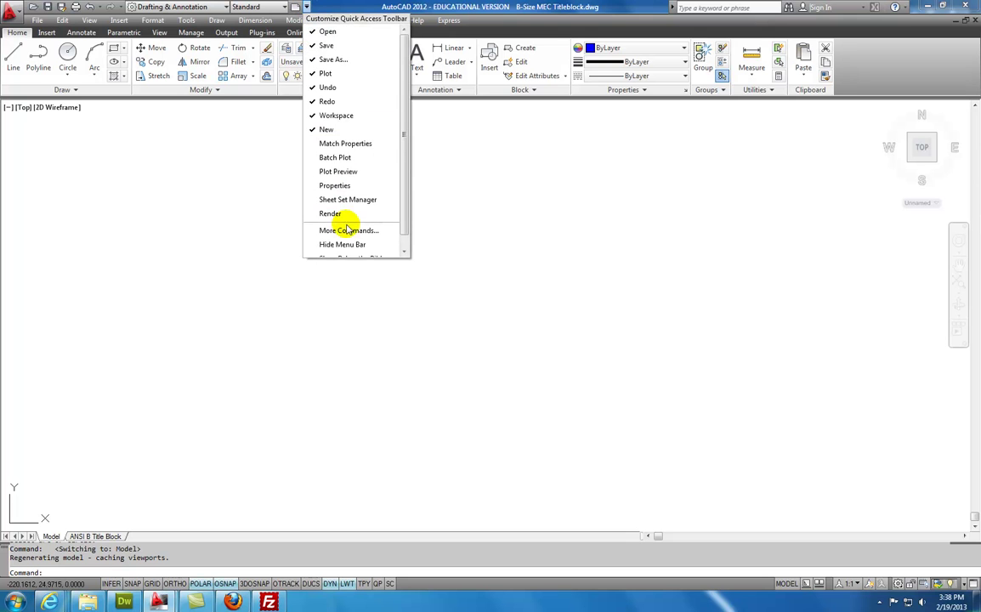
scroll(407, 223, down, 1)
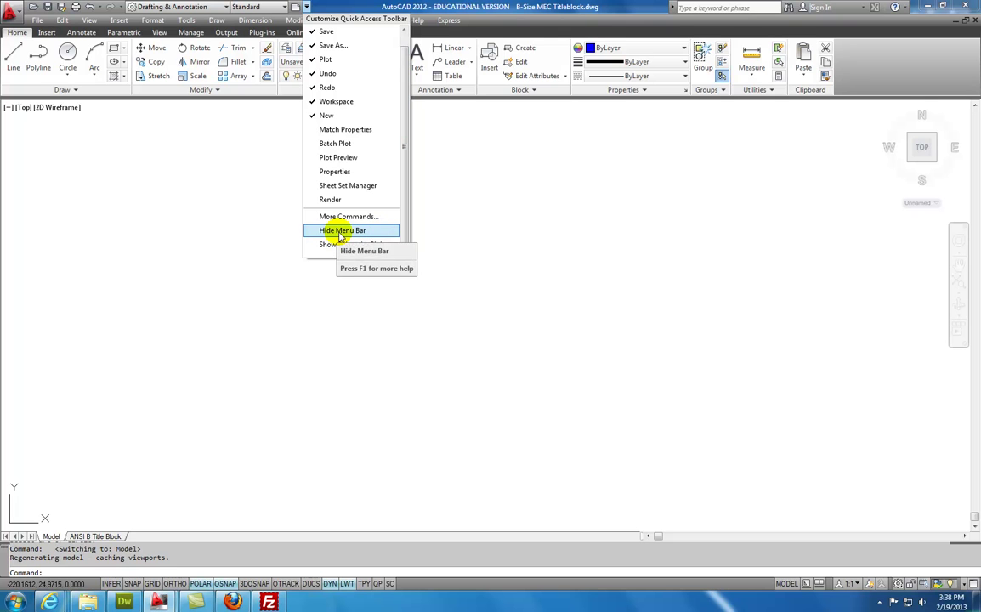
click(341, 231)
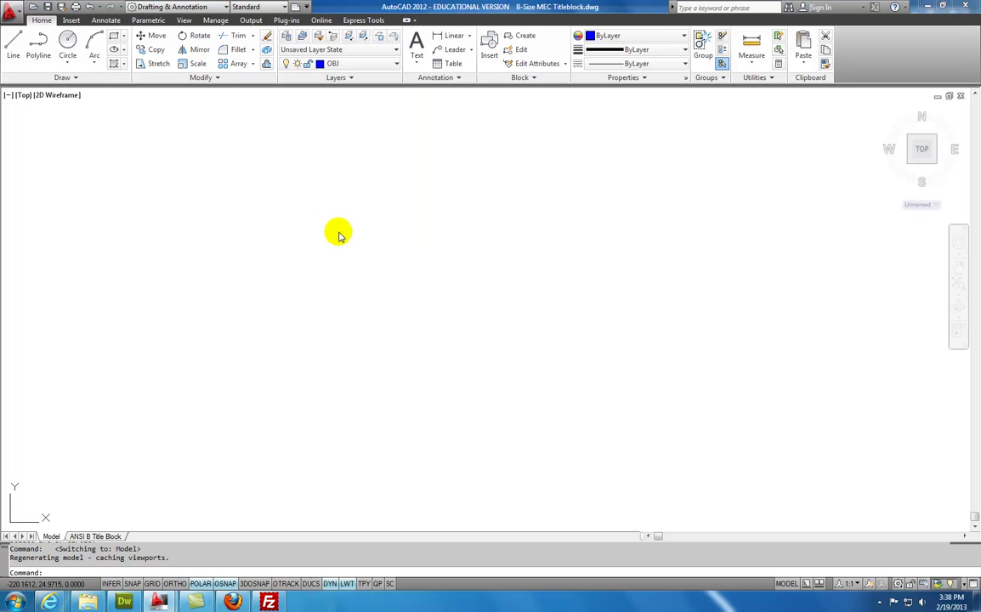
click(306, 6)
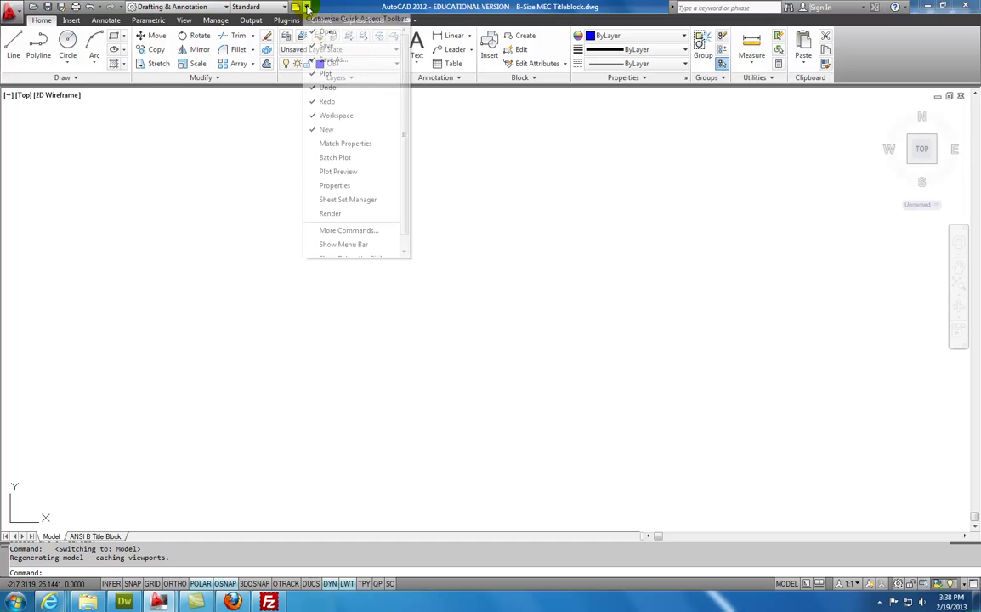
click(342, 245)
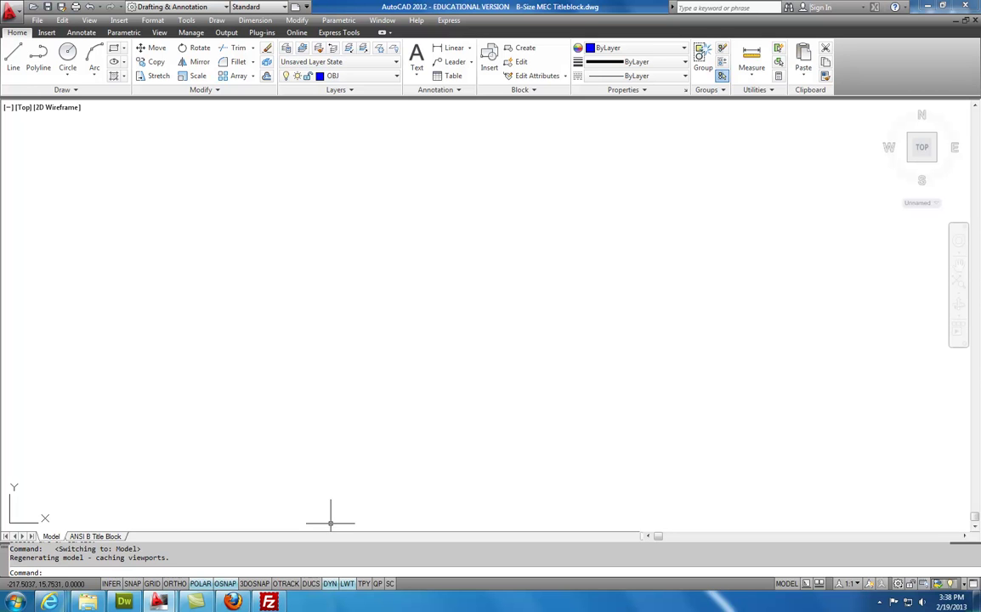
Draw a closed square with LINE using 3-unit edges up, right and down, back to the start
click(13, 57)
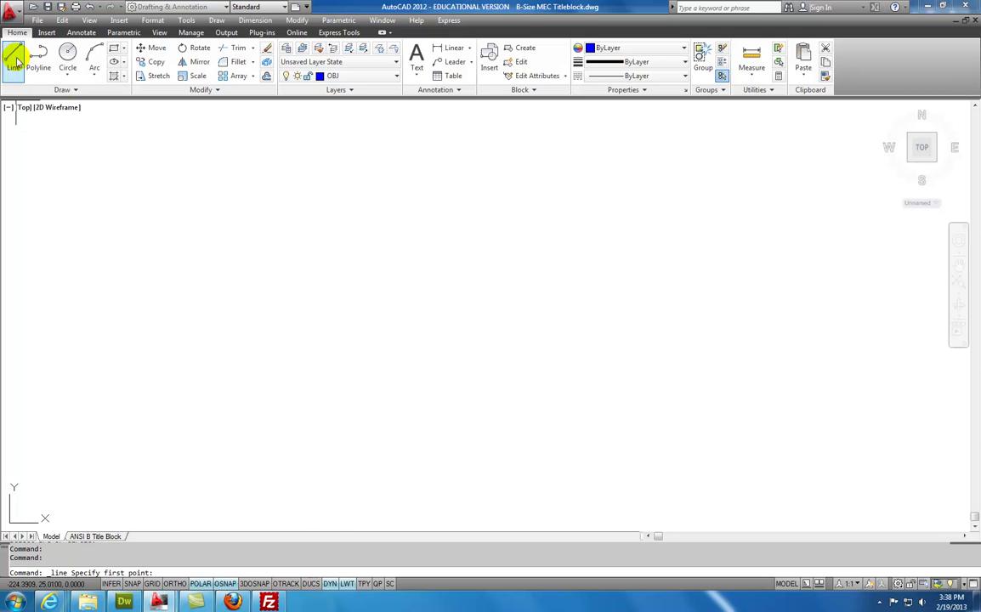
click(311, 363)
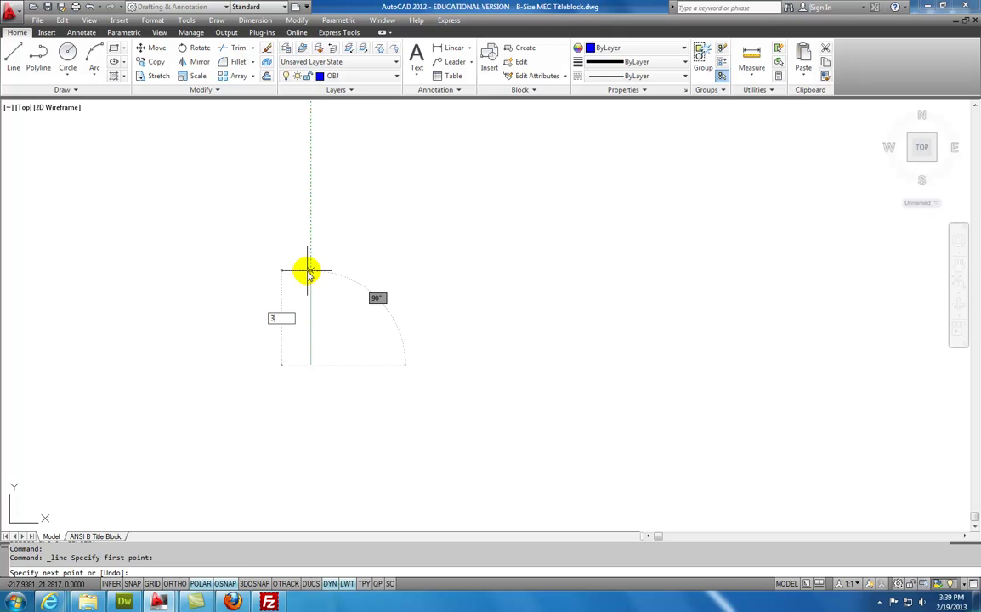
text(3)
key(Return)
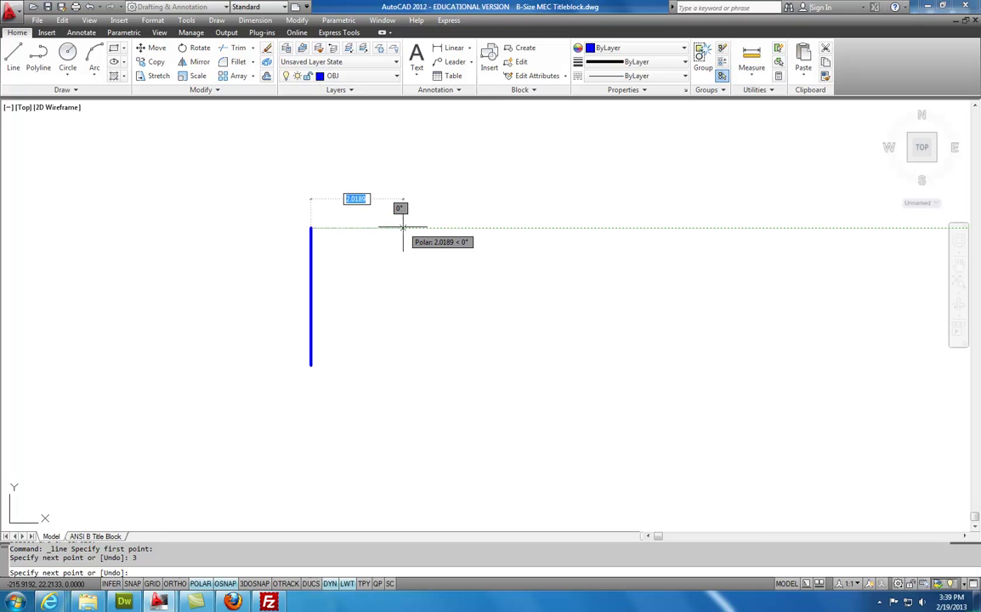
text(3)
key(Return)
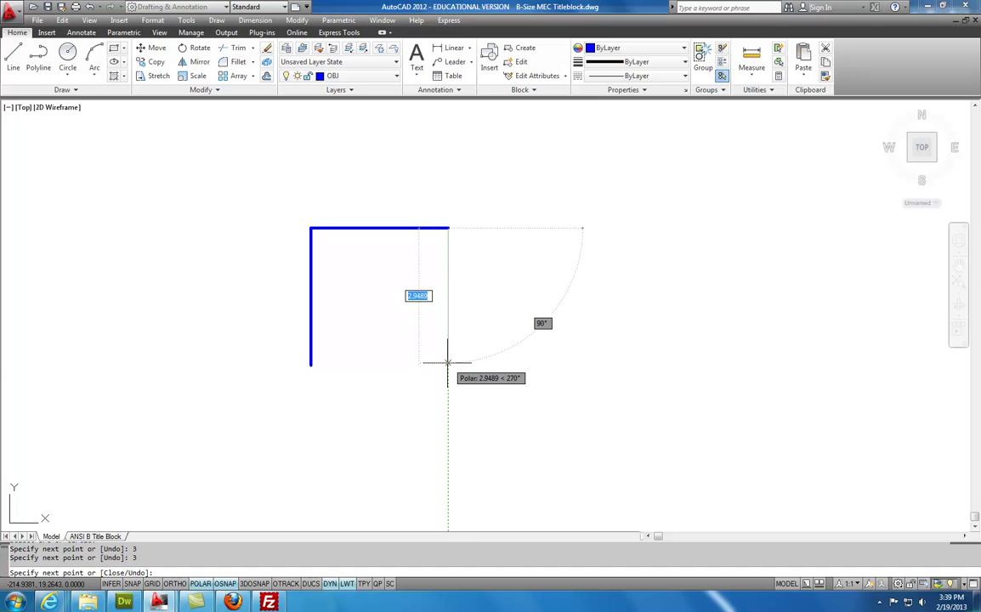
text(3)
key(Return)
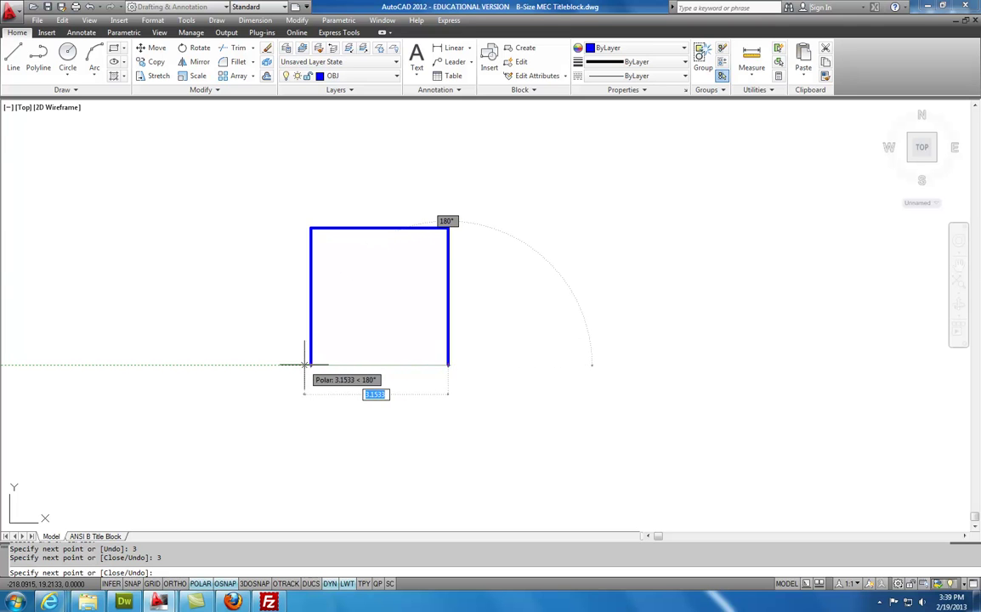
click(310, 366)
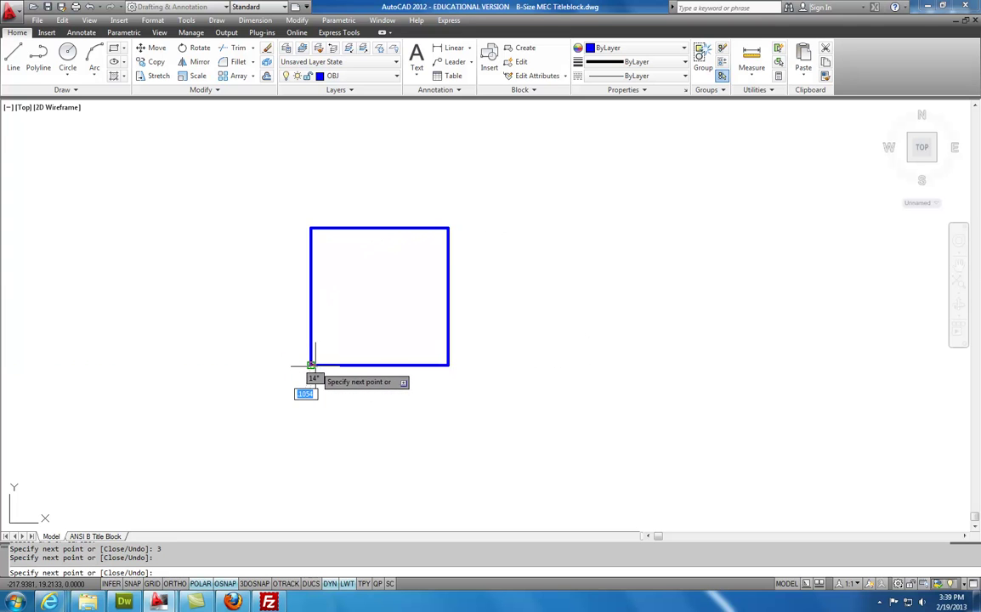
key(Escape)
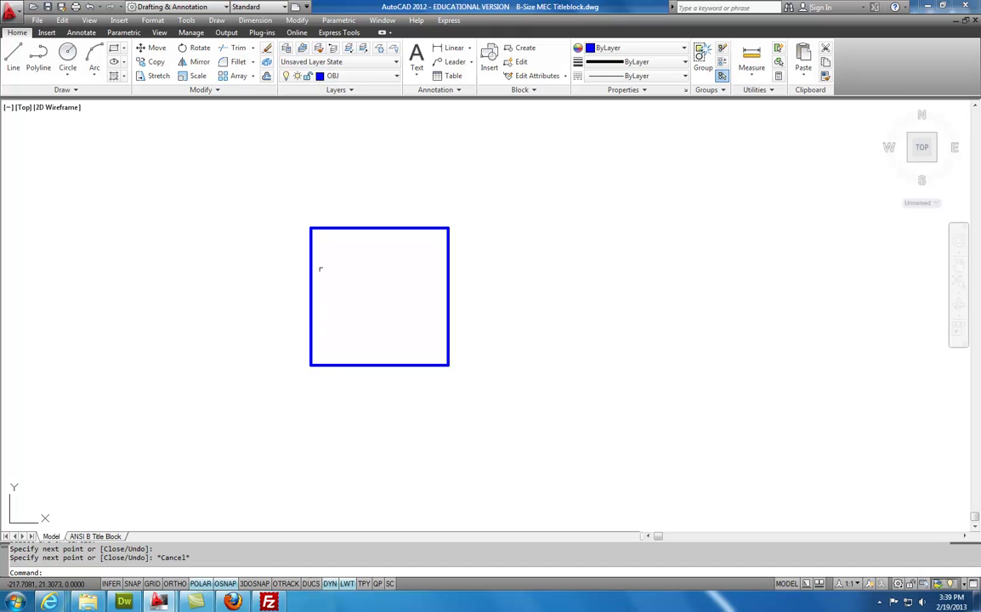
Chamfer the square's top-left corner with a 0.25 chamfer distance
click(252, 65)
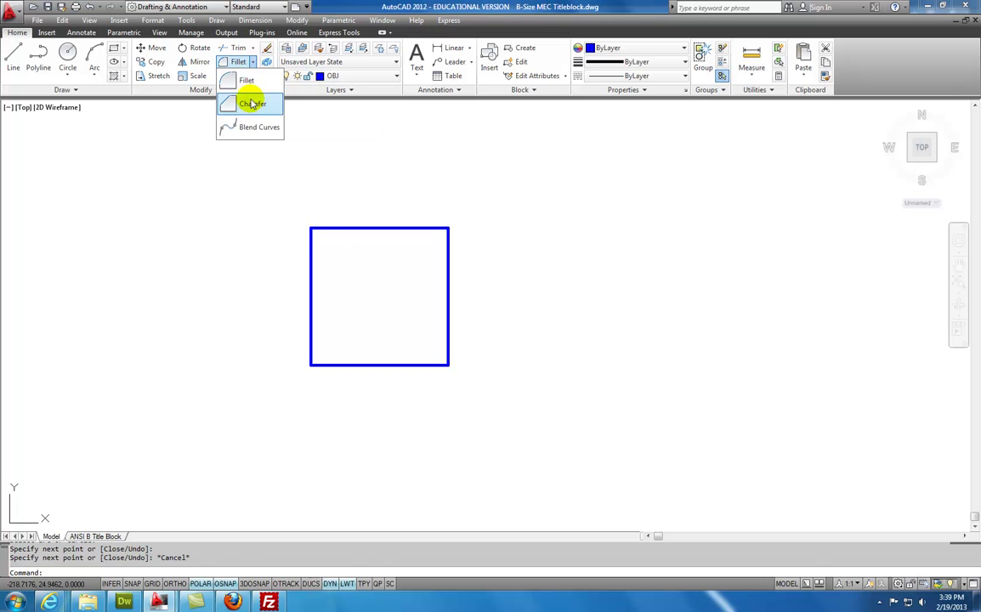
click(251, 104)
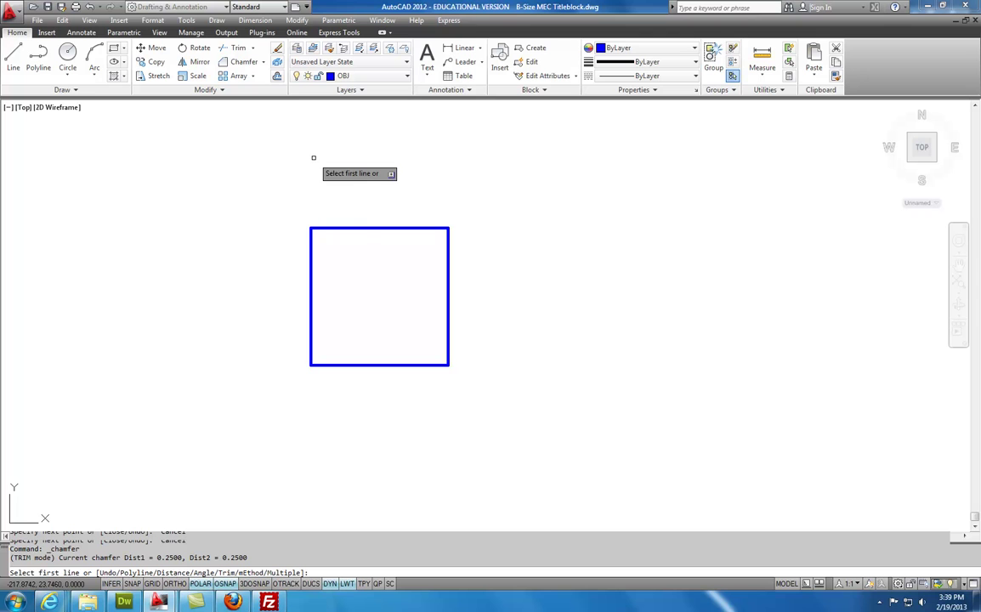
key(Down)
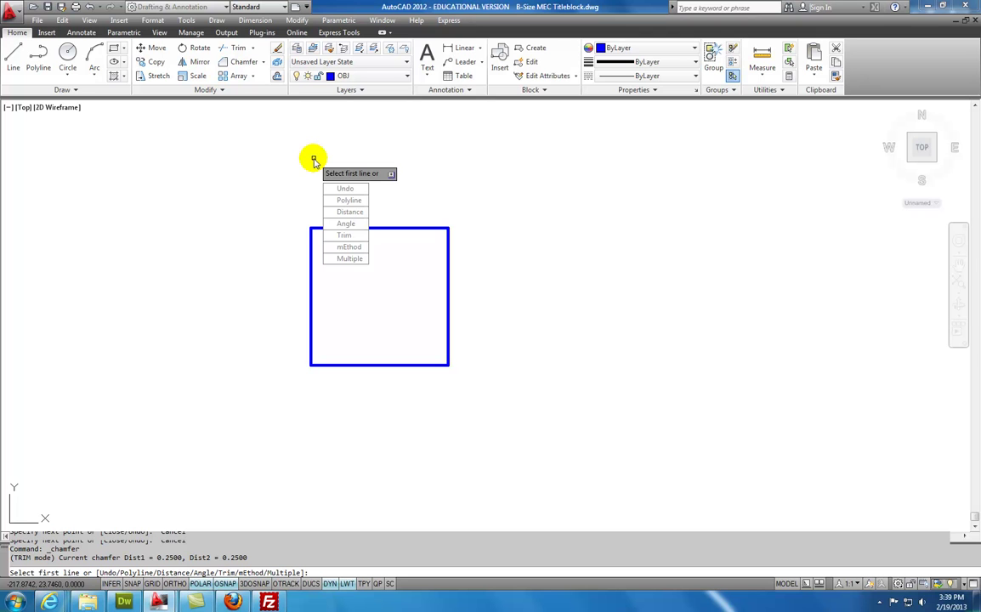
click(350, 213)
text(.25)
key(Return)
key(Return)
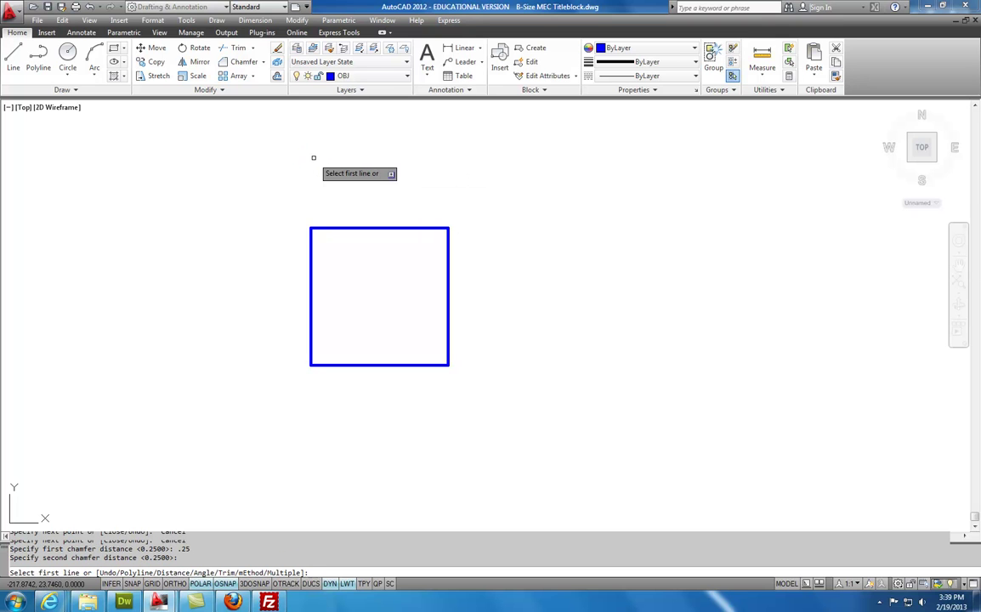
click(311, 243)
click(333, 228)
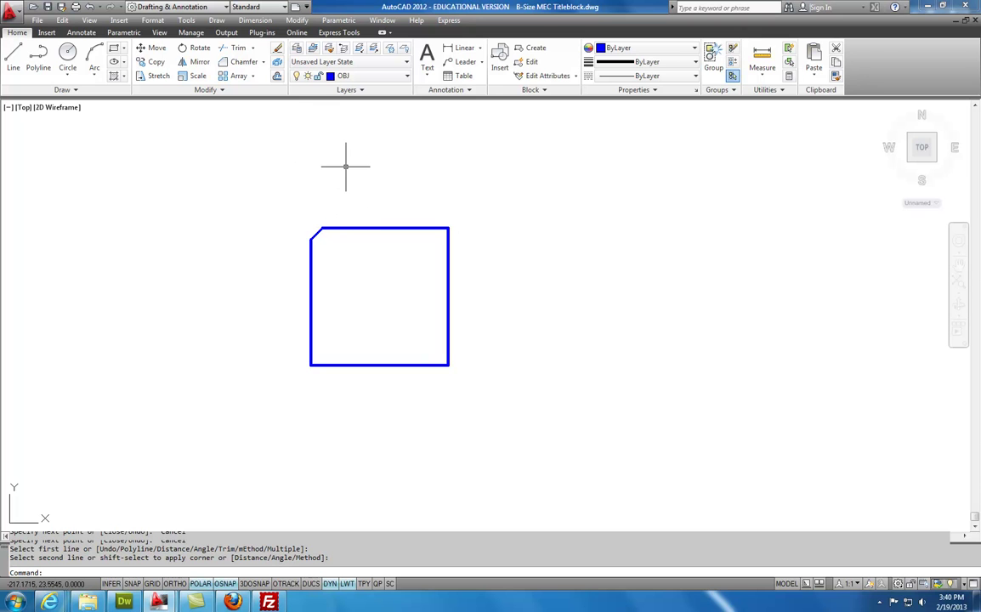
Repeat the 0.25 chamfer on the top-right corner
right_click(345, 167)
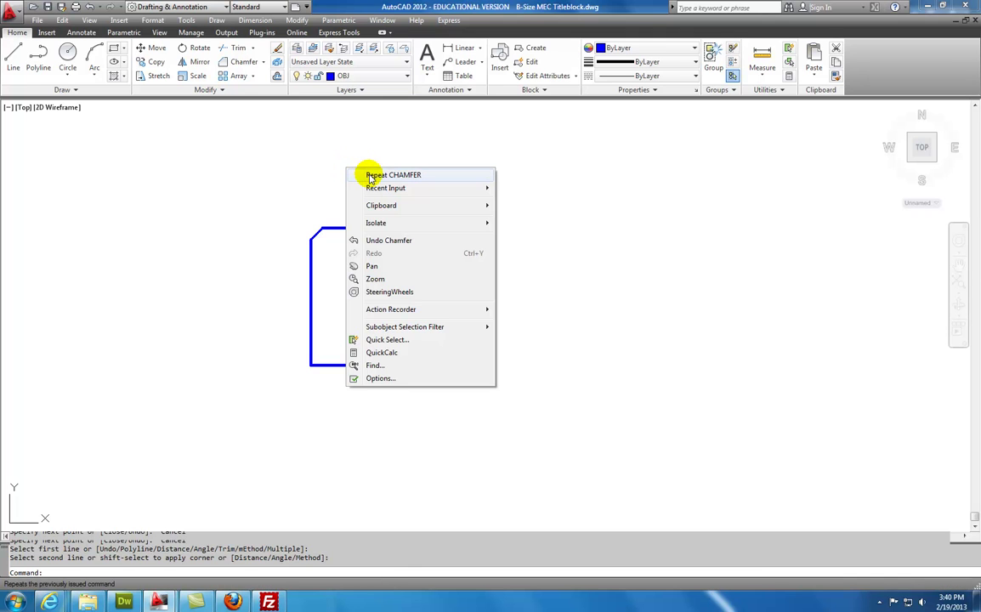
click(370, 176)
click(428, 228)
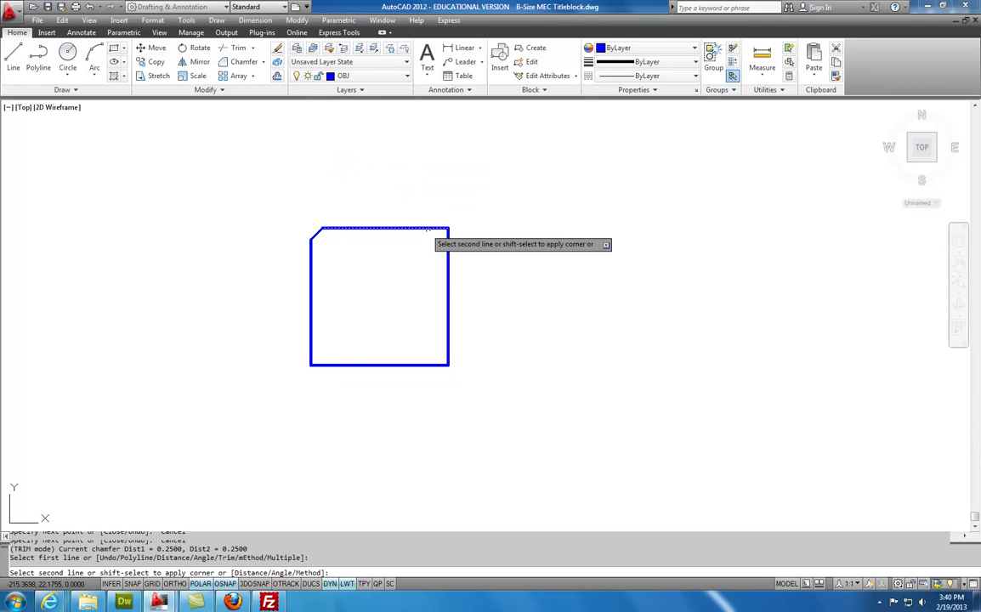
click(447, 237)
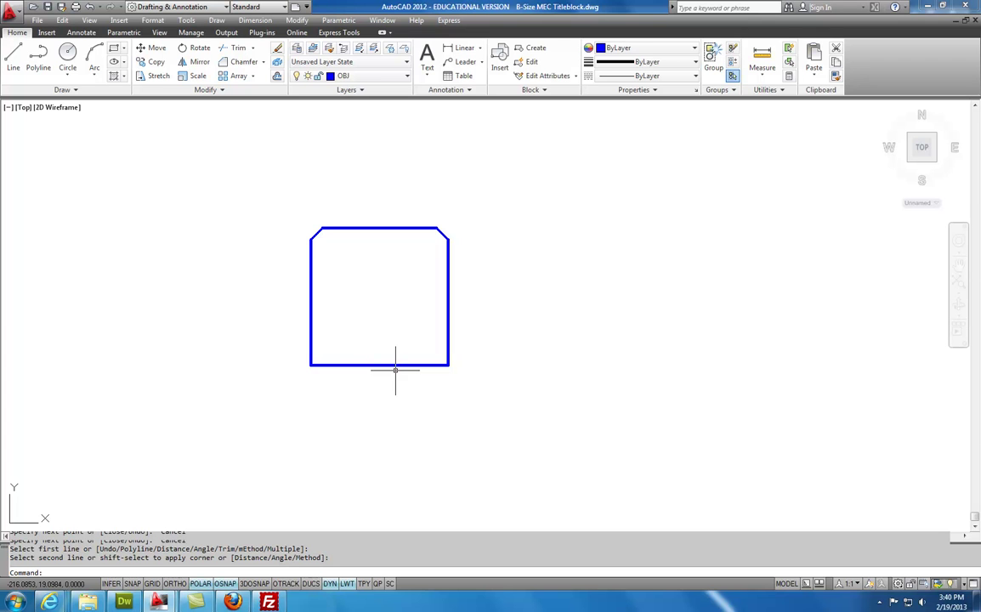
Round the bottom-right corner with a 0.25-radius fillet
click(263, 64)
click(246, 80)
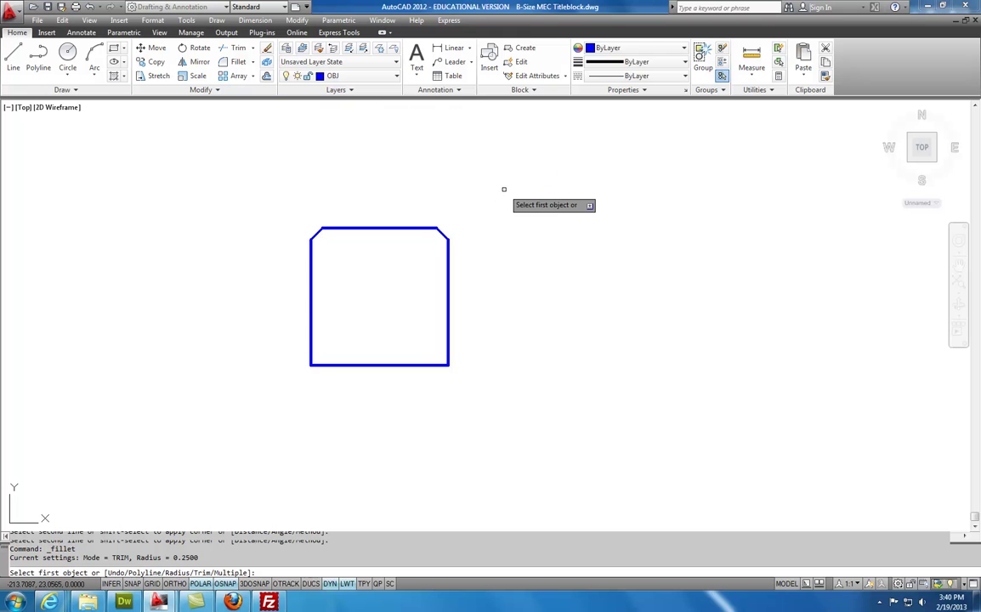
key(Down)
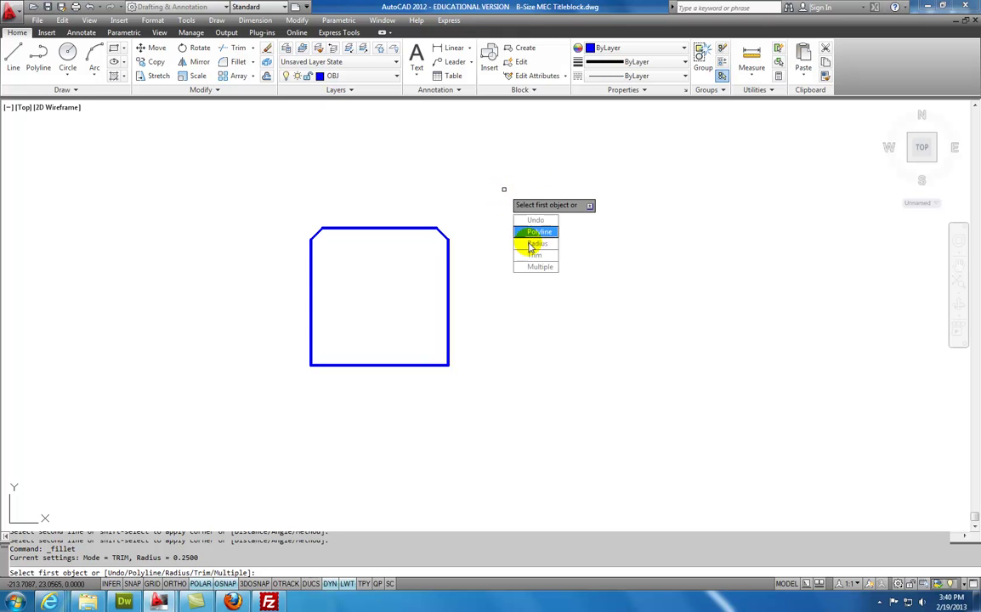
click(533, 244)
text(.25)
key(Return)
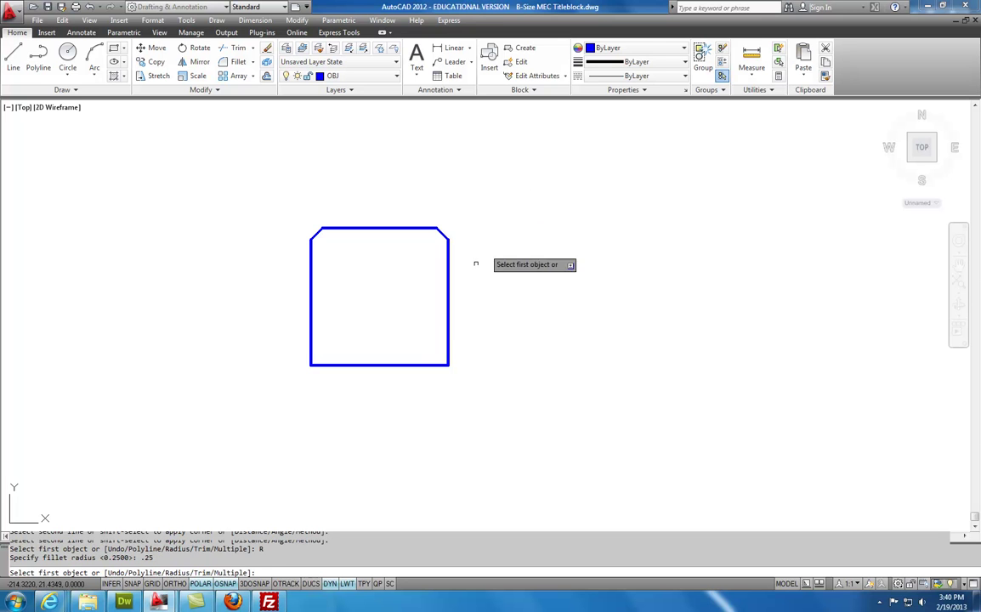
click(448, 340)
click(433, 365)
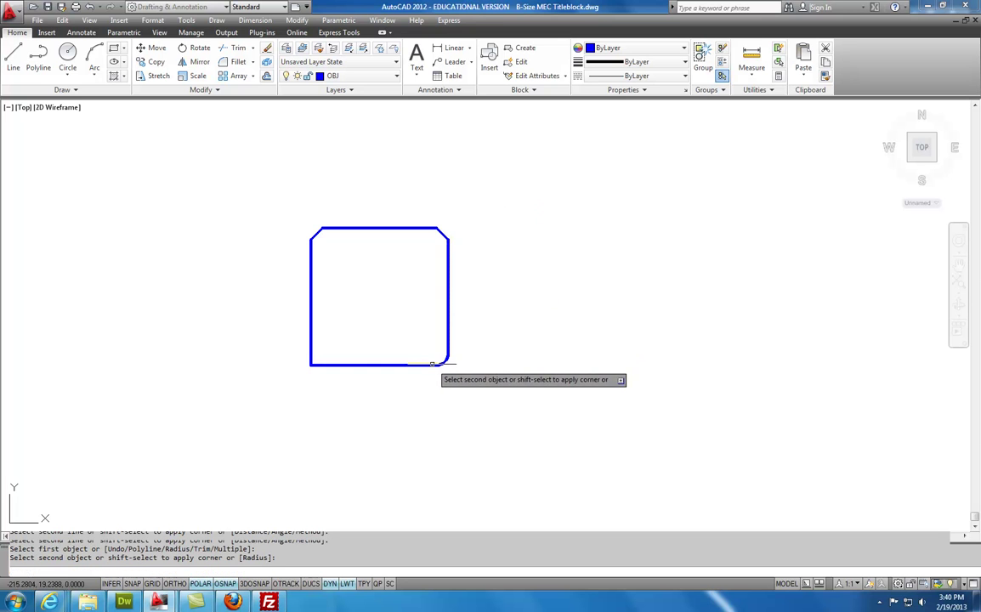
Repeat the 0.25 fillet on the bottom-left corner
right_click(400, 314)
click(440, 324)
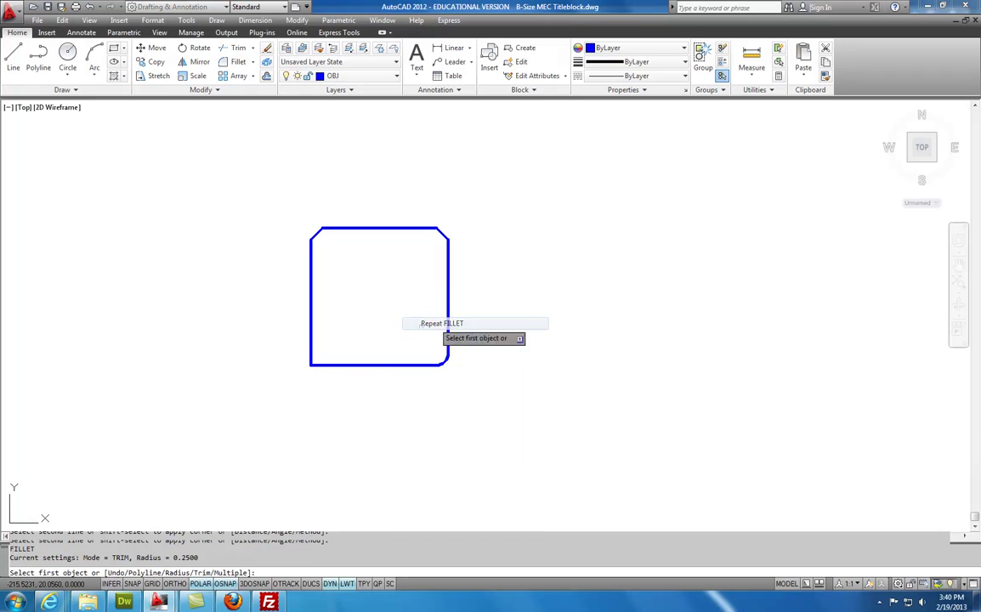
click(333, 364)
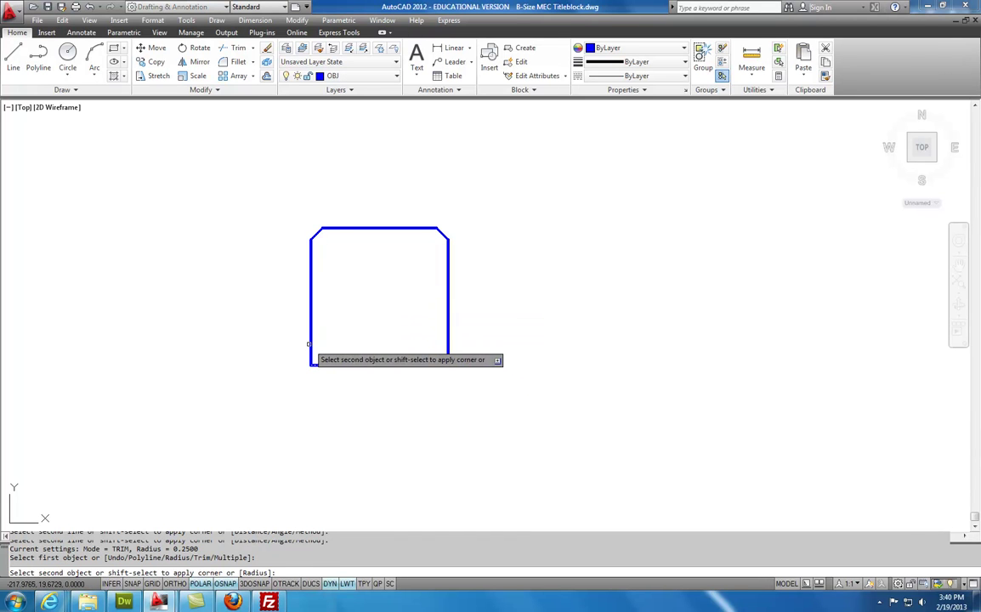
click(310, 343)
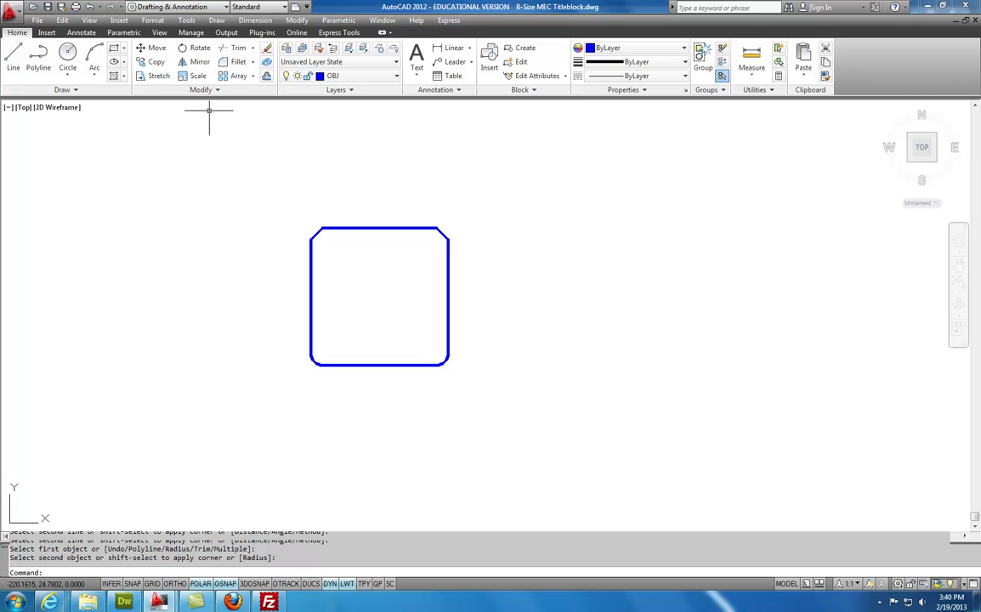
Offset the left and bottom edges 1.5 inward so the new lines cross at the plate centre
click(266, 77)
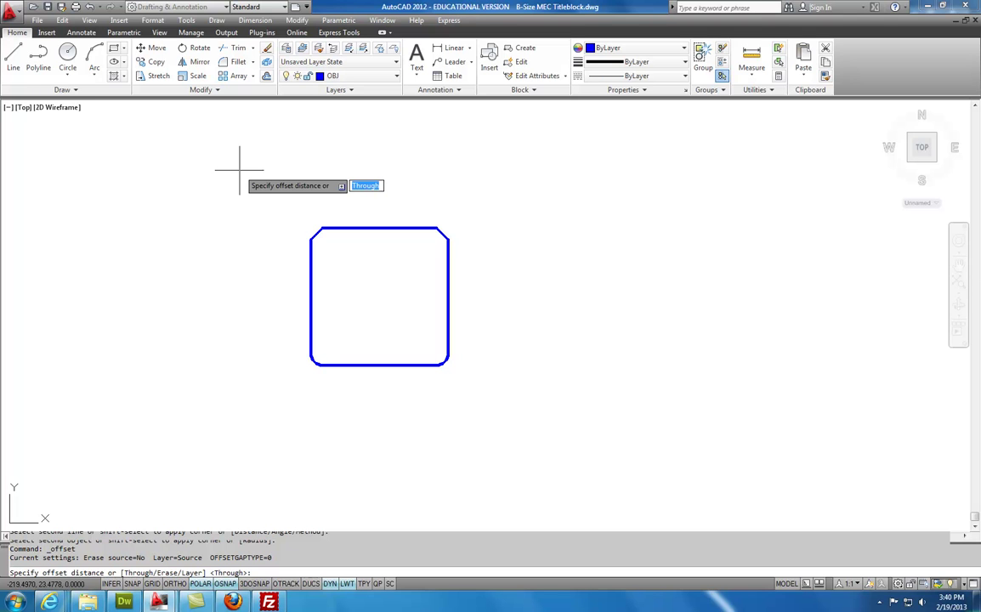
text(1.5)
key(Return)
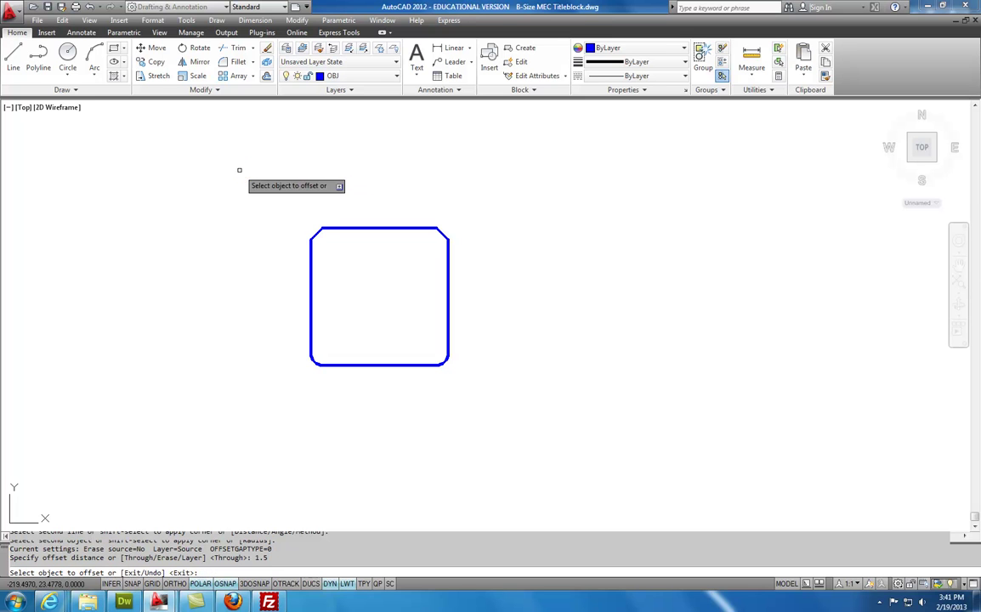
click(312, 284)
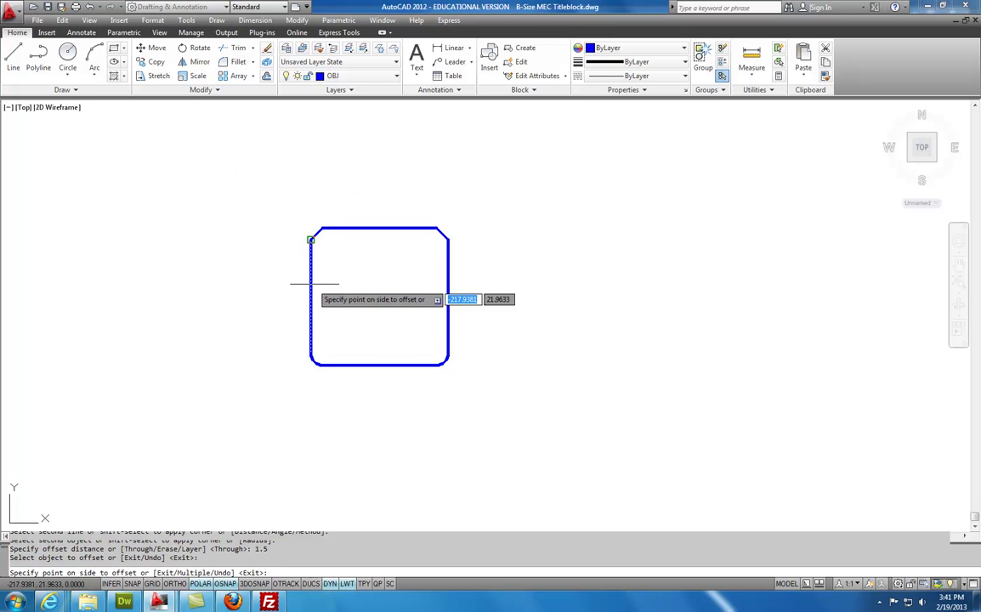
click(364, 286)
click(366, 365)
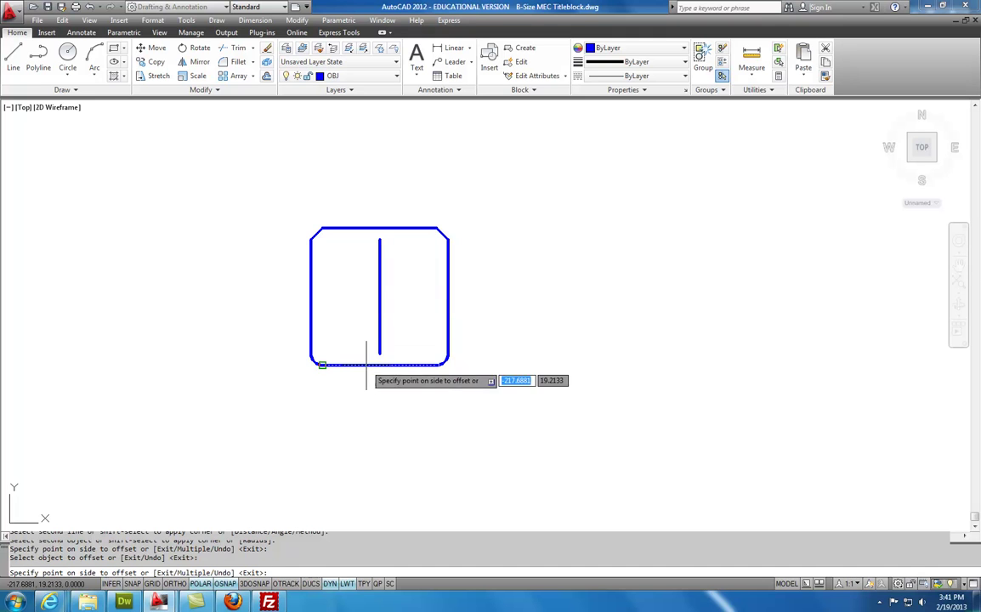
click(362, 307)
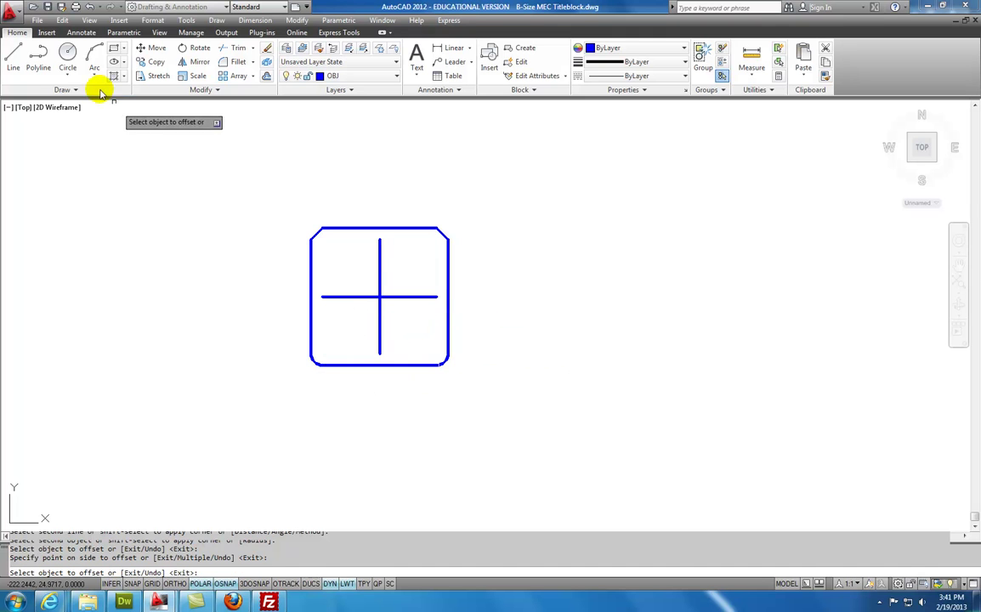
click(67, 54)
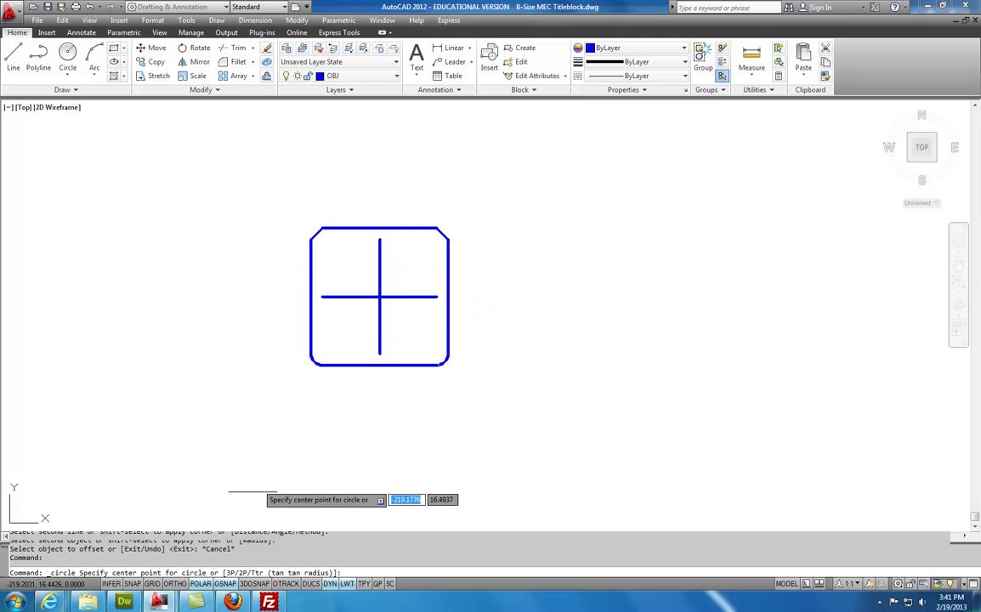
Draw a 1.0-diameter circle centred on the offset lines' intersection
right_click(226, 583)
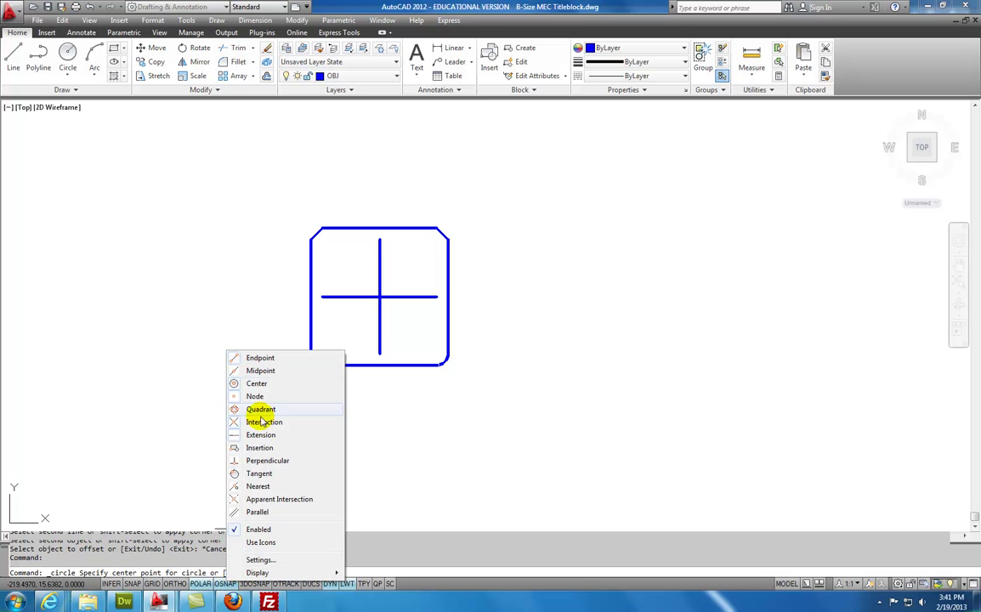
click(263, 272)
click(380, 297)
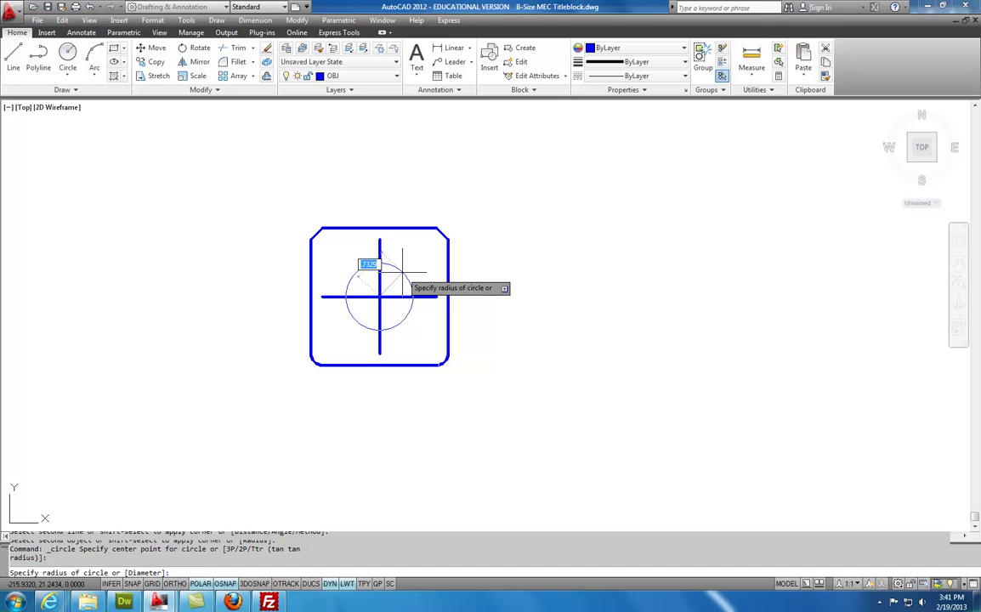
key(Down)
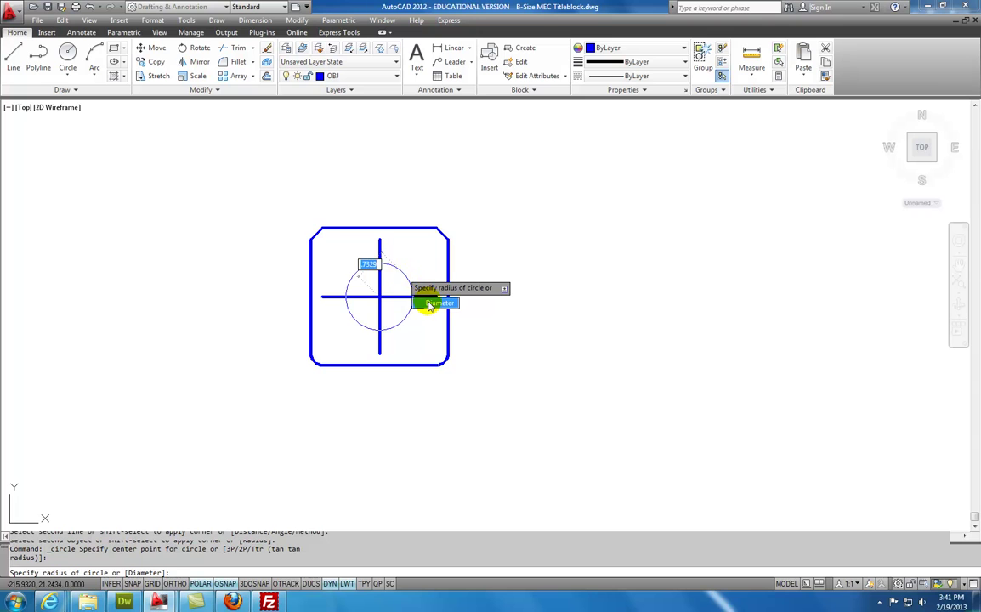
click(432, 302)
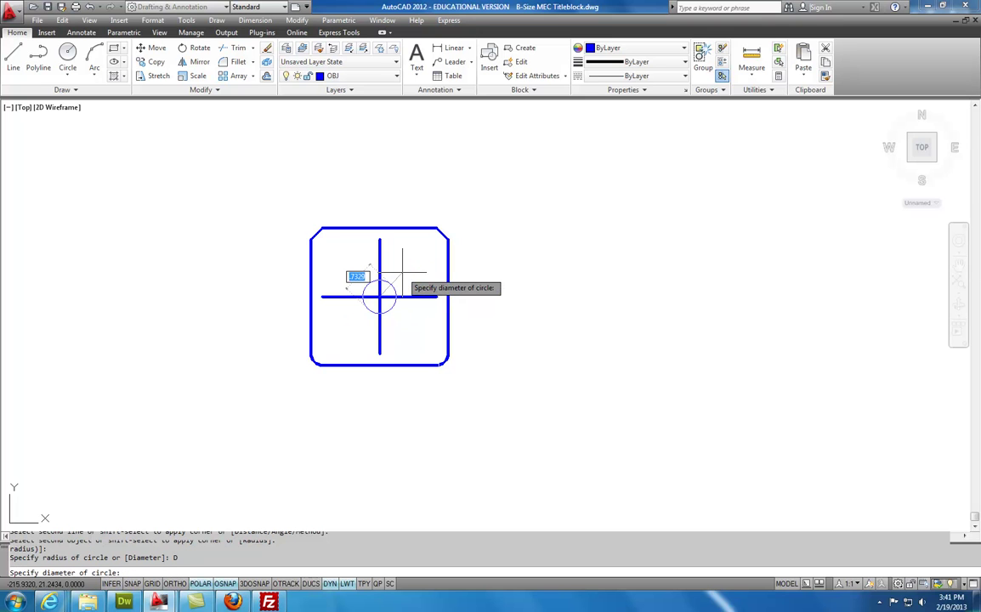
text(1.0)
key(Return)
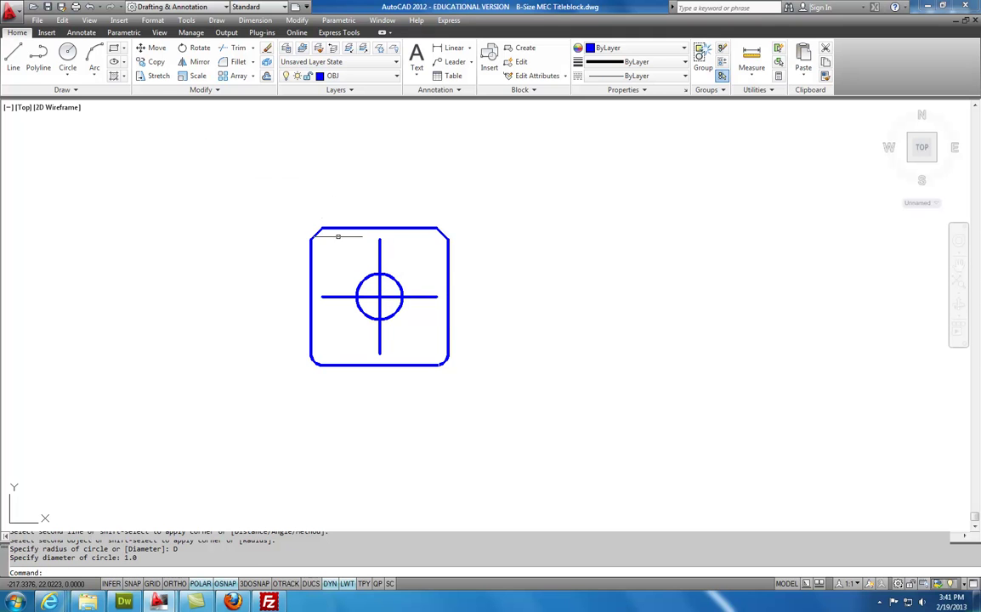
Erase the vertical and horizontal construction lines crossing at the circle
drag(385, 244, 373, 249)
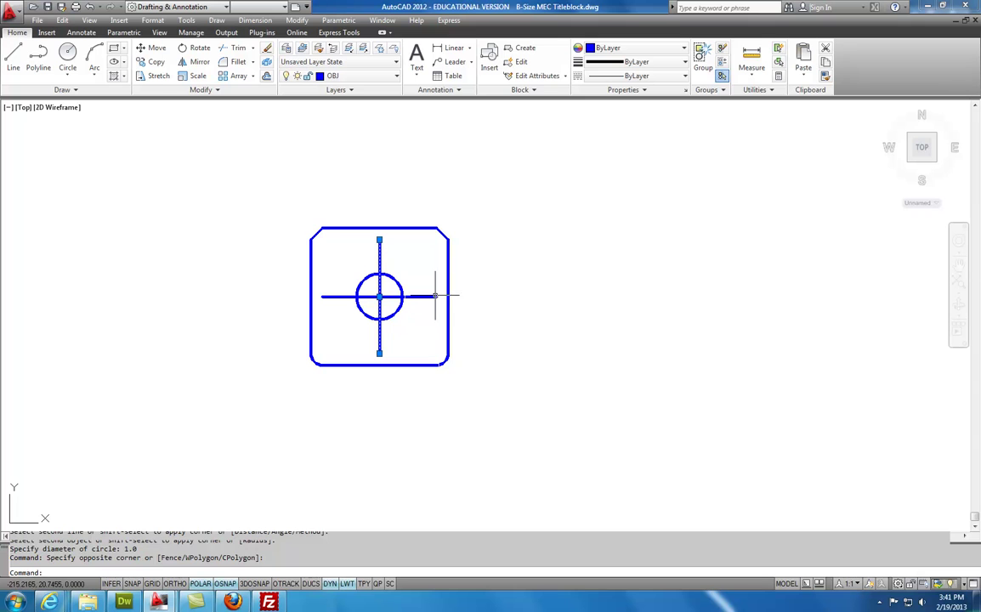
drag(438, 288, 428, 302)
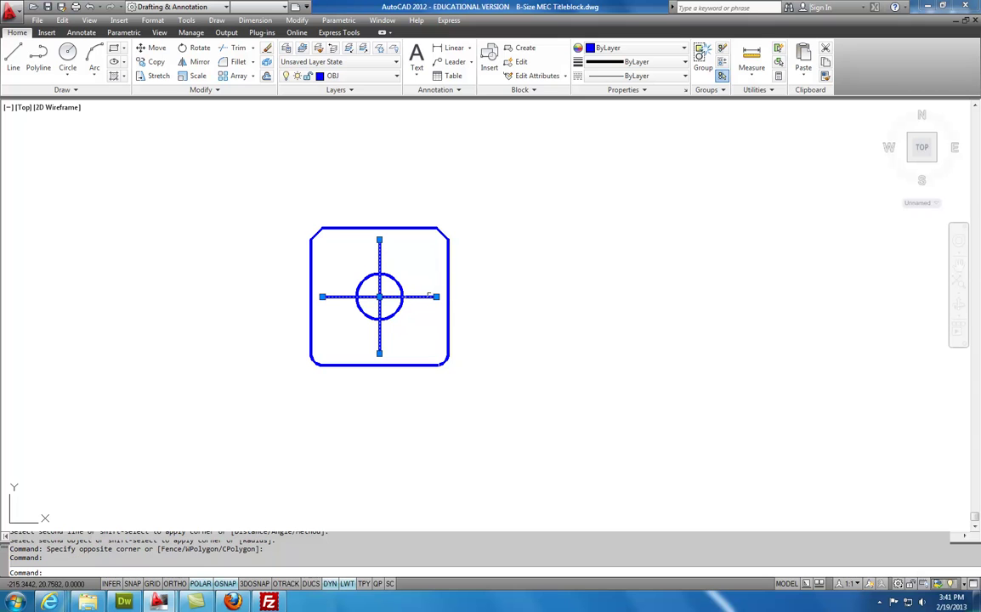
click(266, 50)
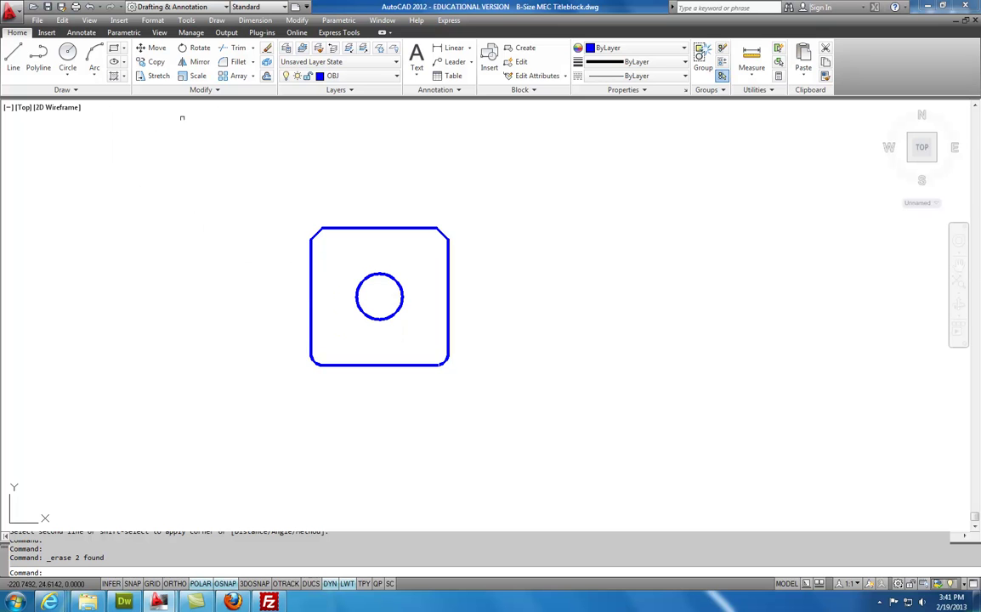
Offset the left and bottom edges 0.5 inward
click(266, 76)
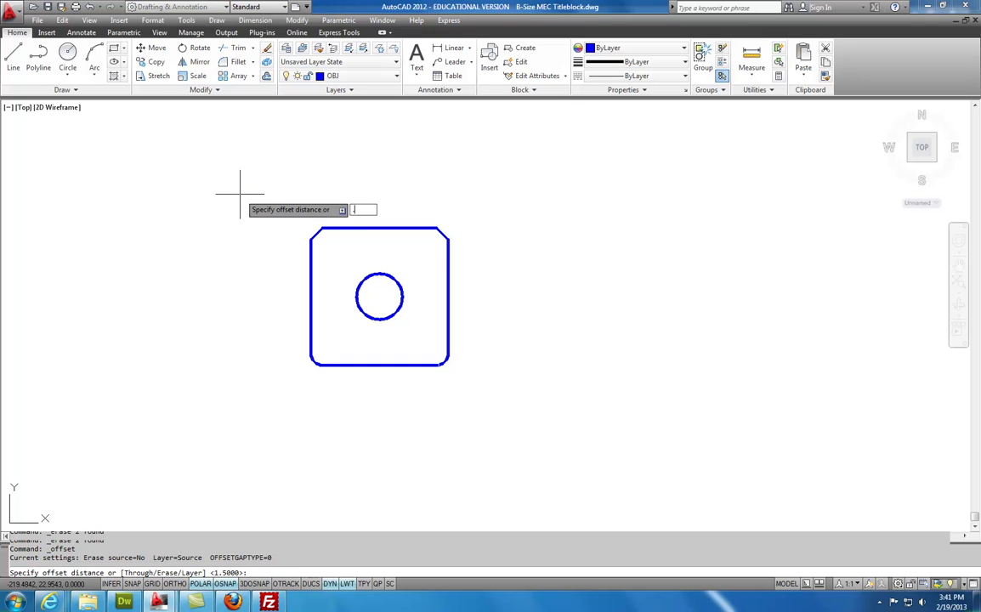
text(.5)
key(Return)
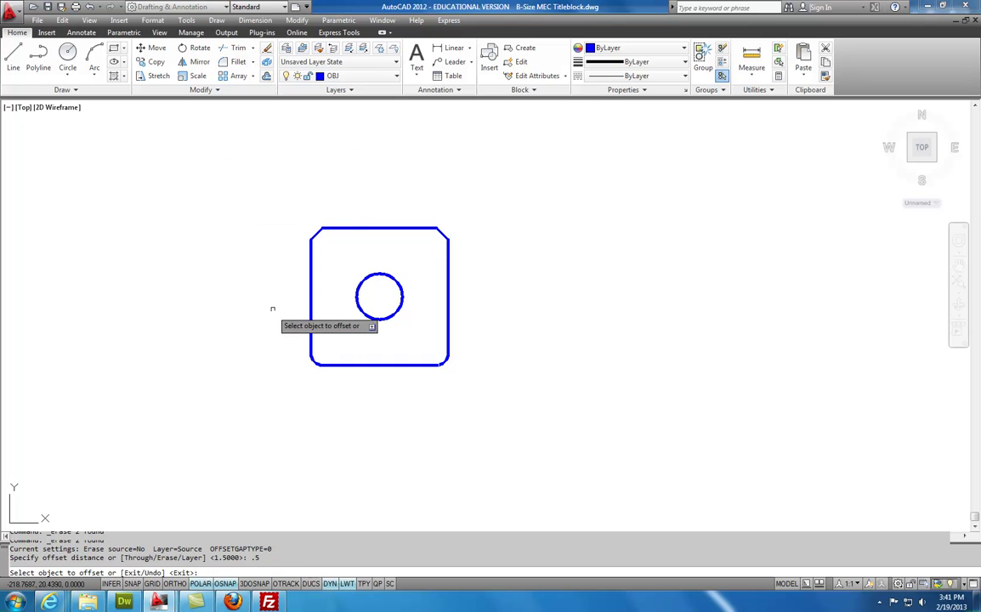
click(312, 300)
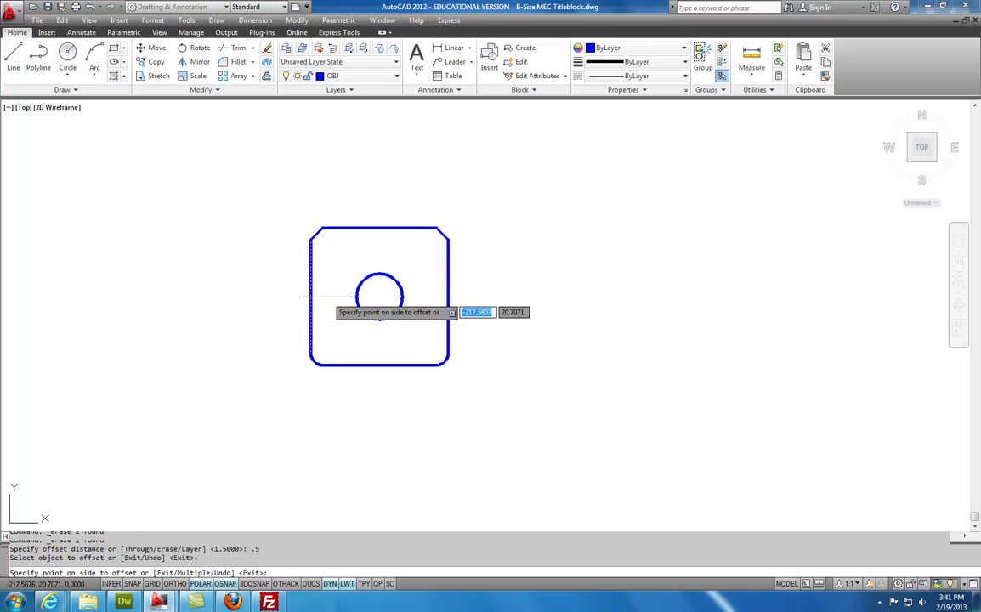
click(327, 297)
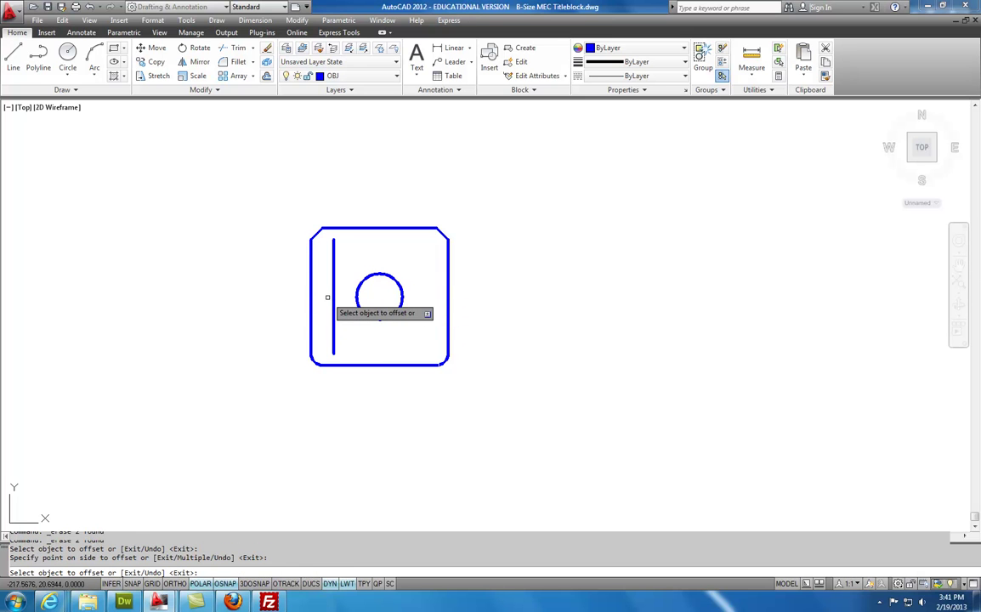
click(340, 364)
click(343, 343)
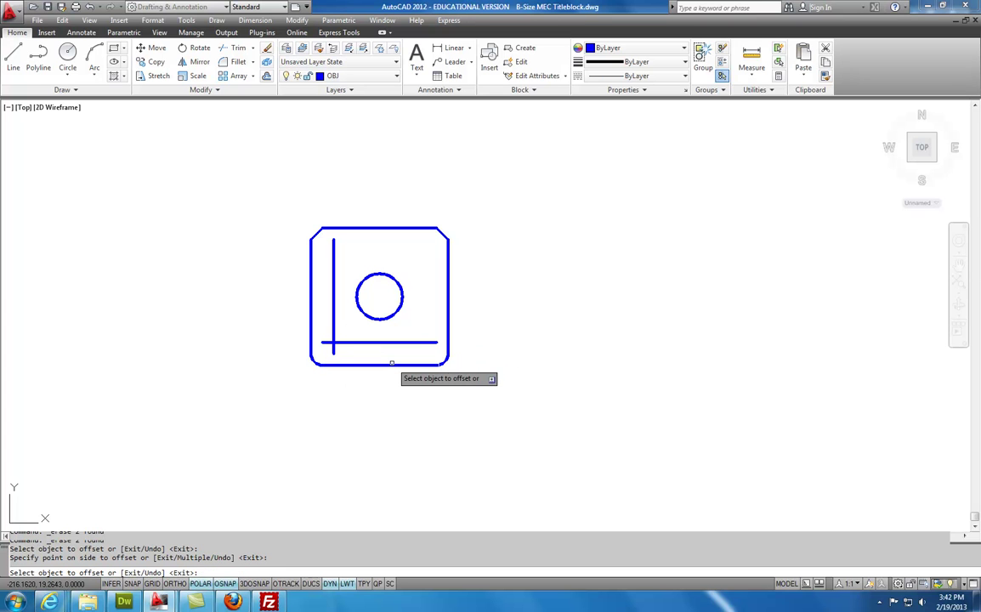
Offset the bottom and left edges 2.5 inward, placing lines near the top and right
click(266, 76)
text(2.)
key(Return)
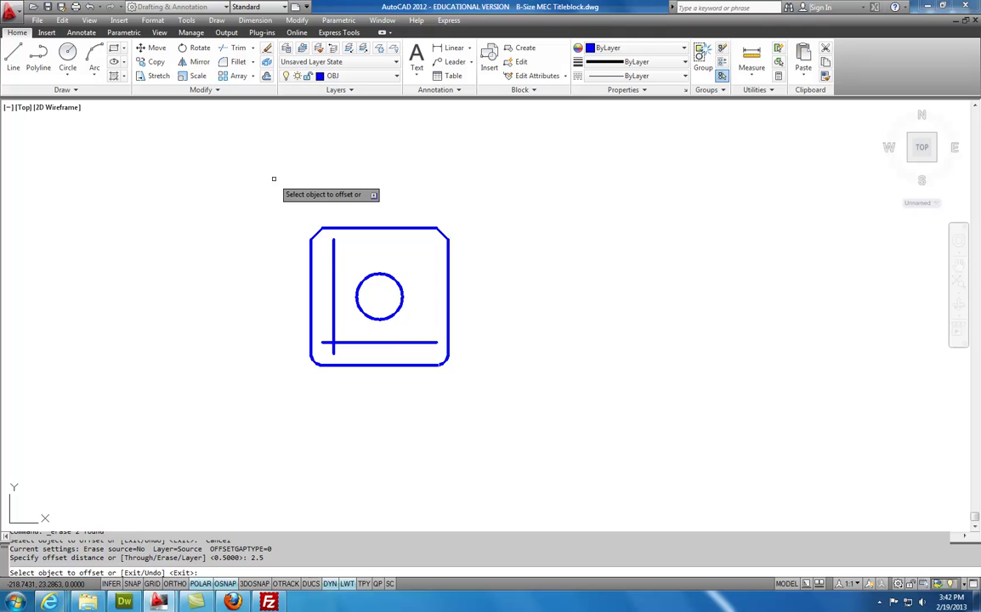
click(346, 331)
click(350, 363)
click(333, 341)
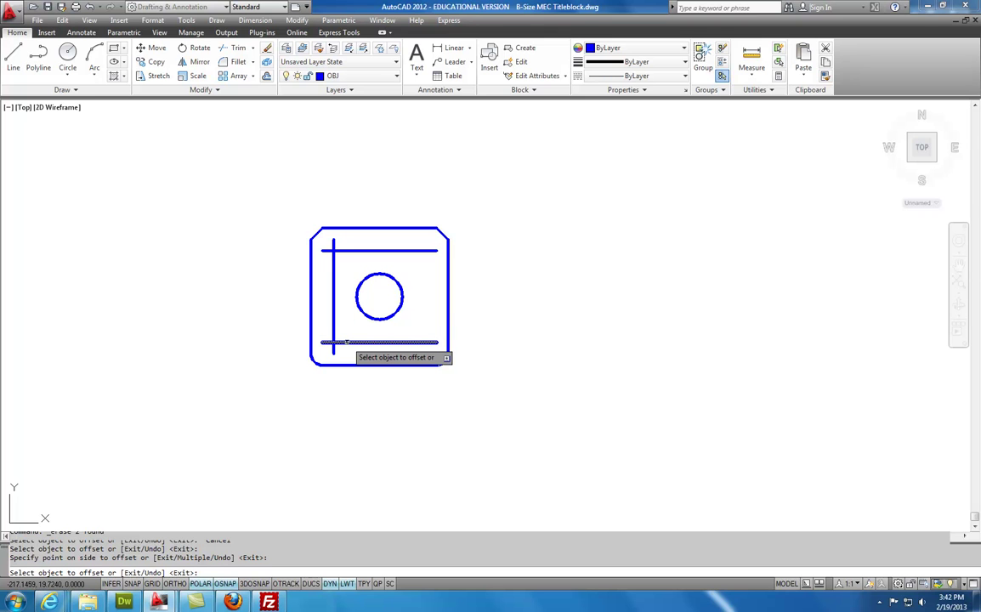
click(311, 311)
click(360, 324)
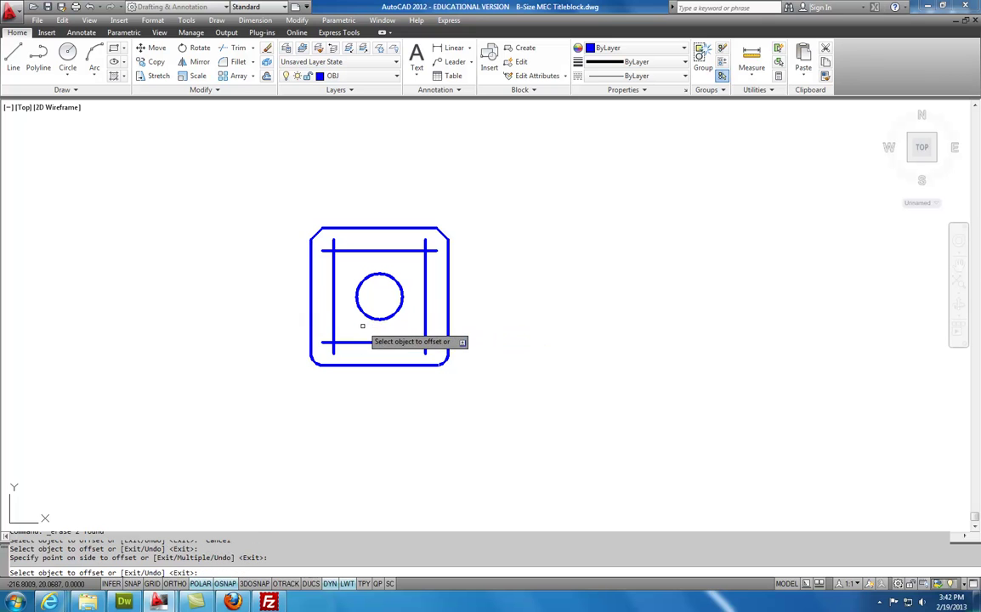
Draw 0.125-radius circles at the top-left and lower-left line intersections
click(67, 58)
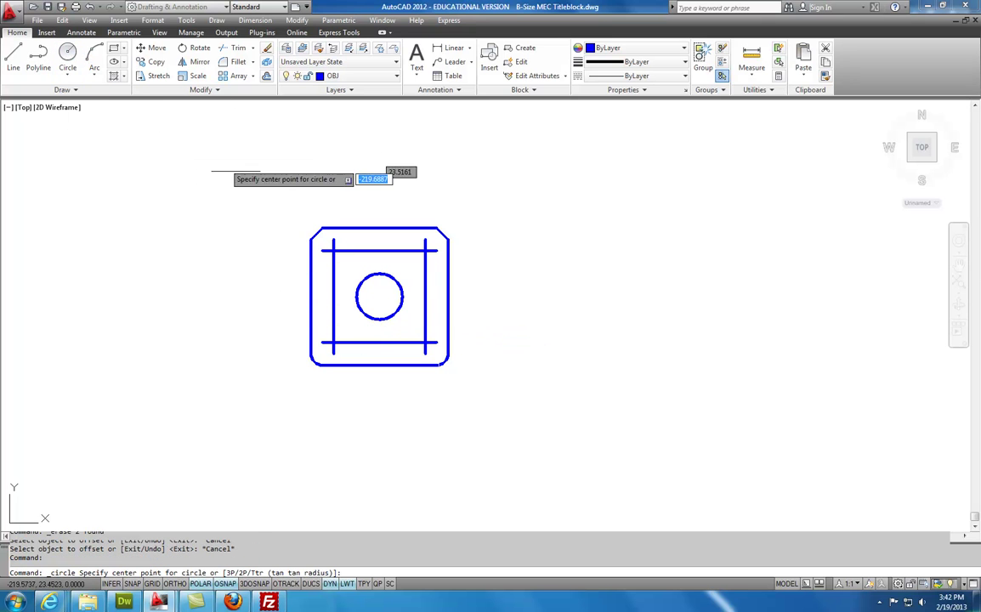
click(333, 250)
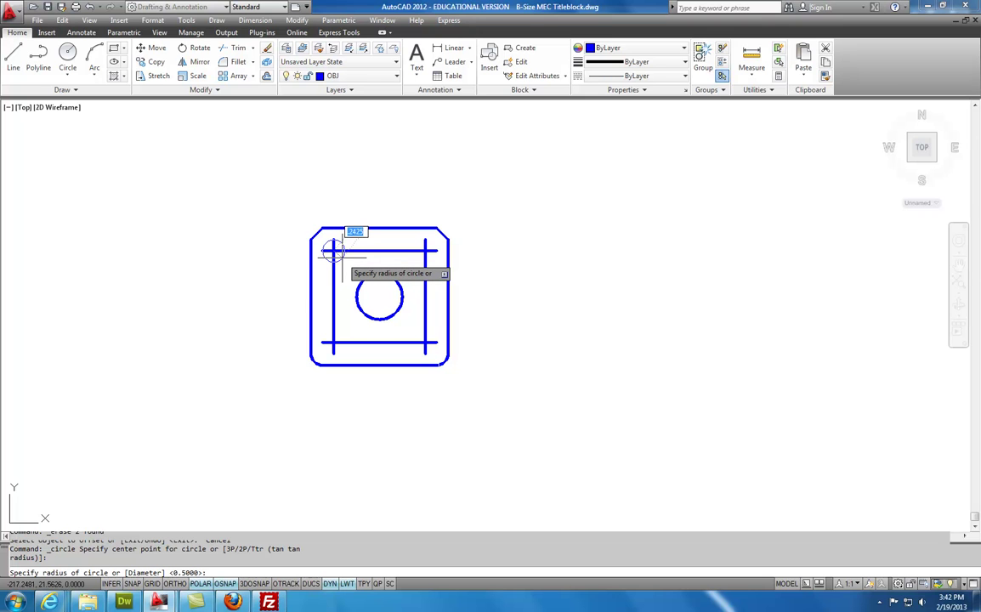
text(.1)
key(Return)
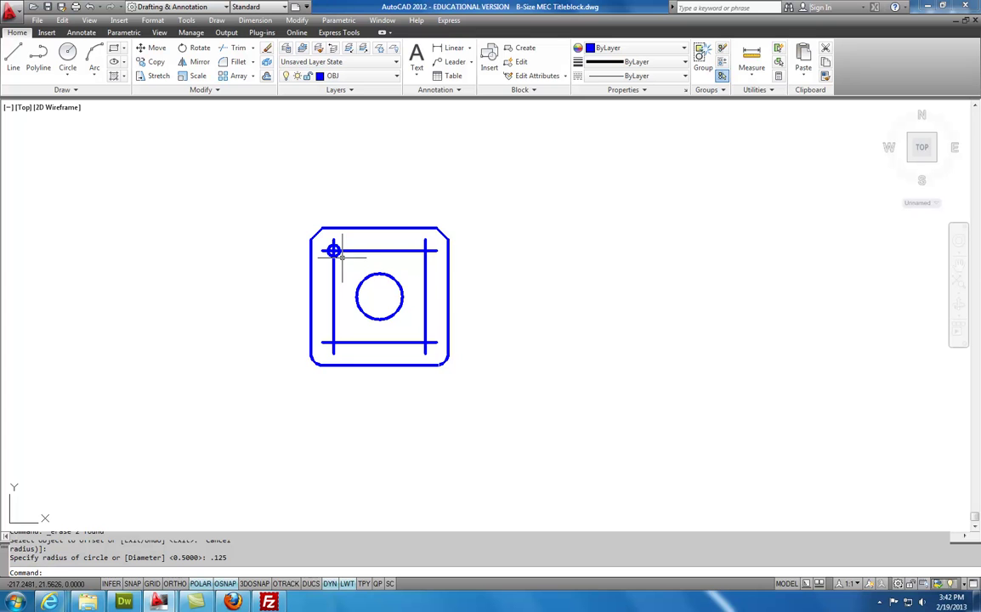
scroll(318, 322, up, 3)
right_click(318, 278)
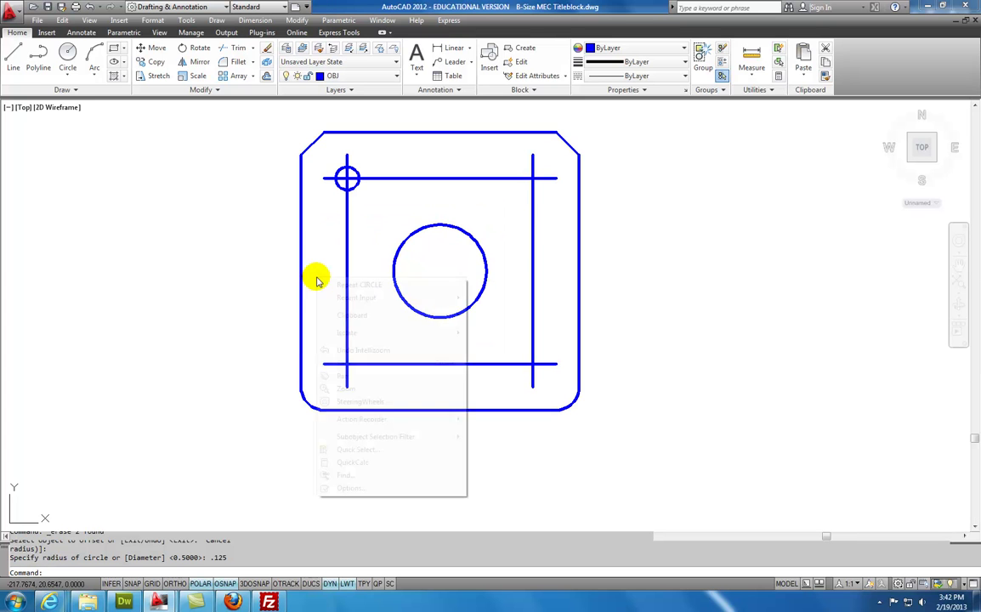
click(340, 286)
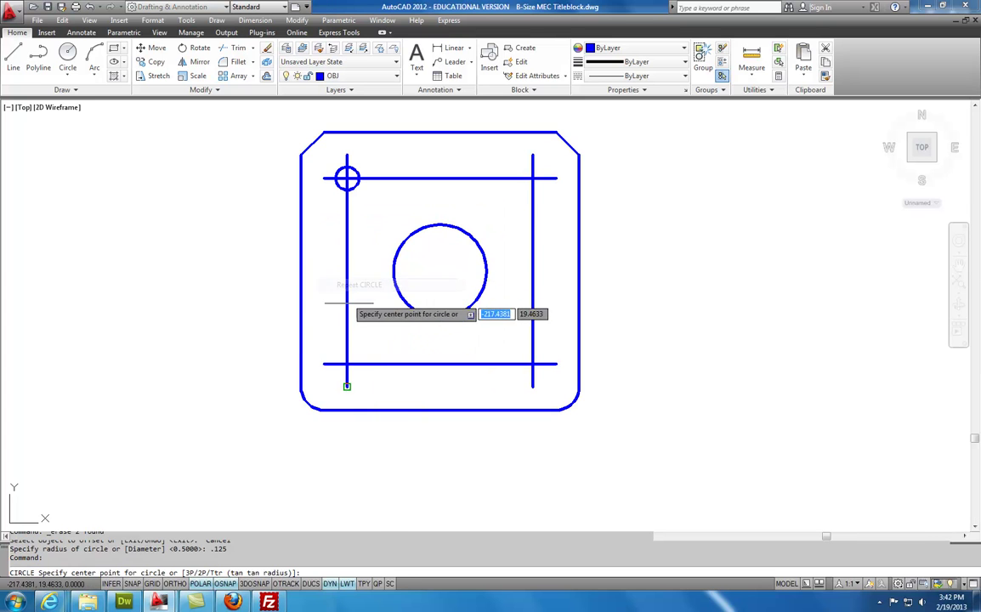
click(347, 364)
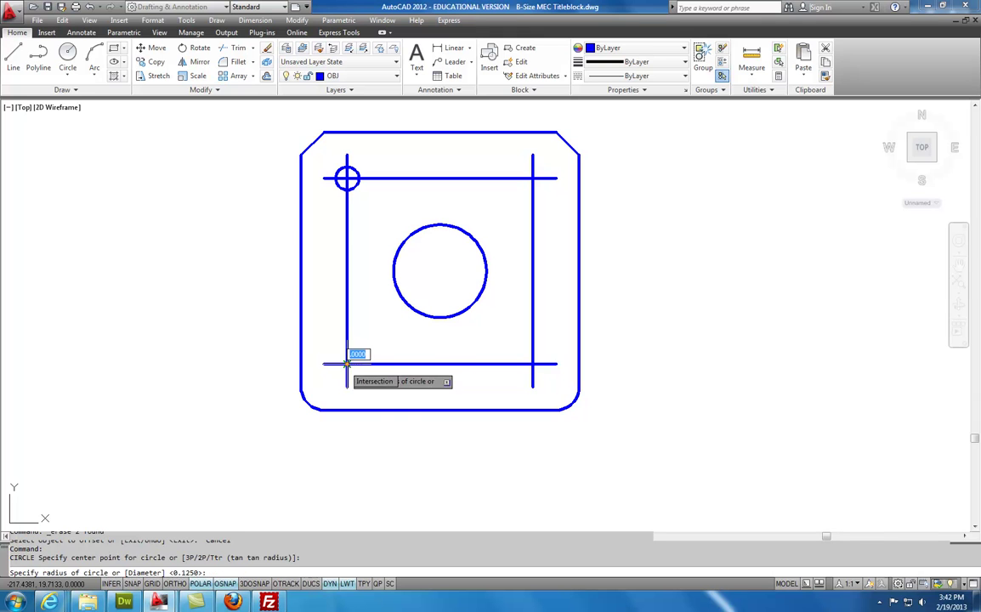
key(Return)
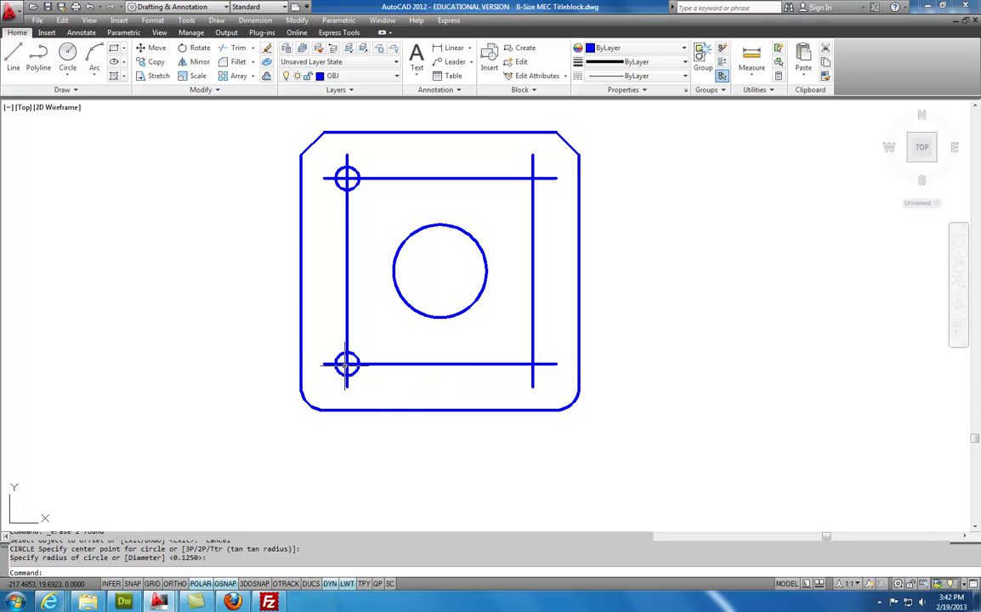
Draw two vertical lines joining the small circles on either side to form the slot
click(12, 58)
click(358, 179)
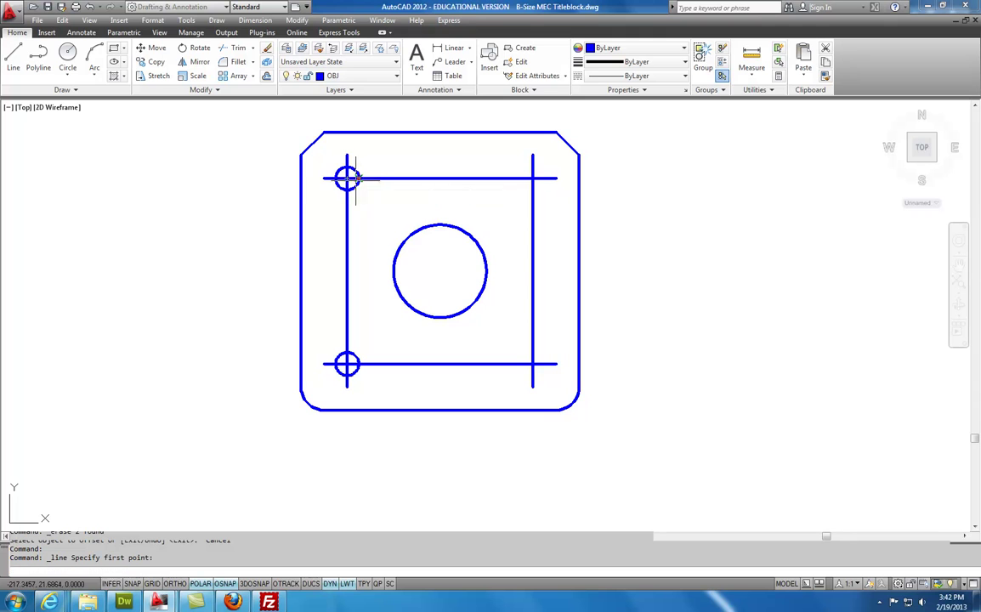
click(358, 364)
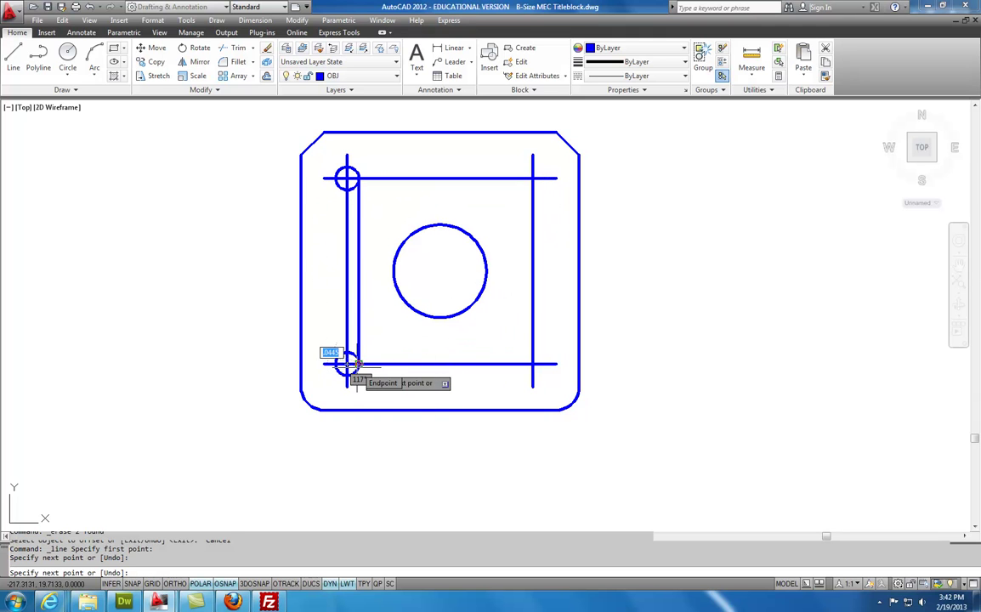
key(Escape)
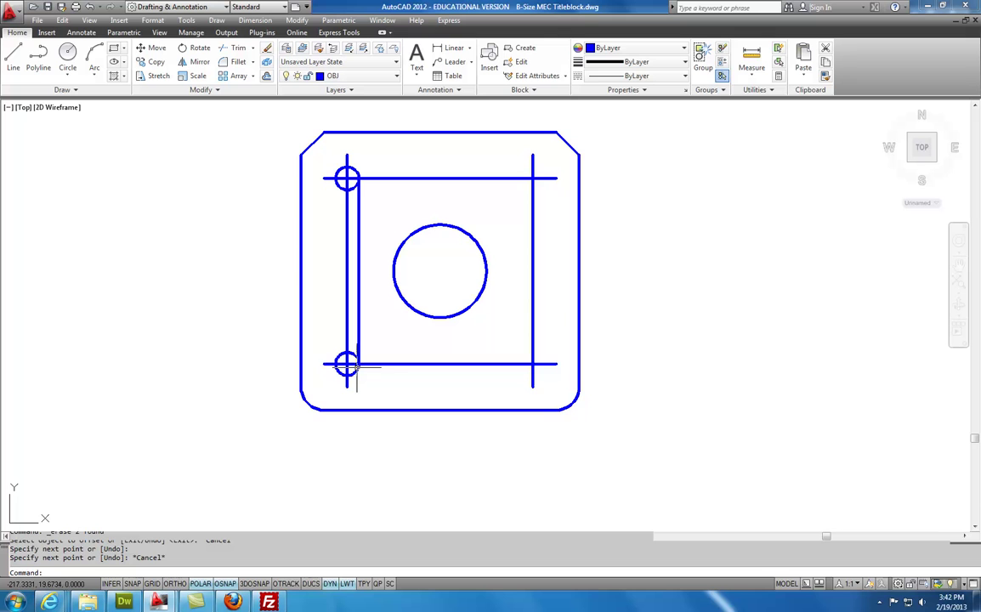
click(14, 66)
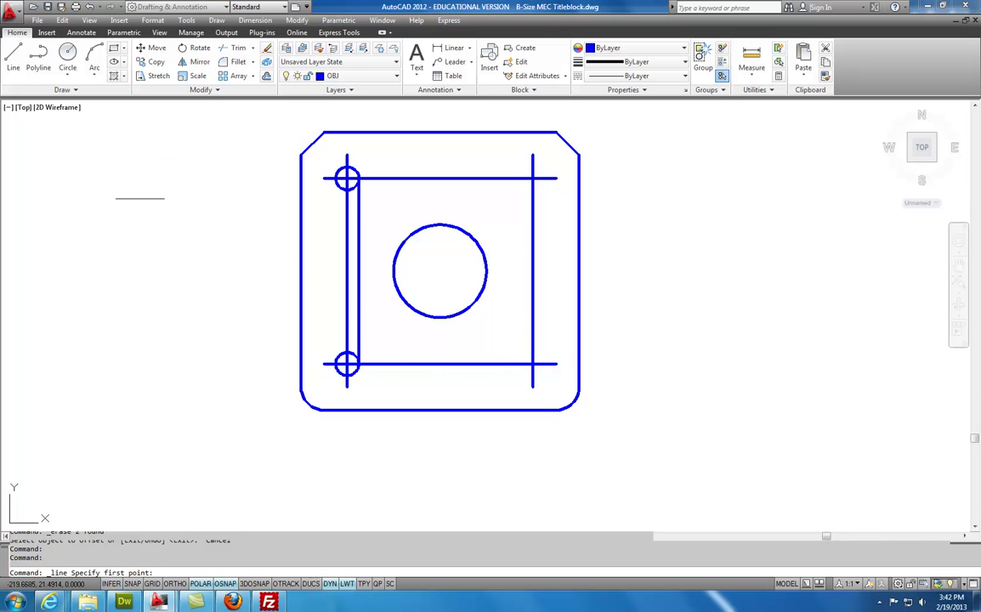
click(336, 363)
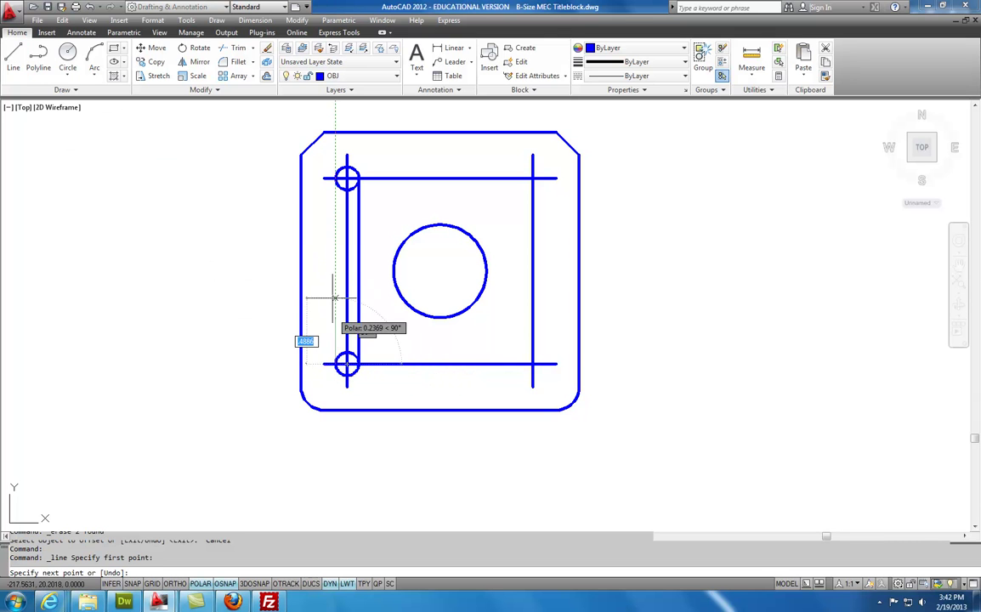
click(337, 178)
key(Escape)
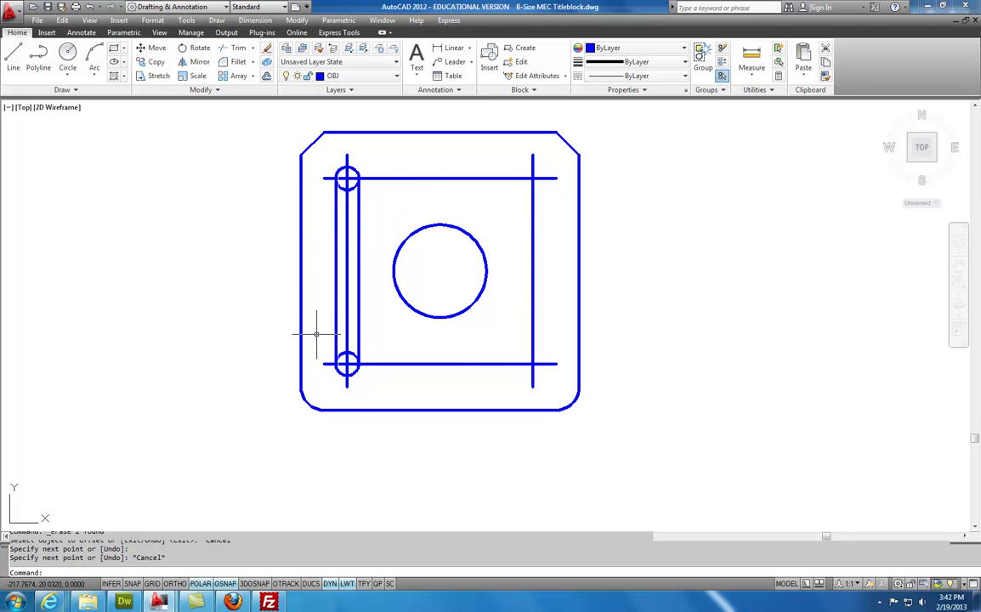
Trim away the top circle's lower half and the bottom circle's upper half, using all objects as edges
click(236, 48)
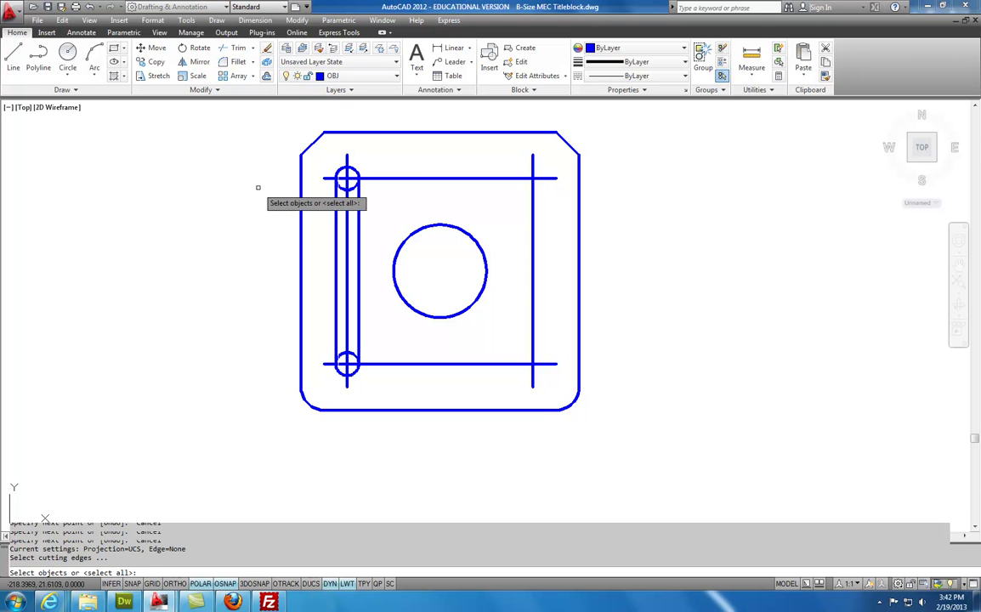
key(Return)
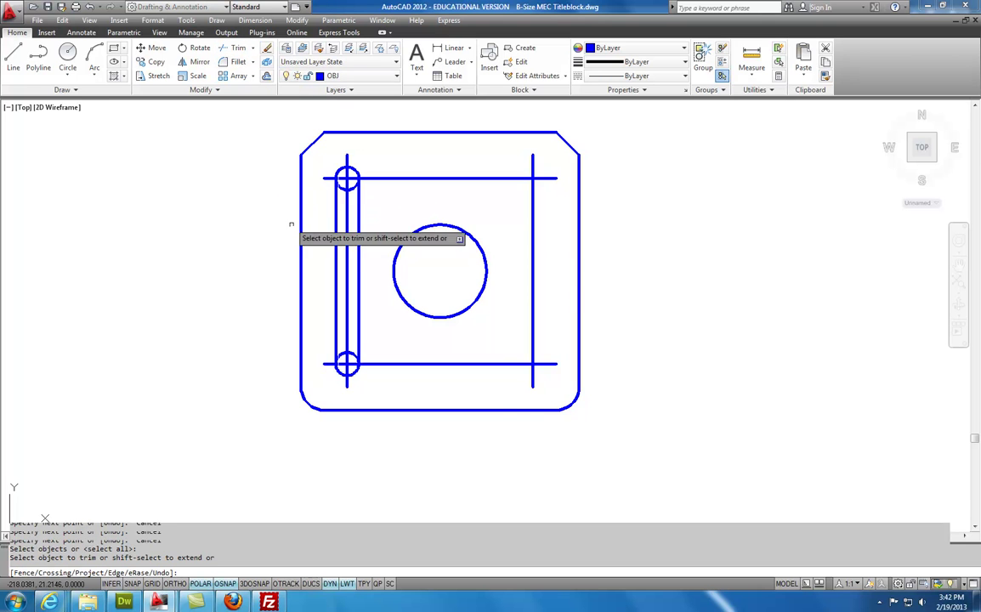
scroll(291, 221, up, 3)
middle_drag(401, 164, 354, 233)
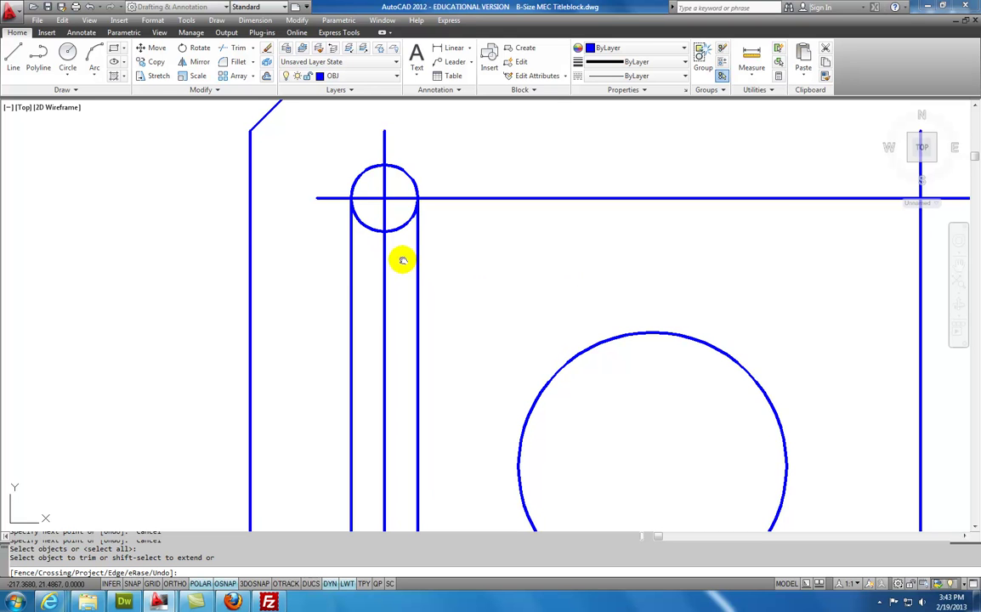
middle_drag(400, 262, 377, 290)
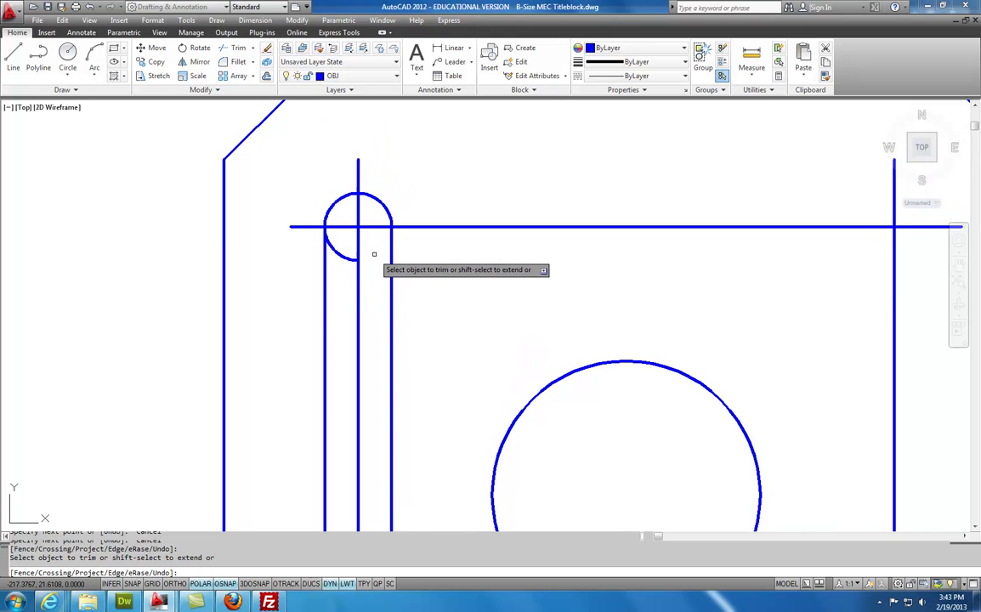
click(340, 254)
mouse_move(377, 311)
middle_down()
mouse_move(372, 328)
mouse_move(371, 50)
middle_up()
middle_drag(357, 385, 365, 269)
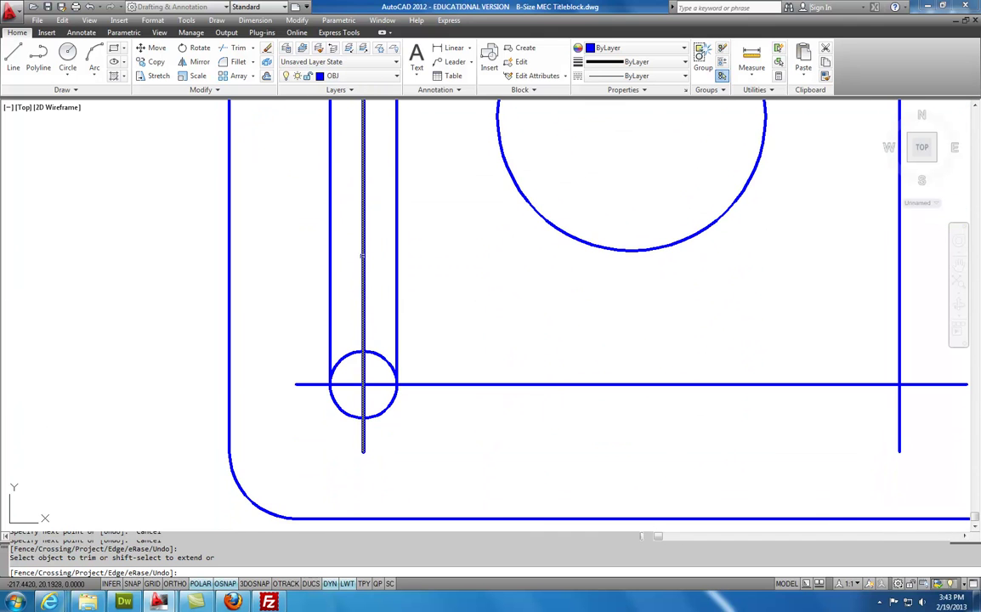
click(352, 355)
scroll(400, 339, down, 2)
scroll(422, 323, down, 5)
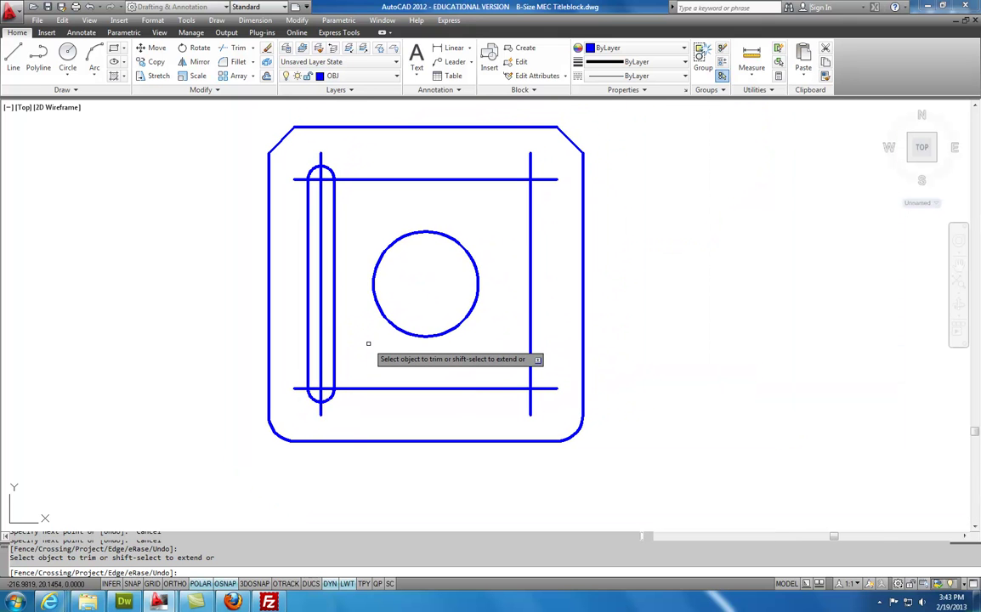
key(Escape)
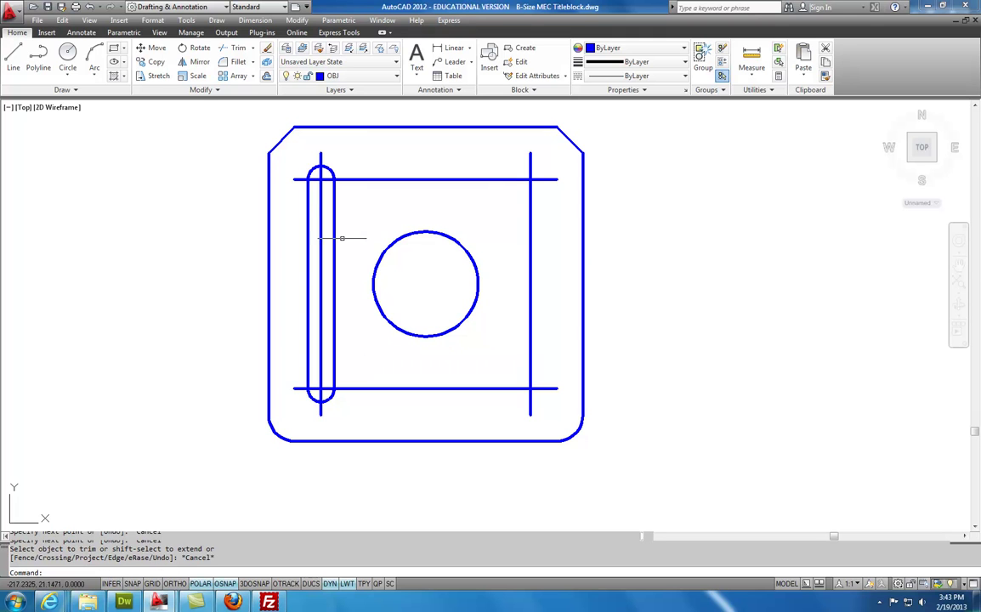
Copy the left slot from its lower arc centre to the lower-right intersection
click(152, 68)
click(258, 146)
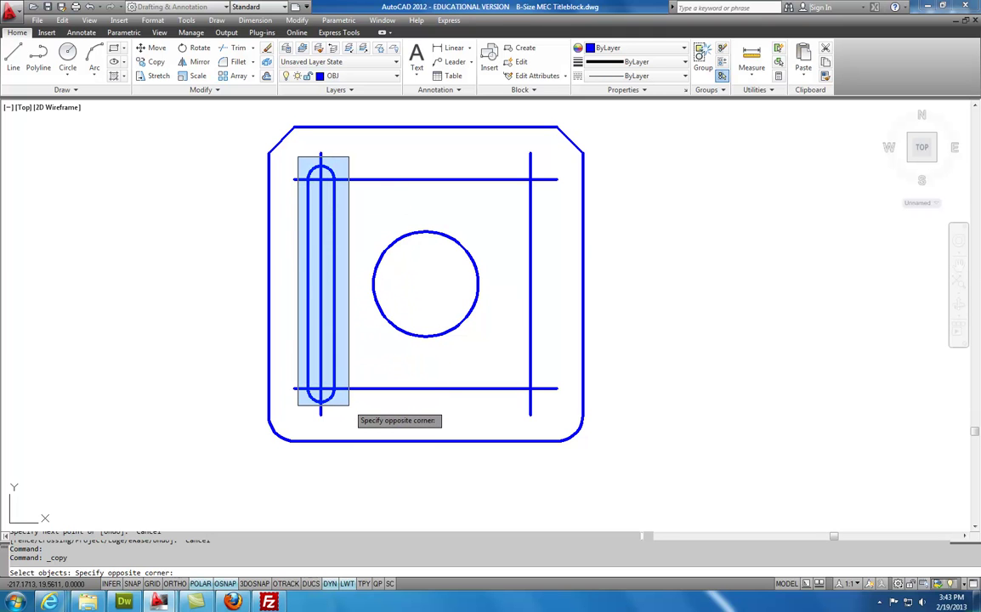
click(348, 406)
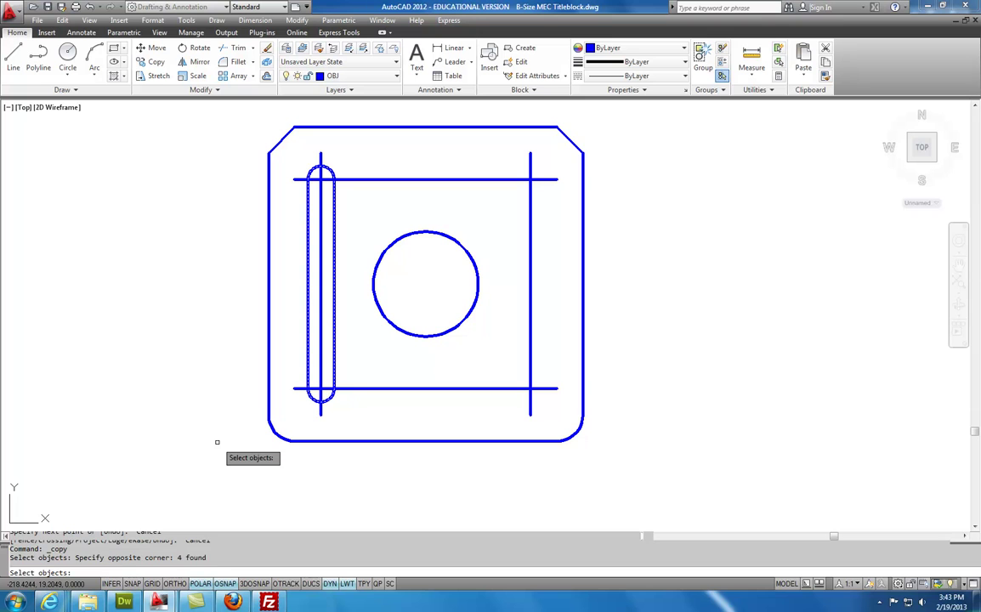
key(Return)
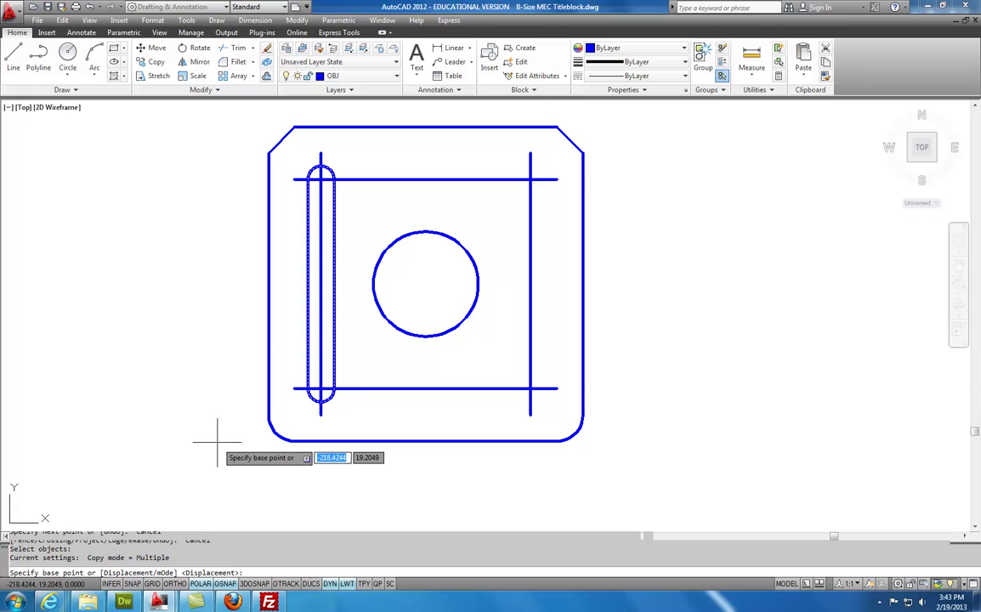
click(321, 393)
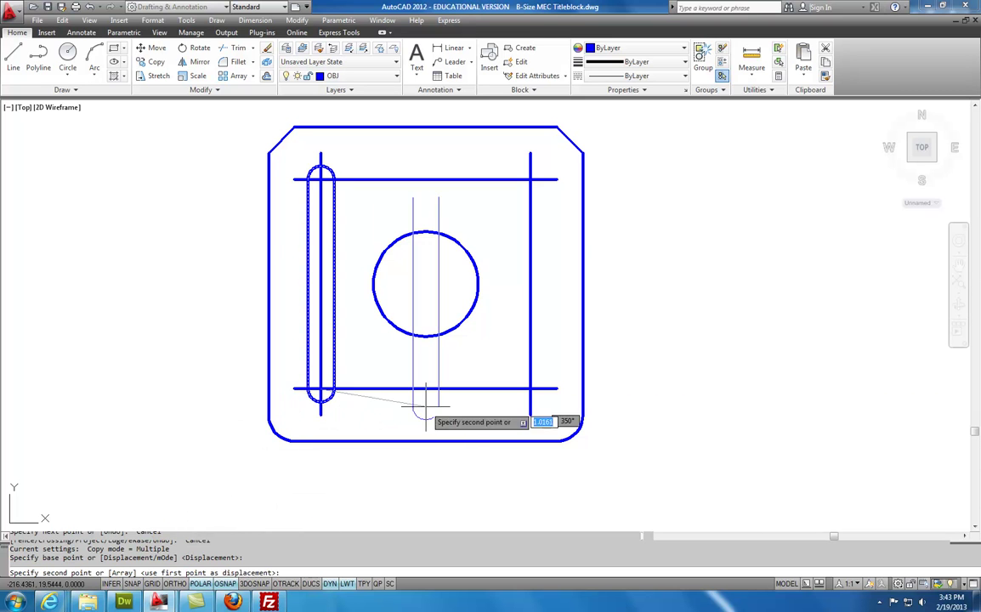
click(530, 391)
key(Escape)
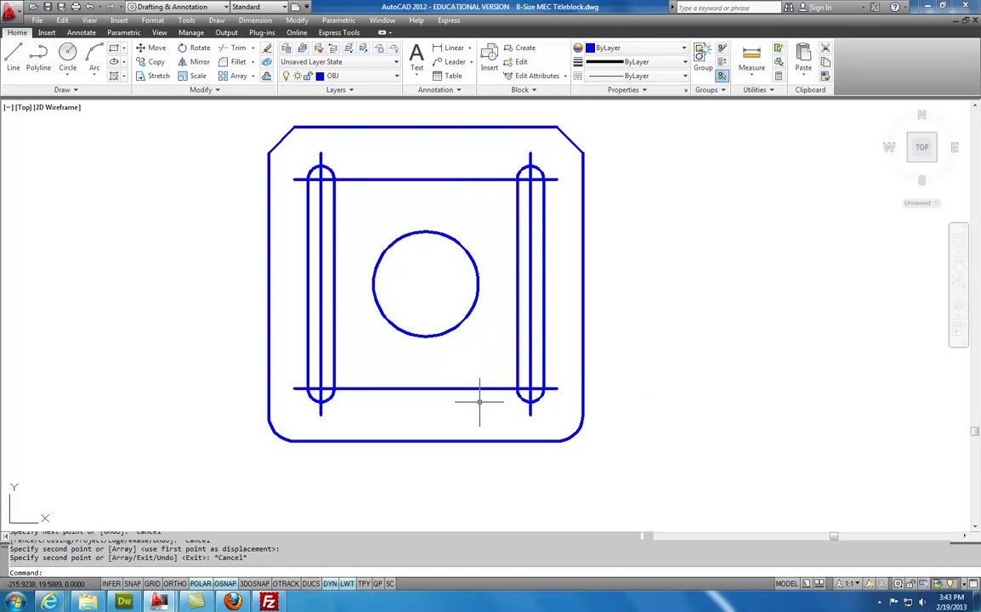
Erase the two horizontal and two vertical construction lines
click(427, 161)
click(462, 187)
click(487, 364)
click(461, 408)
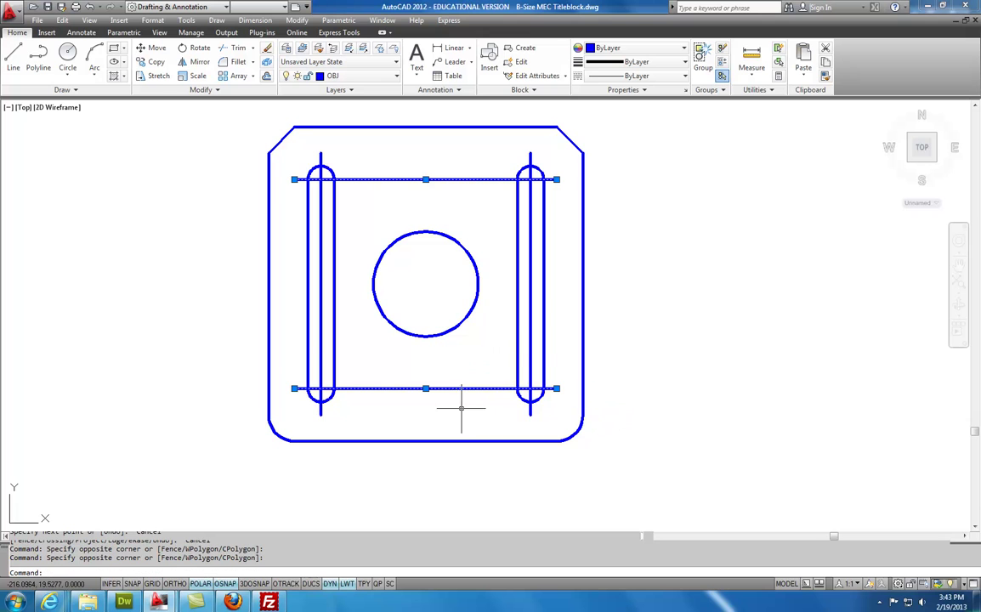
click(530, 349)
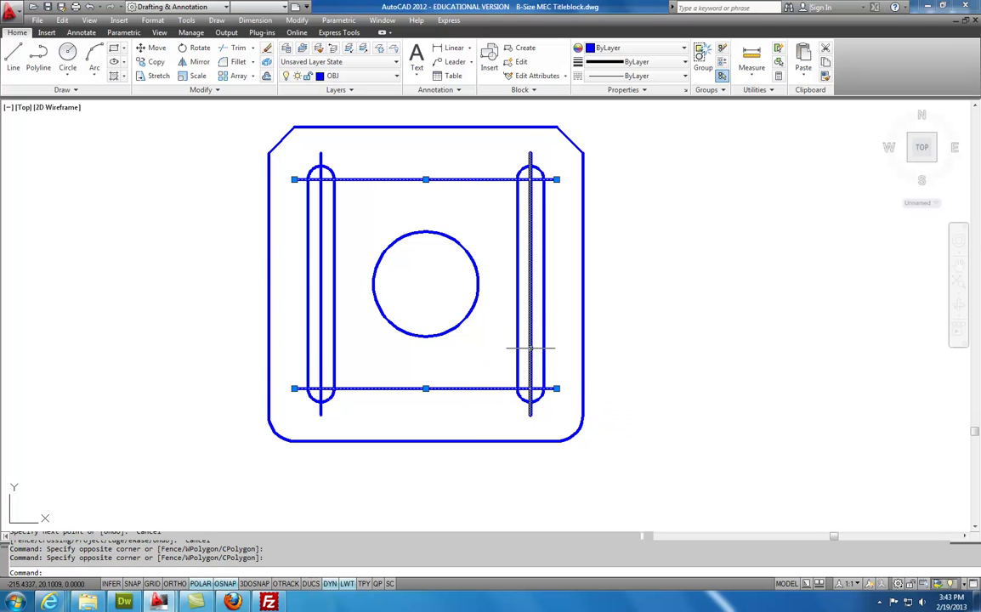
click(321, 317)
click(266, 50)
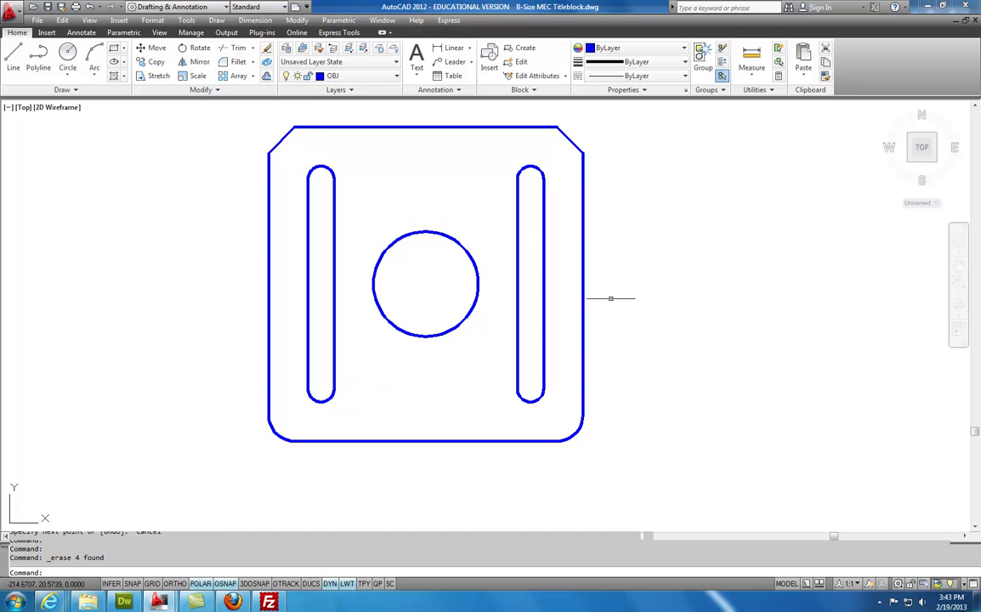
On the CEN layer, add center marks to the left slot's top and bottom arcs
click(394, 77)
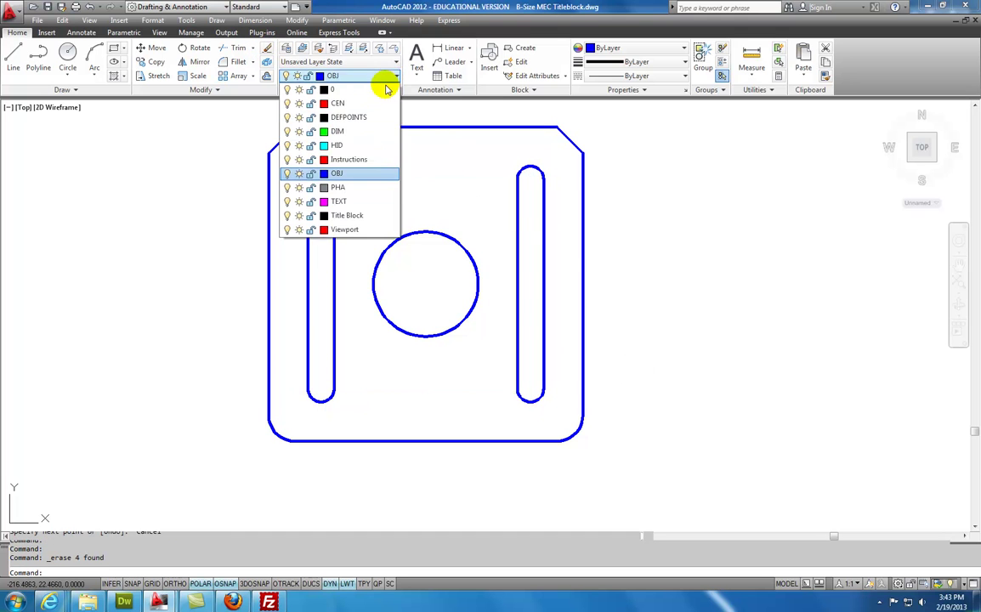
click(359, 105)
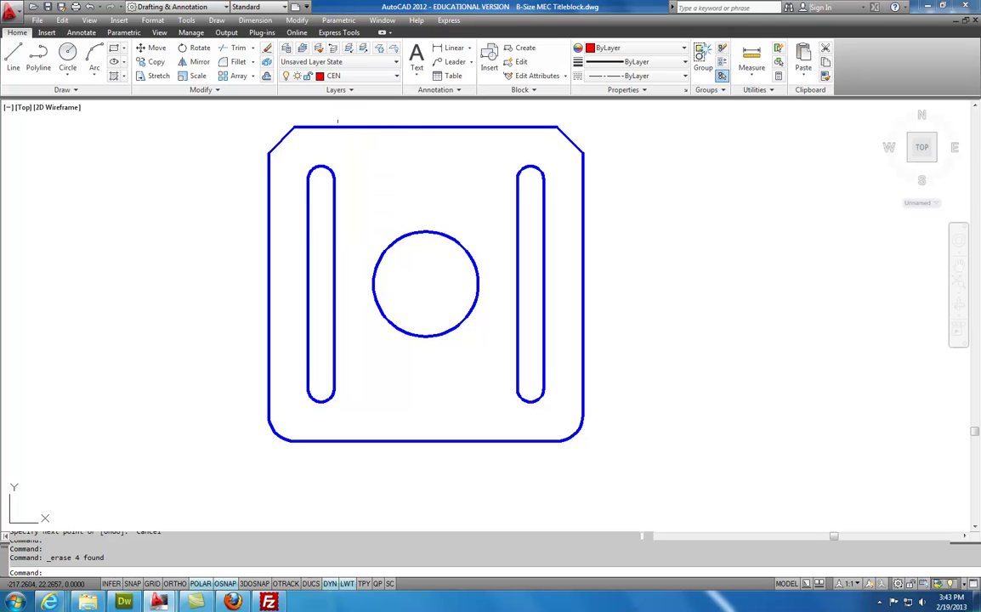
click(82, 33)
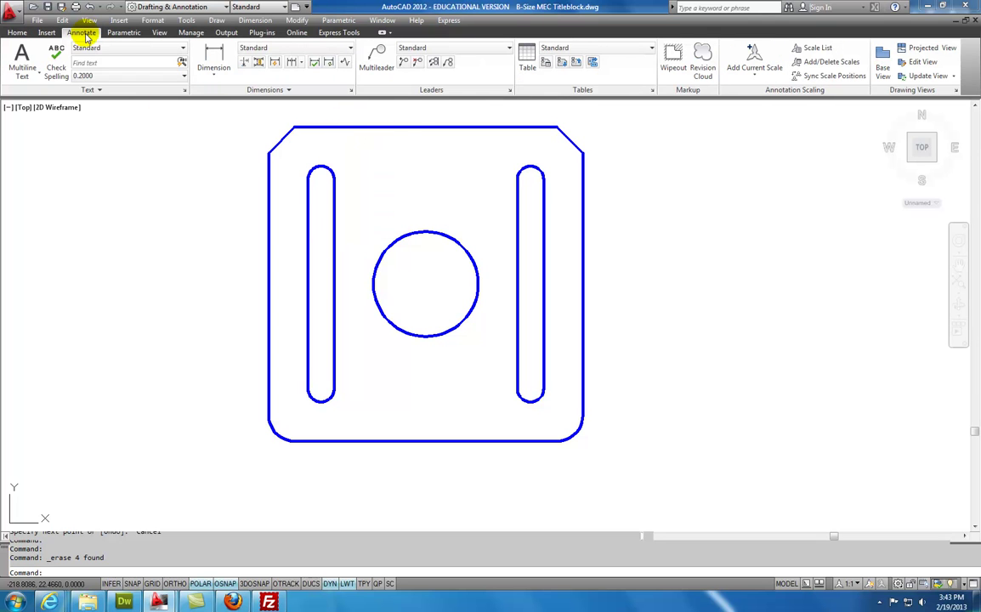
click(288, 90)
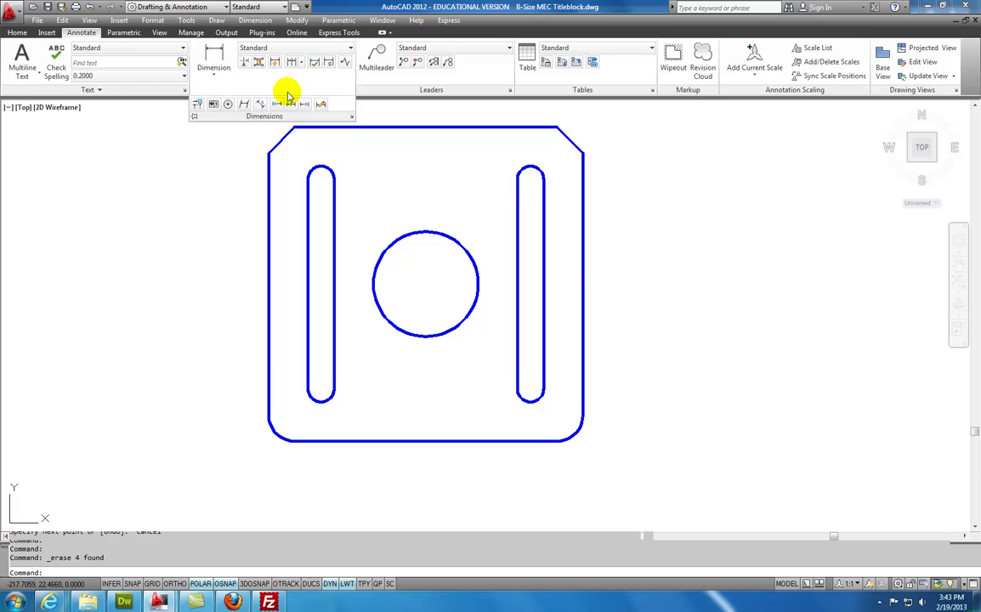
click(228, 106)
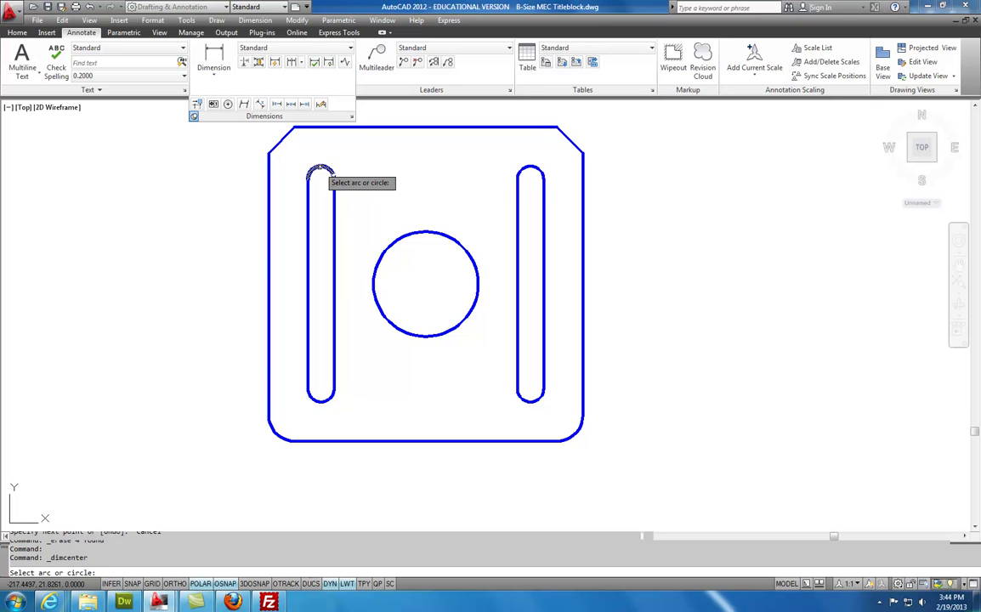
click(320, 171)
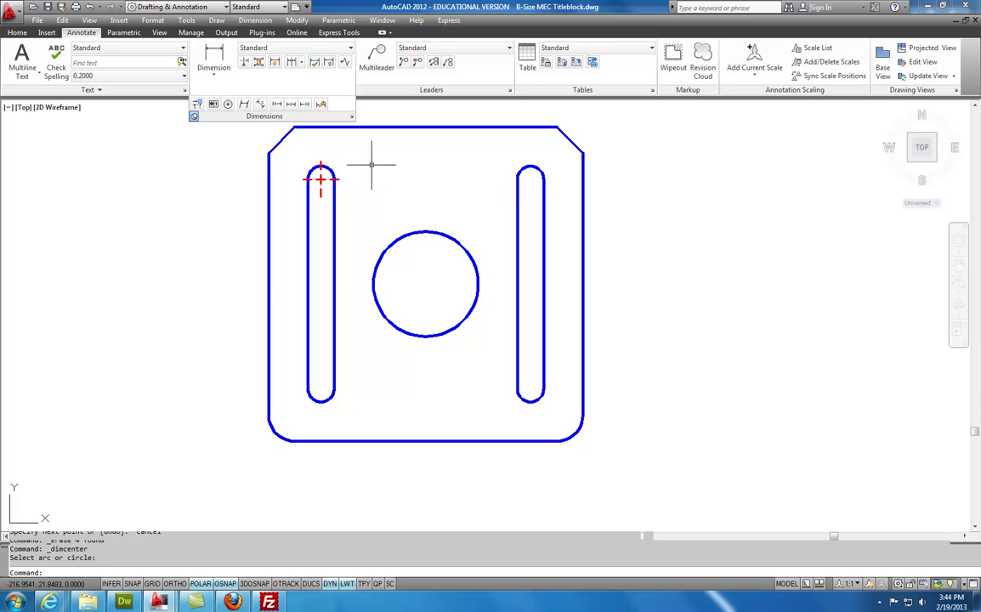
click(227, 105)
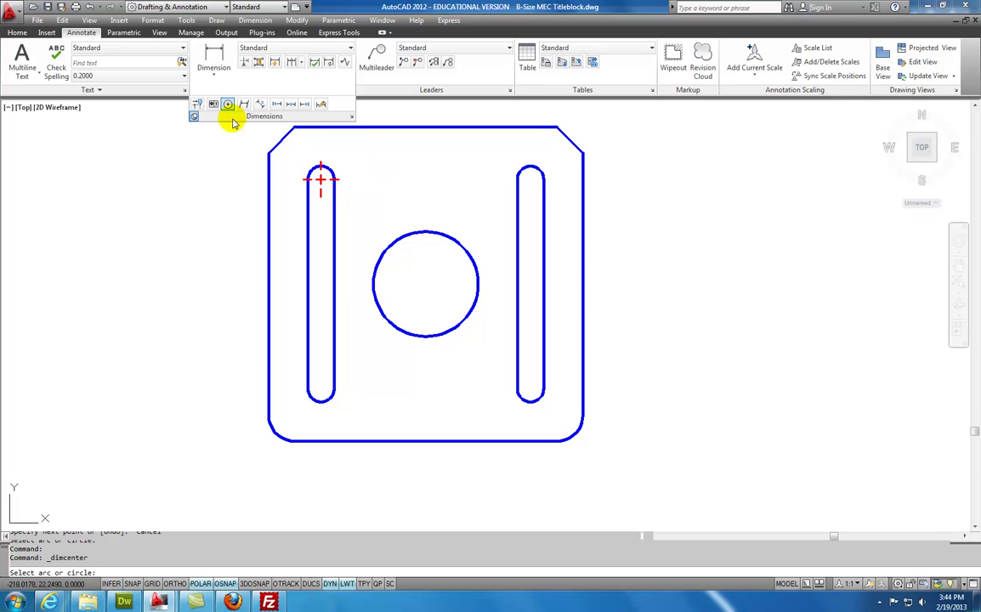
click(322, 401)
Center-mark the middle circle and both arcs of the right slot
right_click(383, 187)
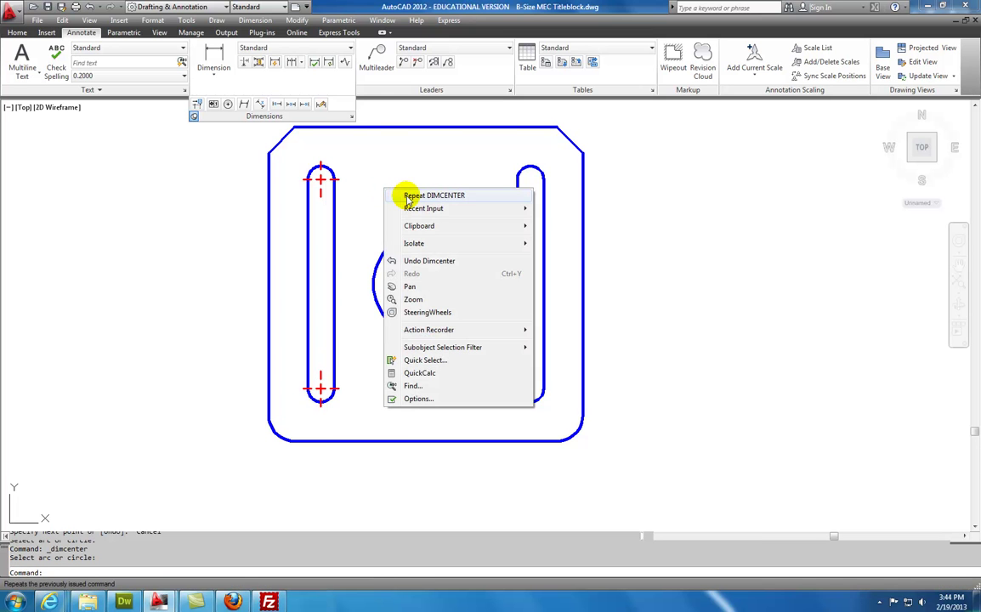
click(408, 196)
click(425, 232)
right_click(443, 161)
click(448, 168)
click(524, 170)
right_click(450, 161)
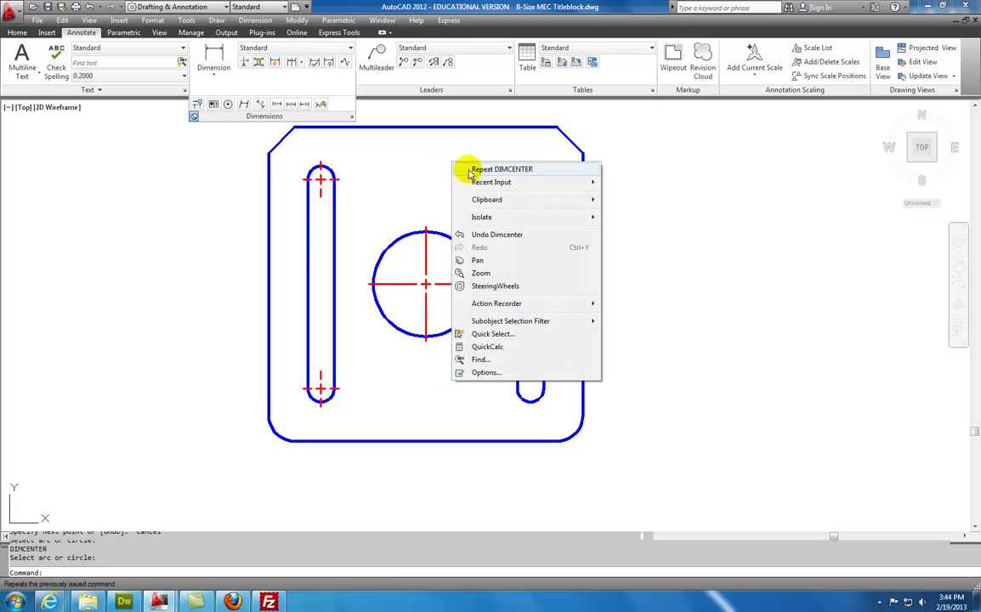
click(462, 168)
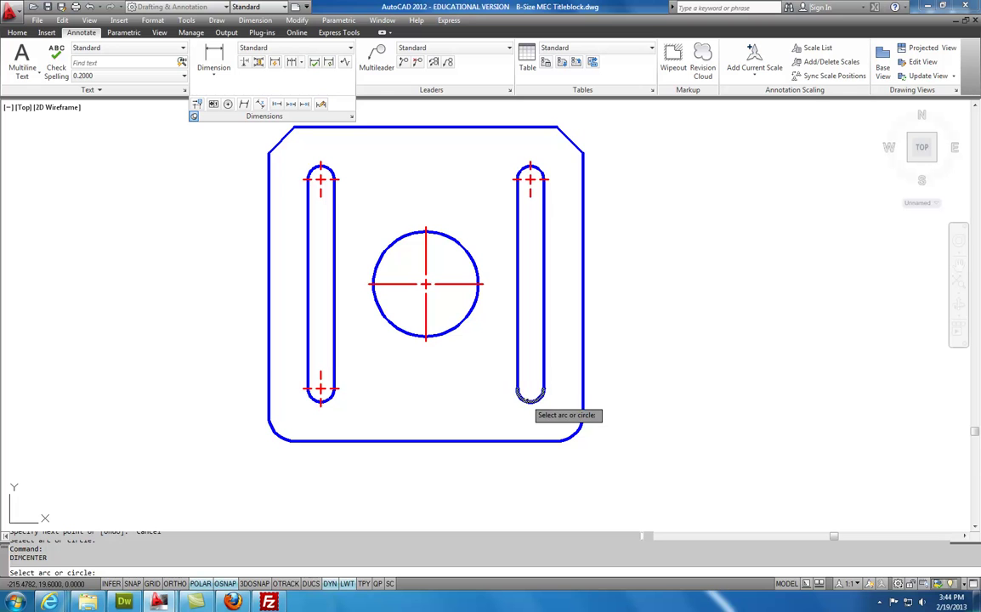
click(524, 397)
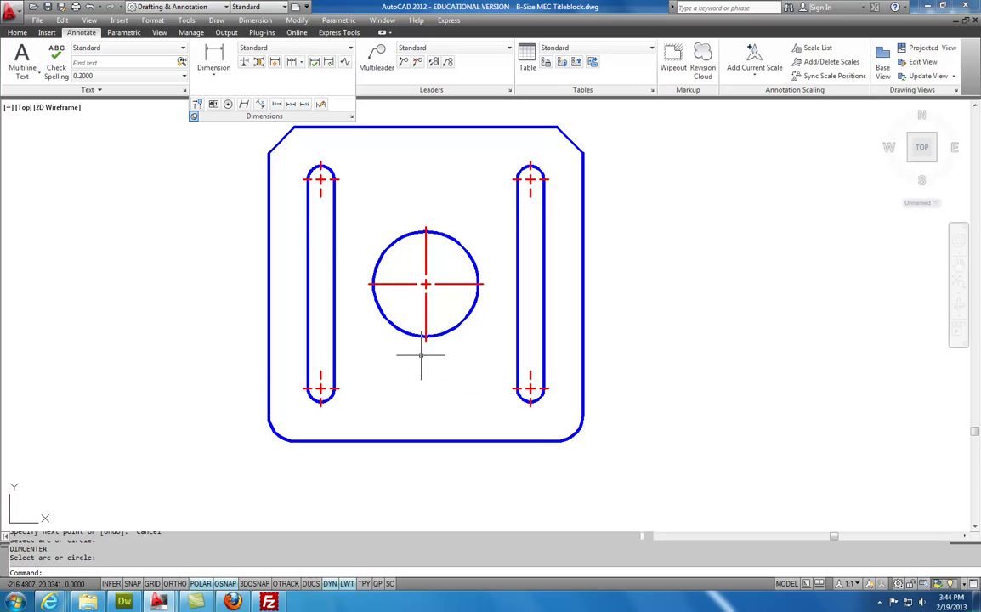
scroll(403, 339, down, 2)
middle_drag(394, 339, 324, 368)
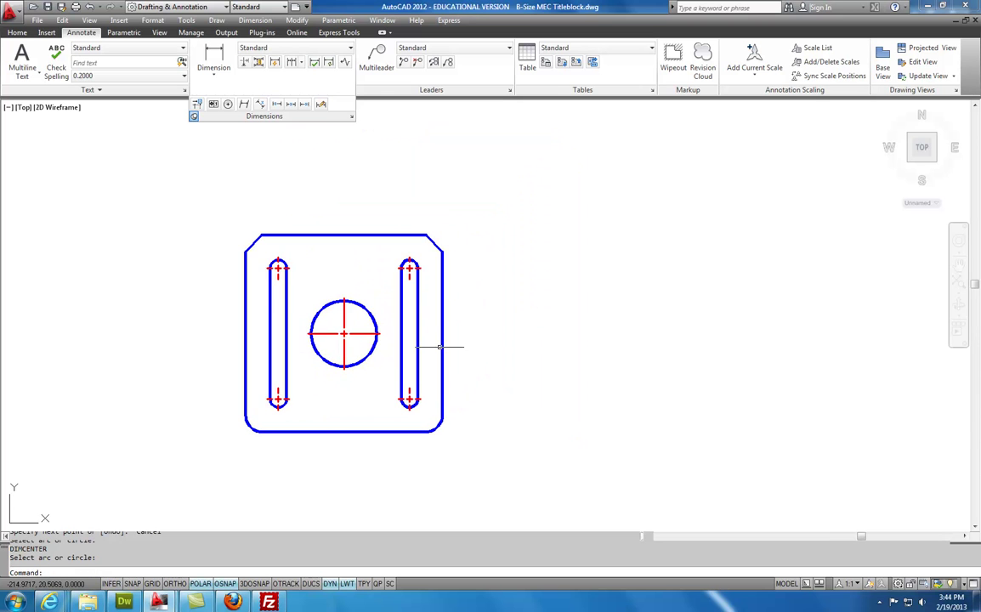
On layer OBJ, draw a 0.25-by-3 rectangle beside the plate, level with its top edge
click(17, 32)
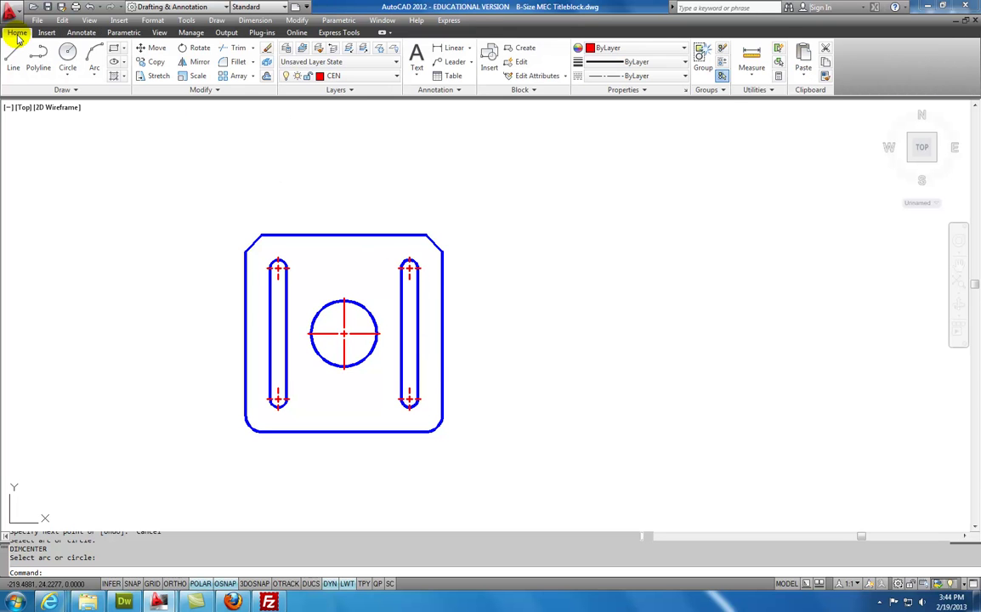
click(396, 79)
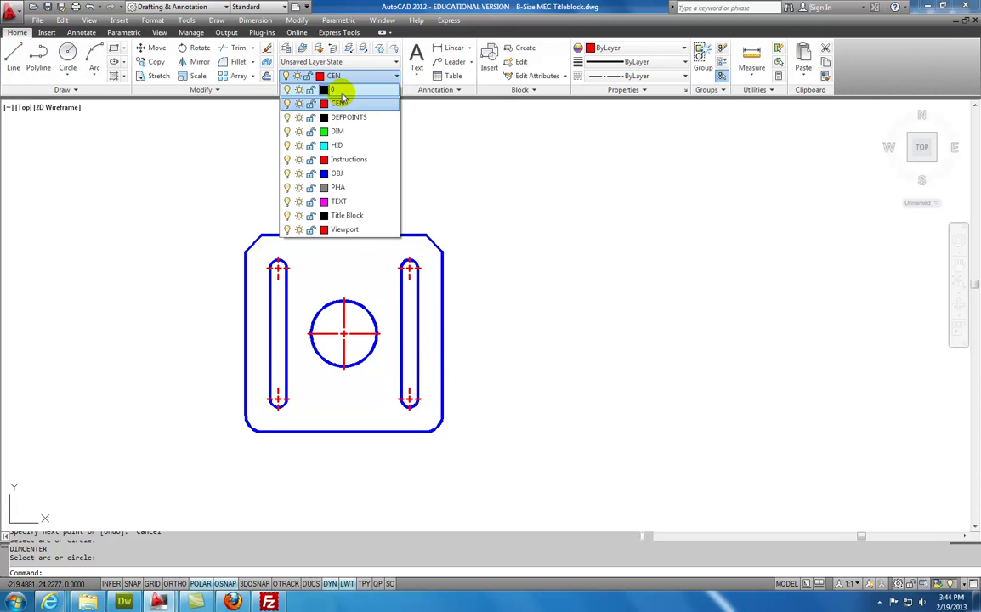
click(345, 172)
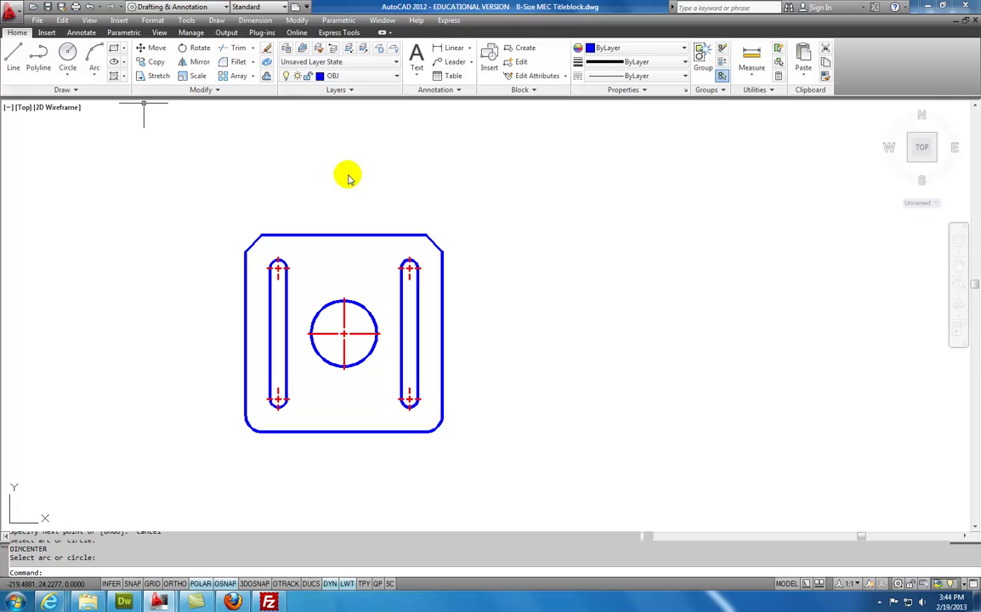
click(14, 59)
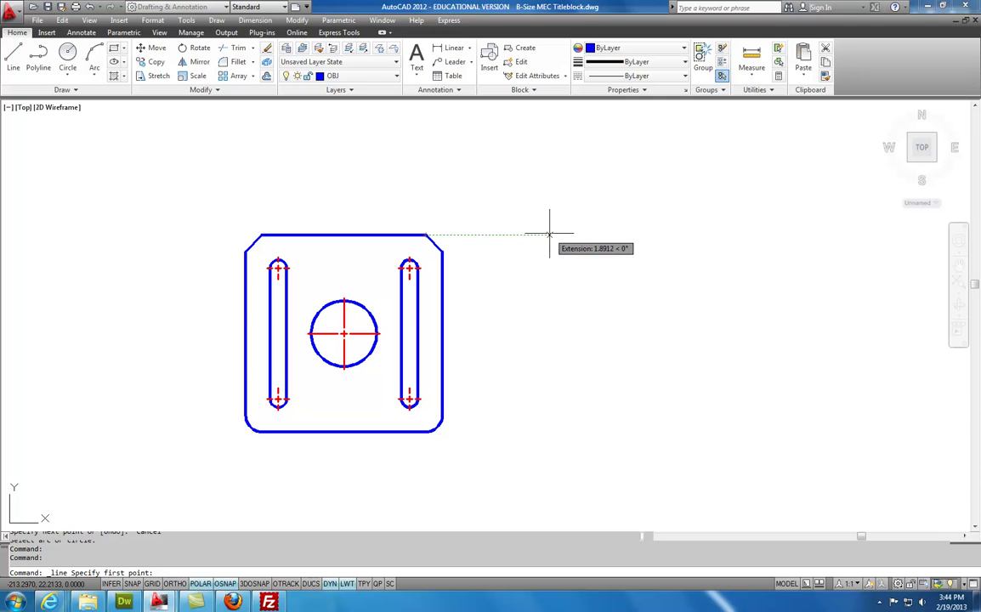
click(575, 232)
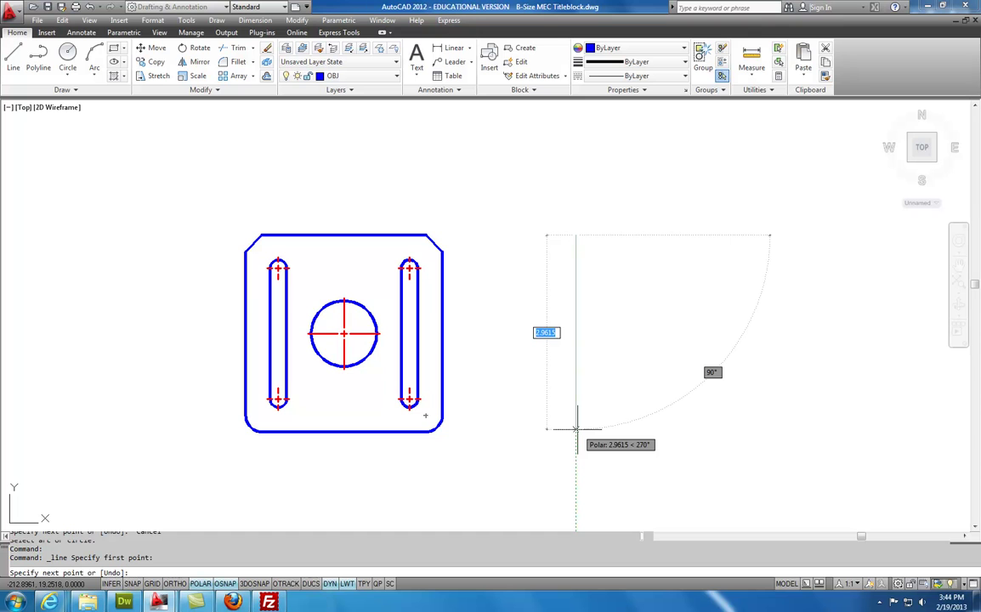
text(3)
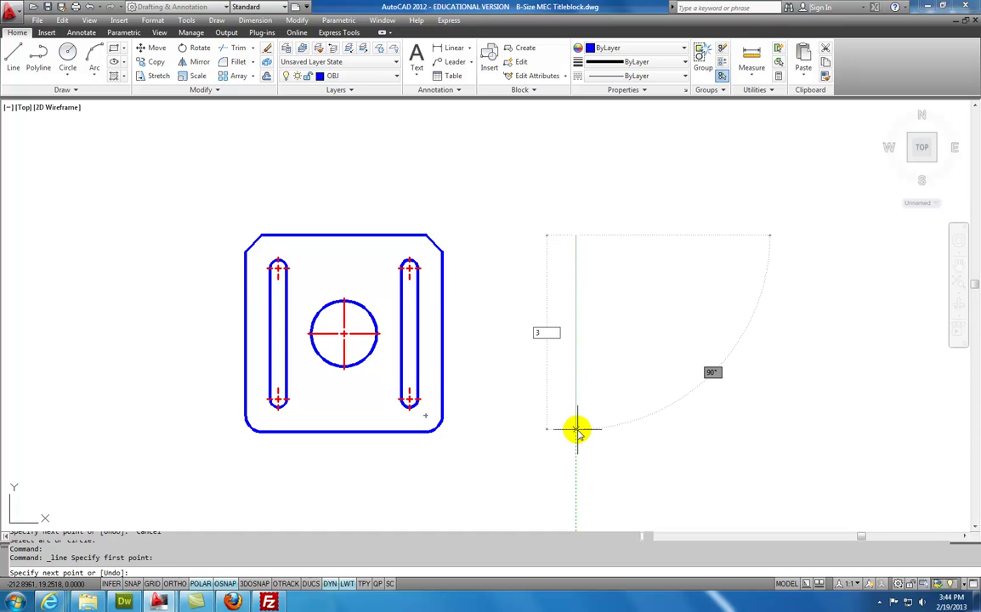
key(Return)
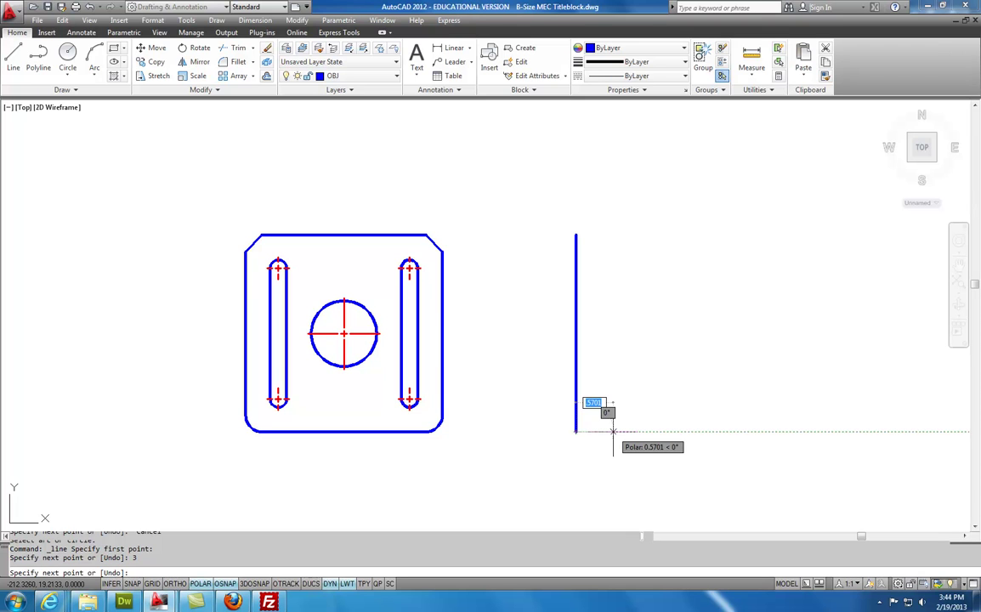
text(25)
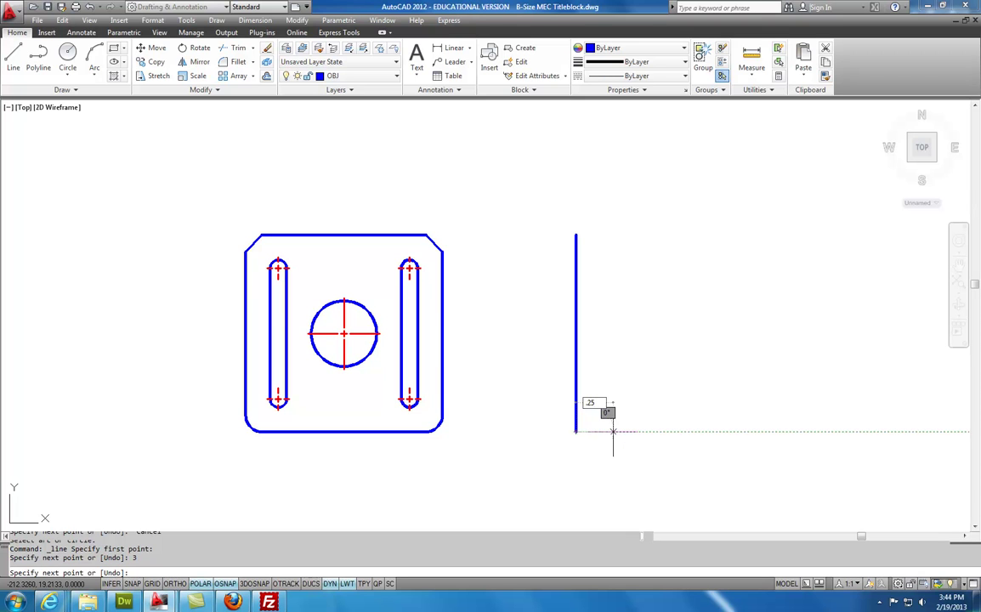
key(Return)
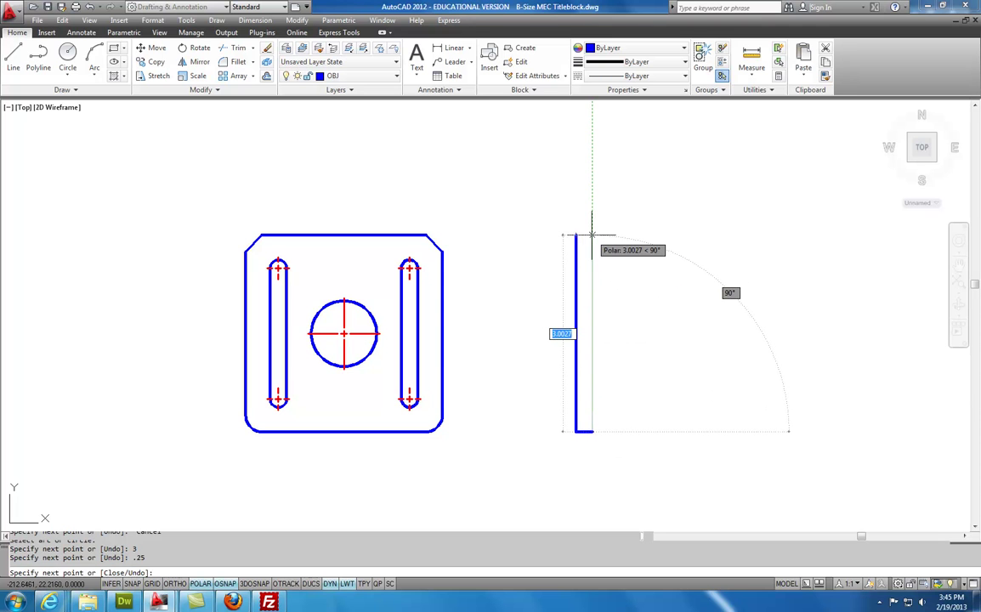
click(592, 235)
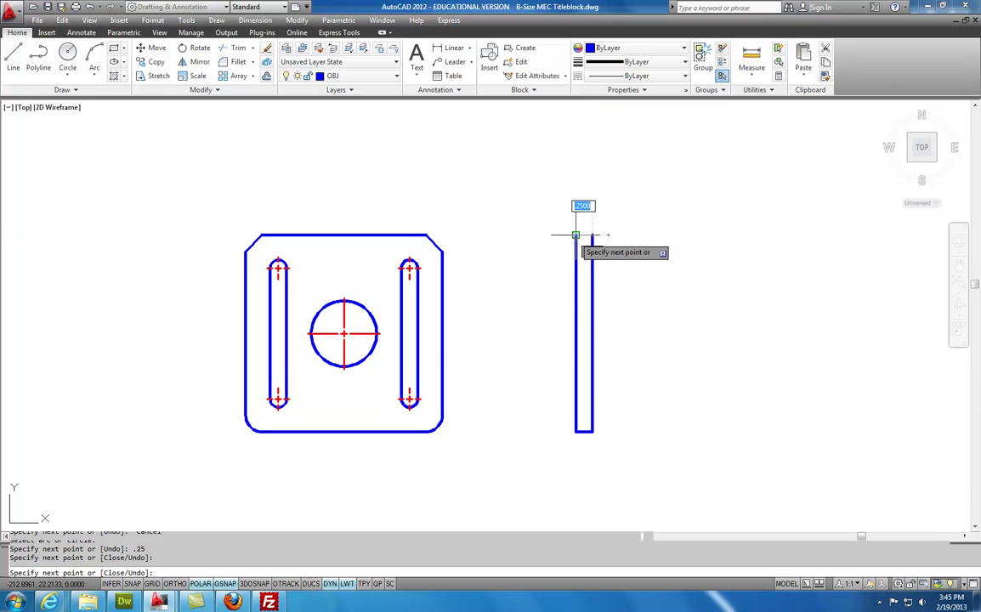
click(575, 236)
key(Escape)
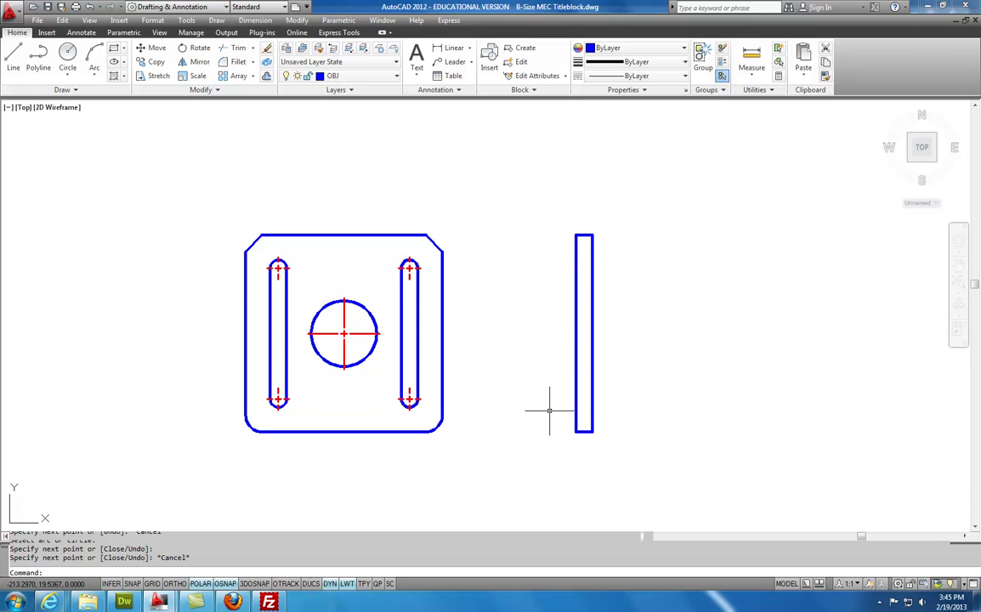
On the HID layer, draw lines from the right slot's top and bottom ends to the side-view rectangle
click(395, 77)
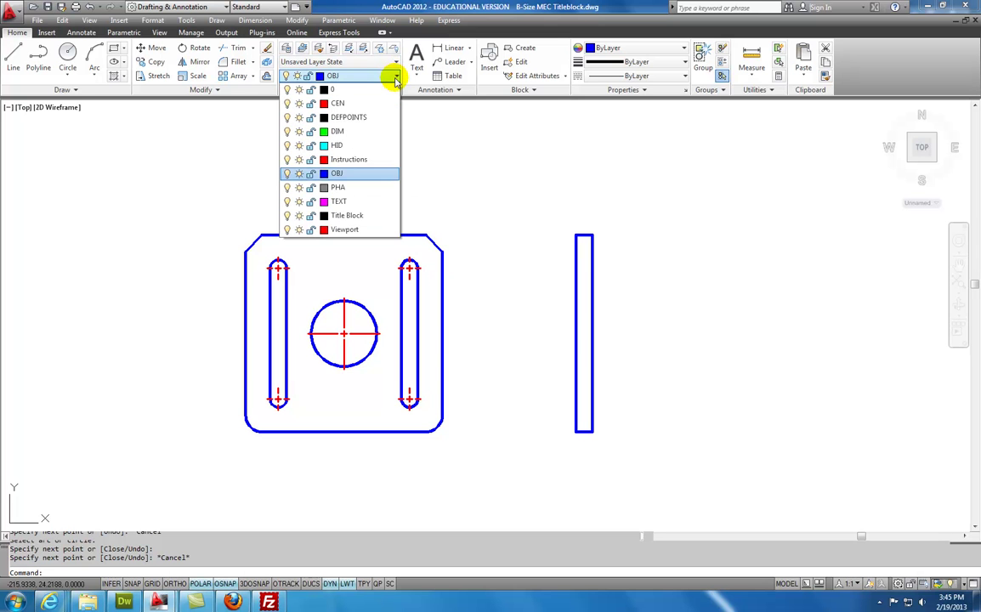
click(344, 146)
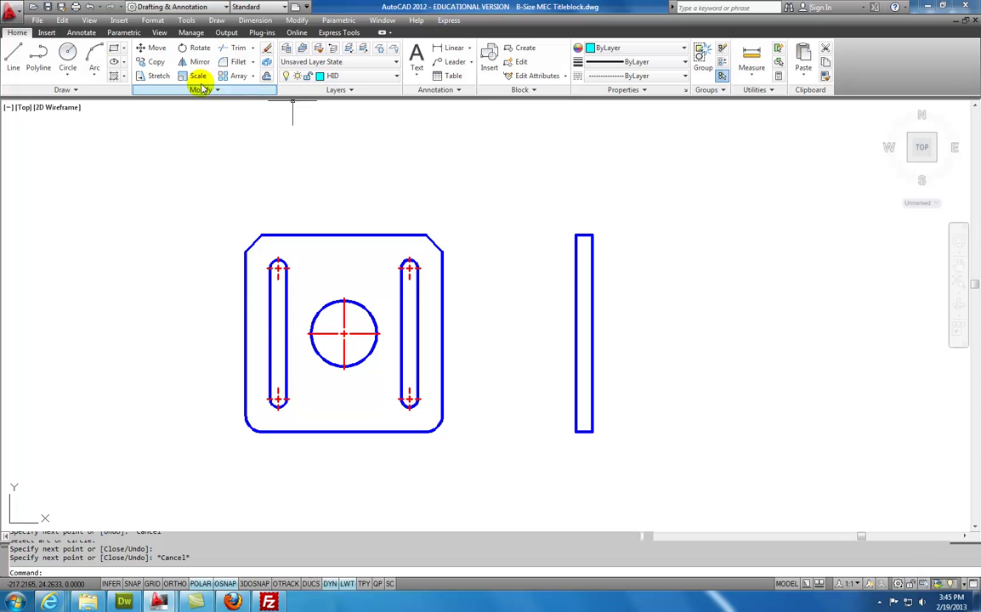
click(12, 60)
scroll(490, 293, up, 2)
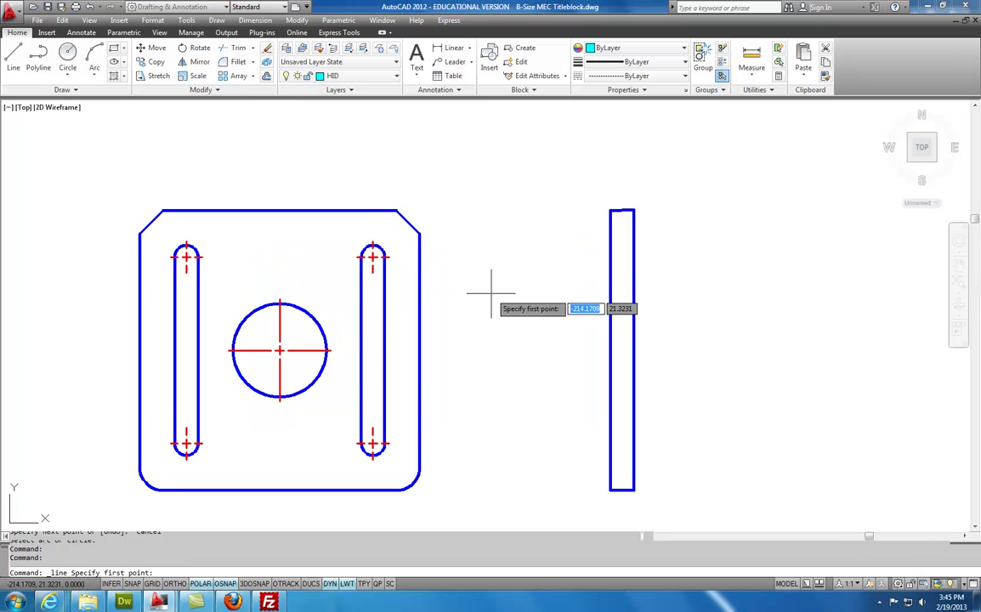
middle_drag(476, 293, 361, 297)
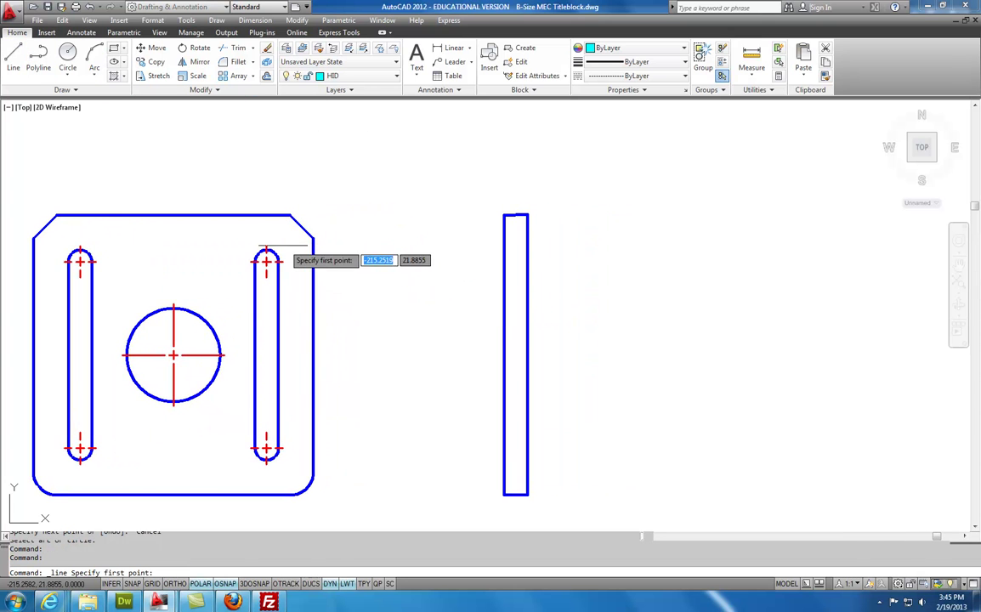
click(266, 249)
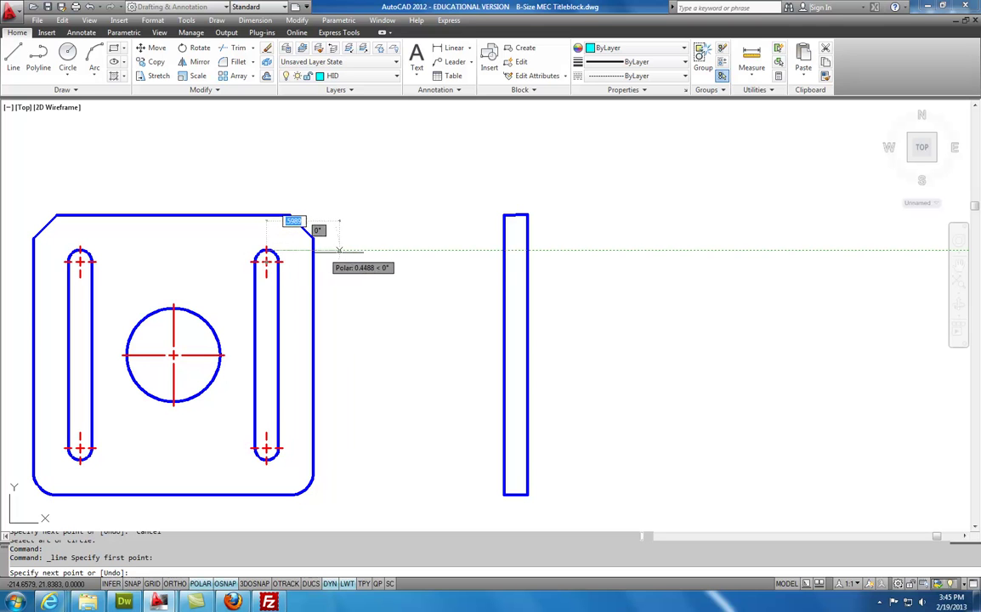
click(525, 251)
key(Escape)
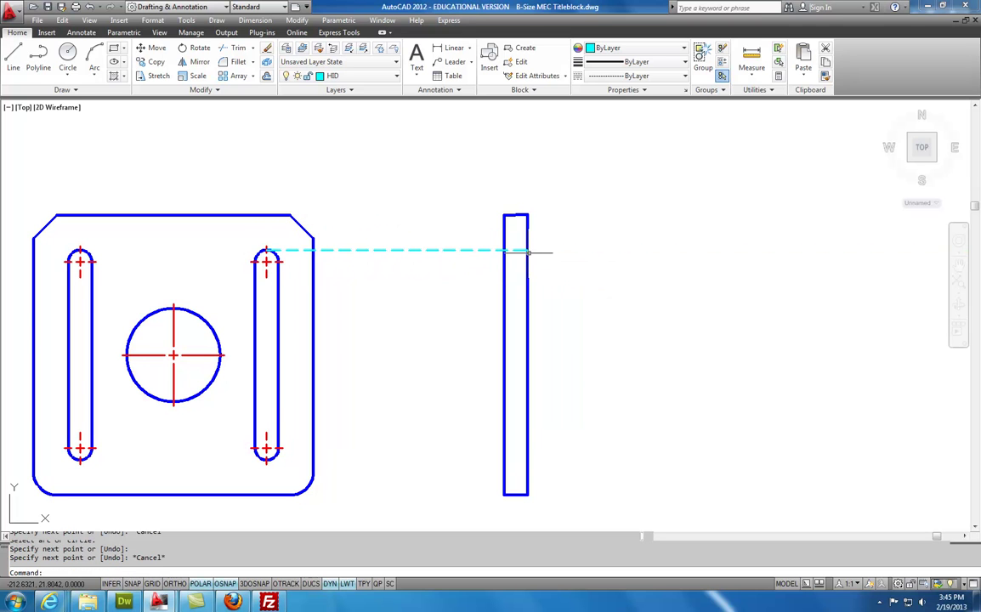
right_click(196, 148)
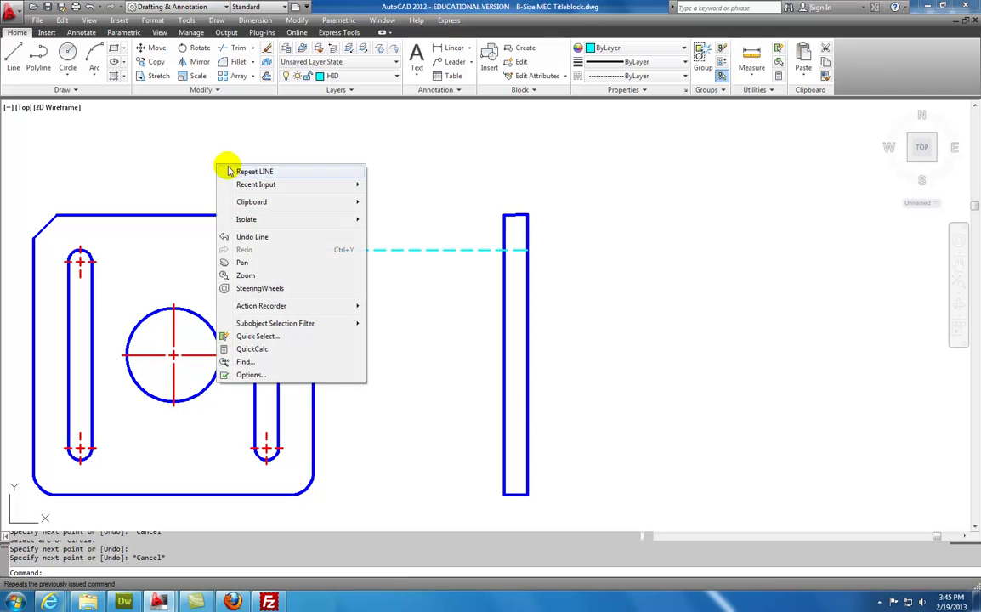
click(225, 155)
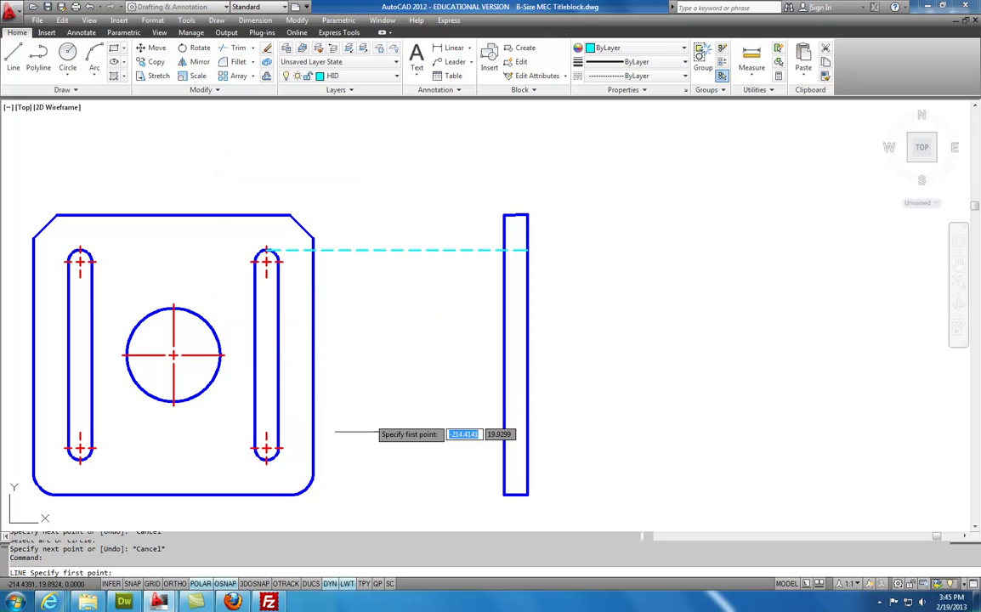
click(266, 459)
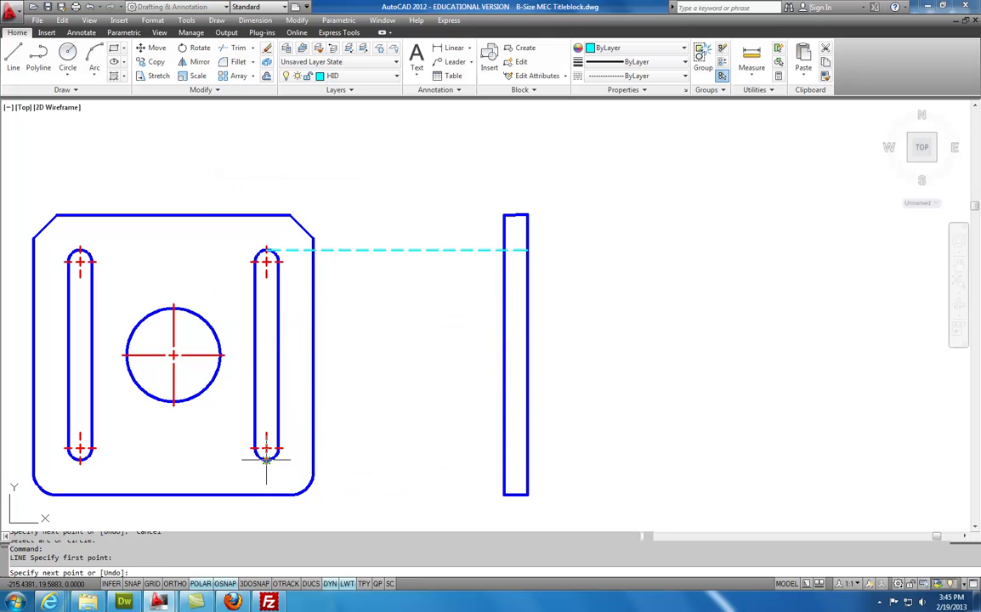
click(527, 460)
Trim both dashed lines in the gap between the plate and the side view
key(Escape)
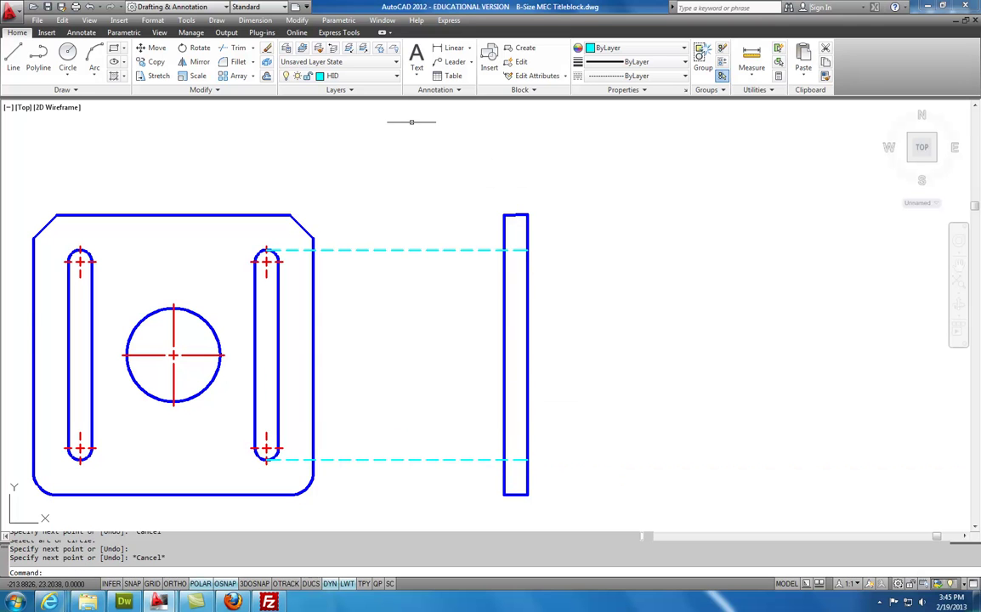
click(235, 48)
key(Return)
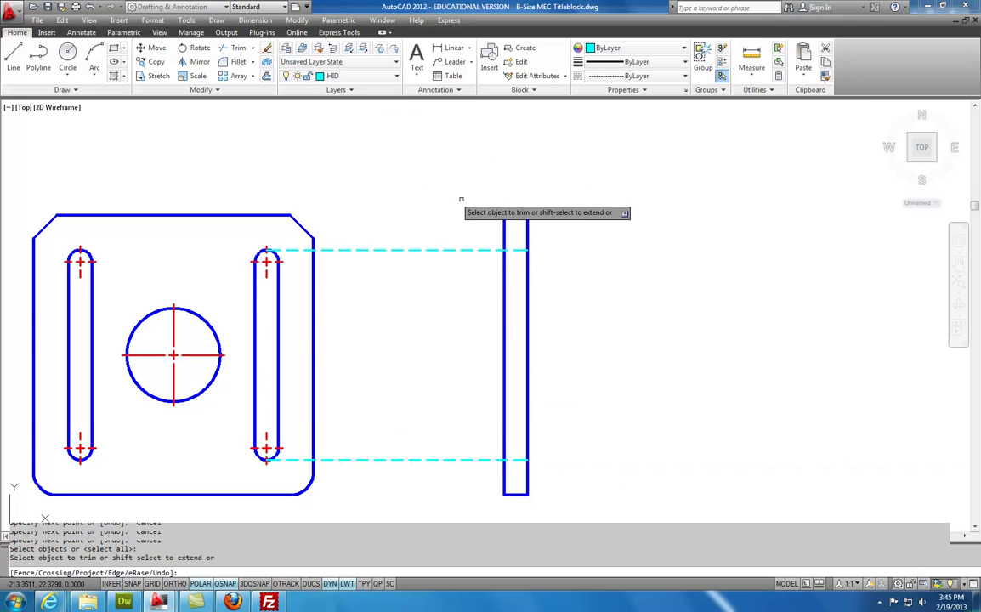
click(466, 250)
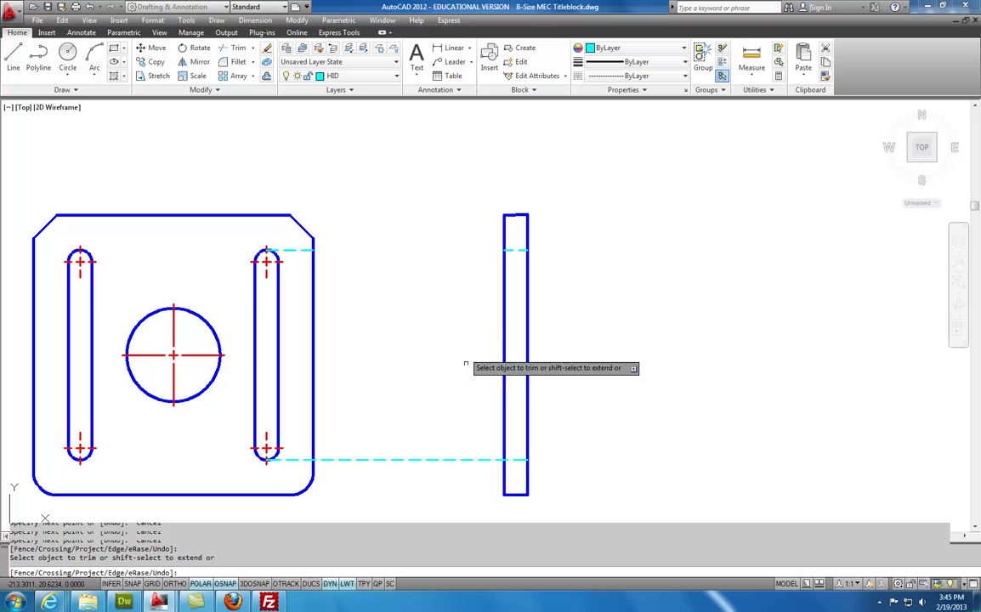
click(469, 460)
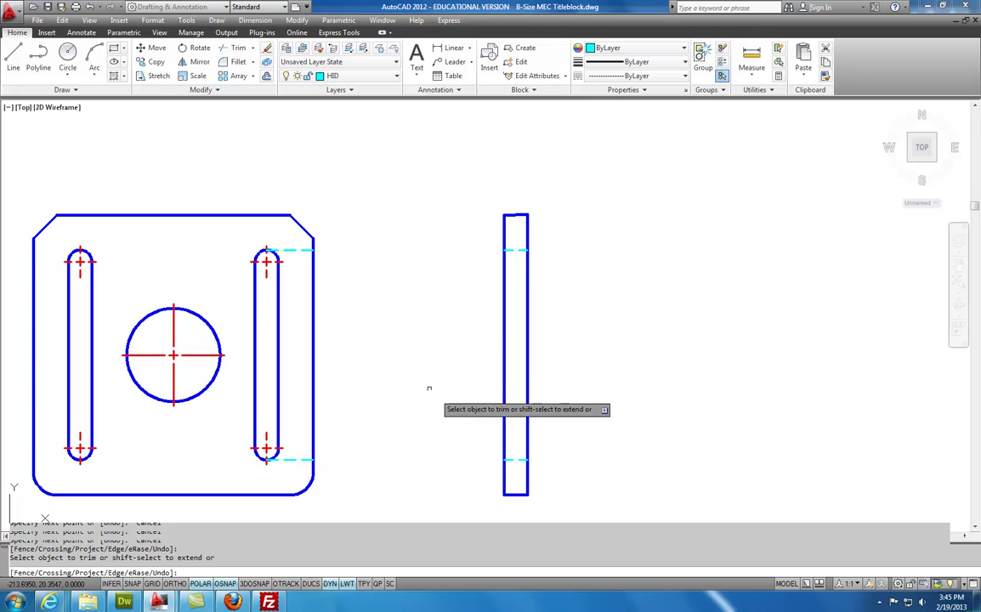
Draw hidden lines from the circle's top and bottom edges across to the side view's outline
click(15, 61)
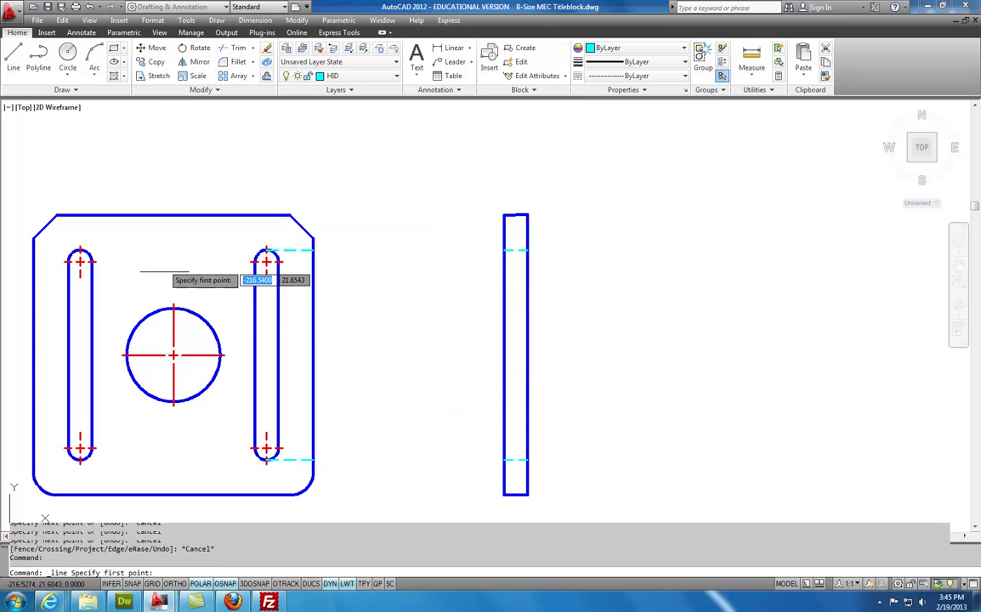
click(173, 306)
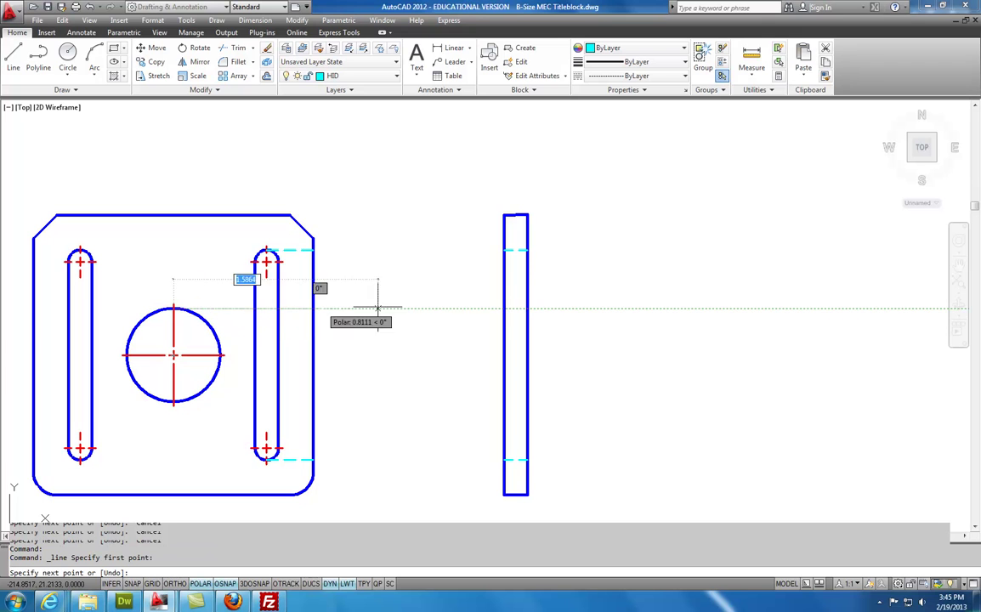
click(527, 307)
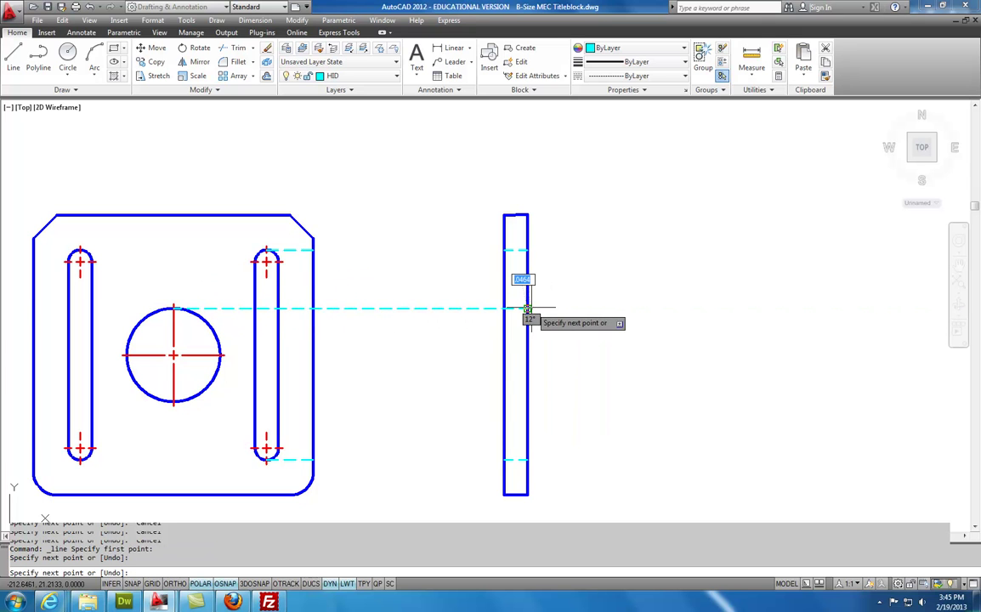
key(Return)
right_click(434, 264)
click(468, 273)
click(174, 402)
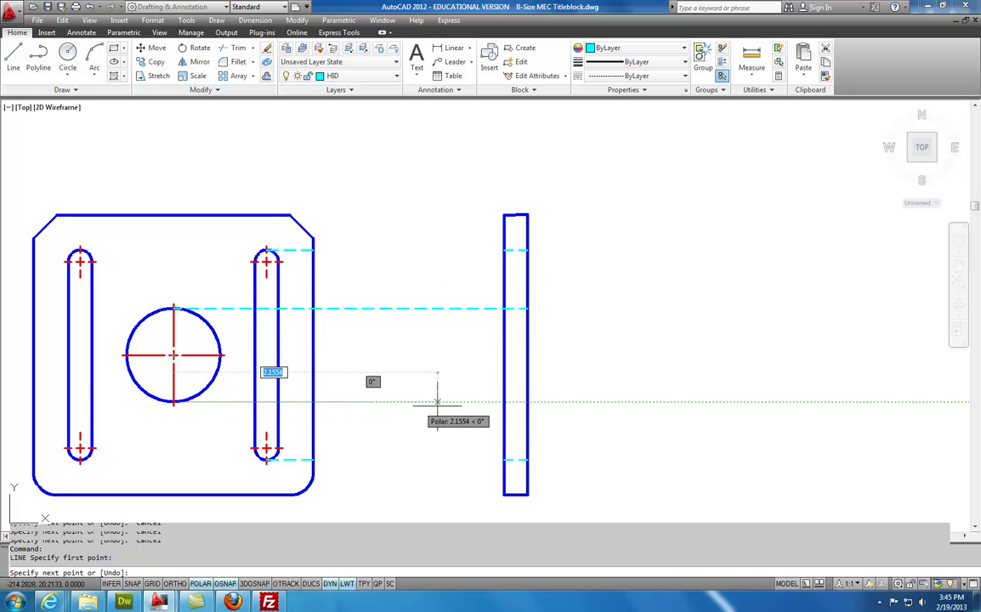
click(527, 400)
key(Escape)
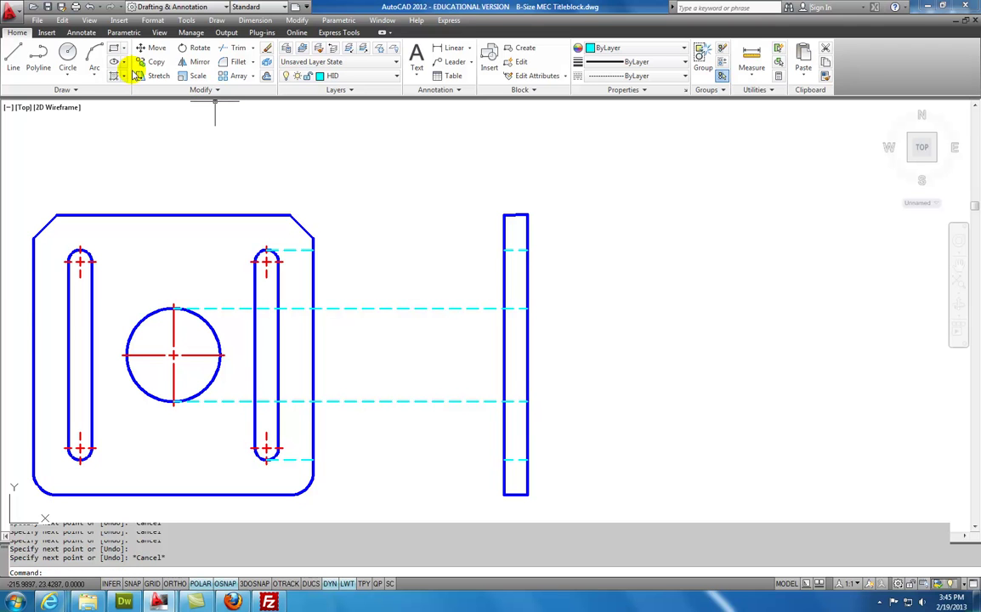
Trim the lower dashed line where it crosses the gap between the views
click(228, 48)
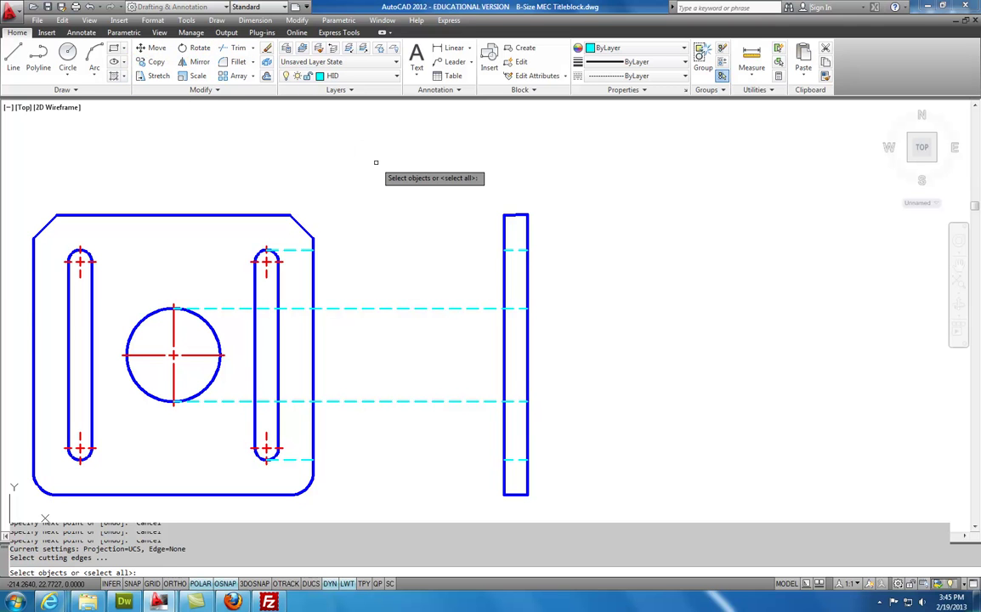
key(Return)
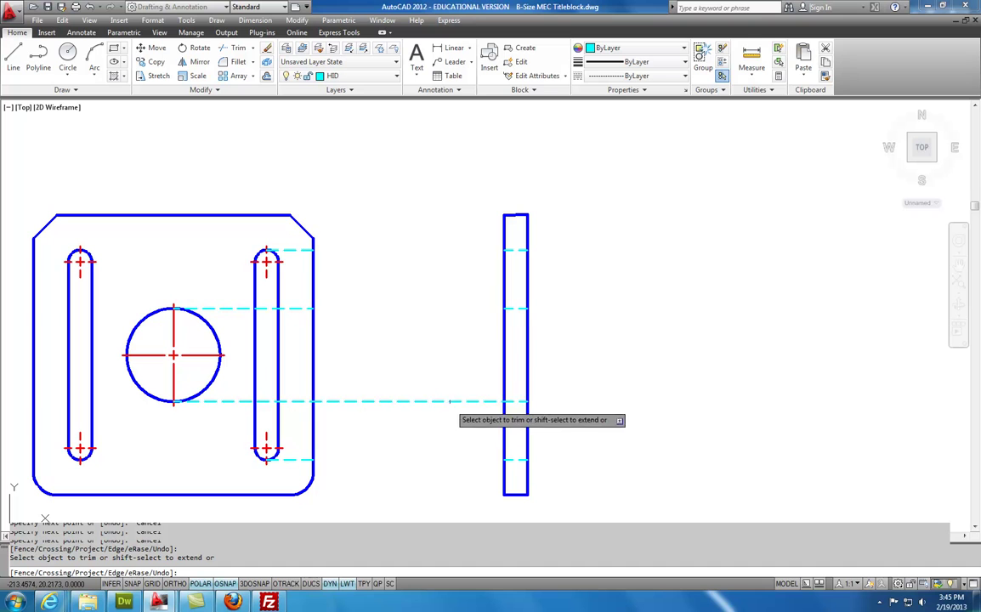
click(451, 400)
key(Escape)
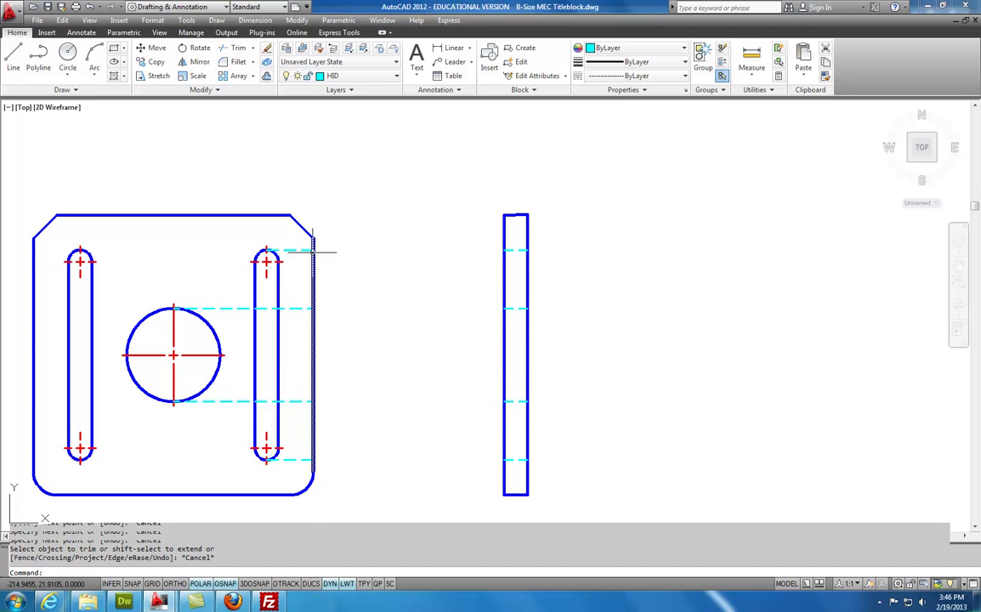
Erase the three leftover dashed segments inside the plate
click(302, 251)
click(298, 308)
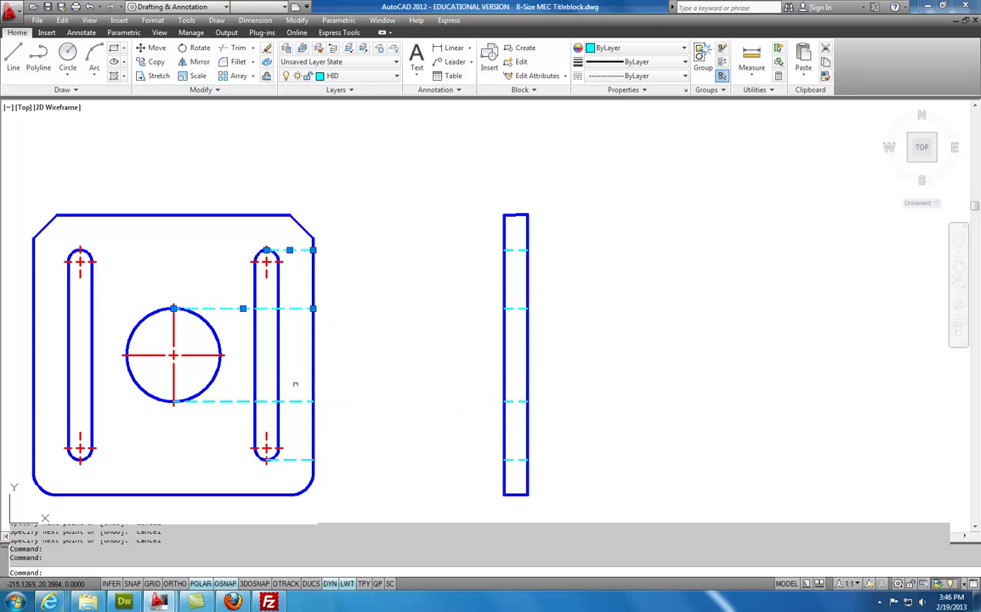
click(296, 459)
click(266, 47)
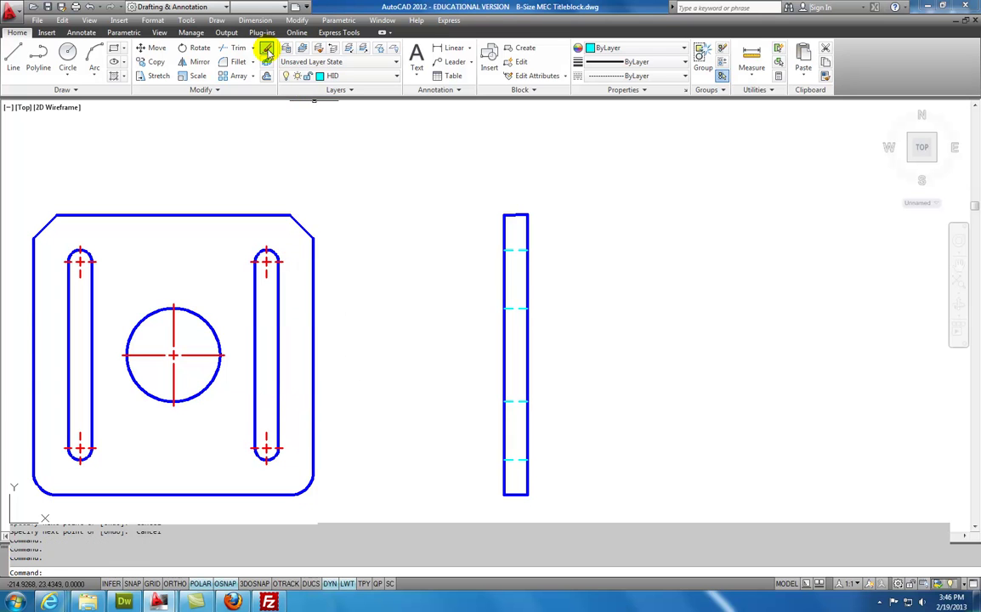
middle_drag(382, 292, 446, 272)
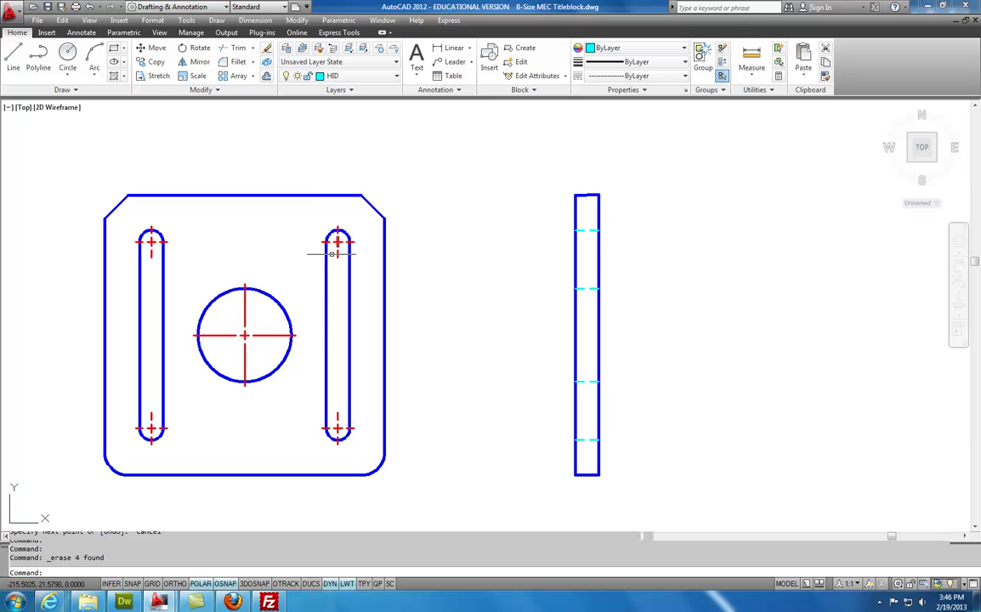
On the CEN layer, draw a centerline across the side view at hole-centre height, extending its right end
click(394, 76)
click(369, 106)
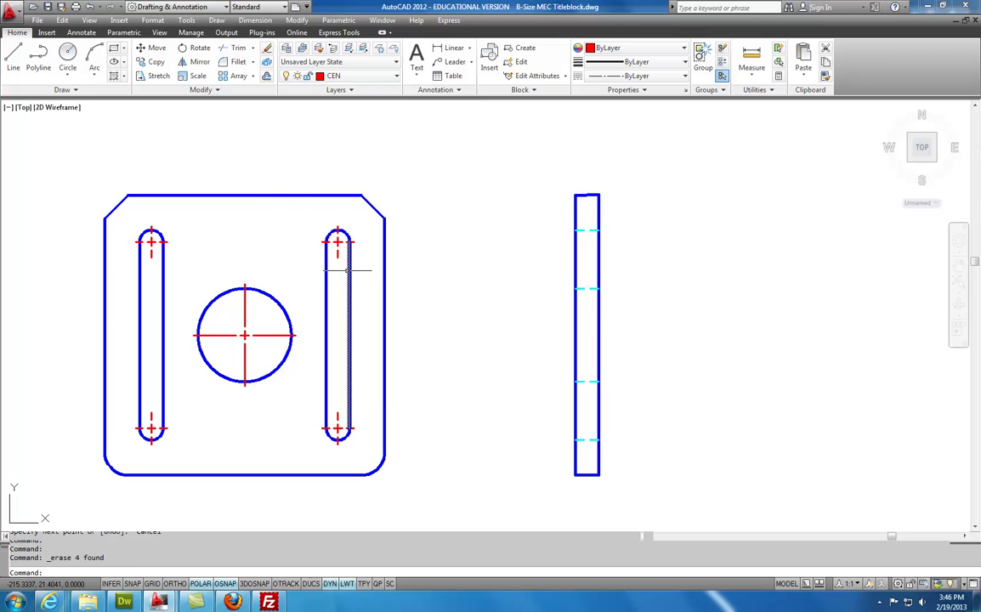
click(12, 56)
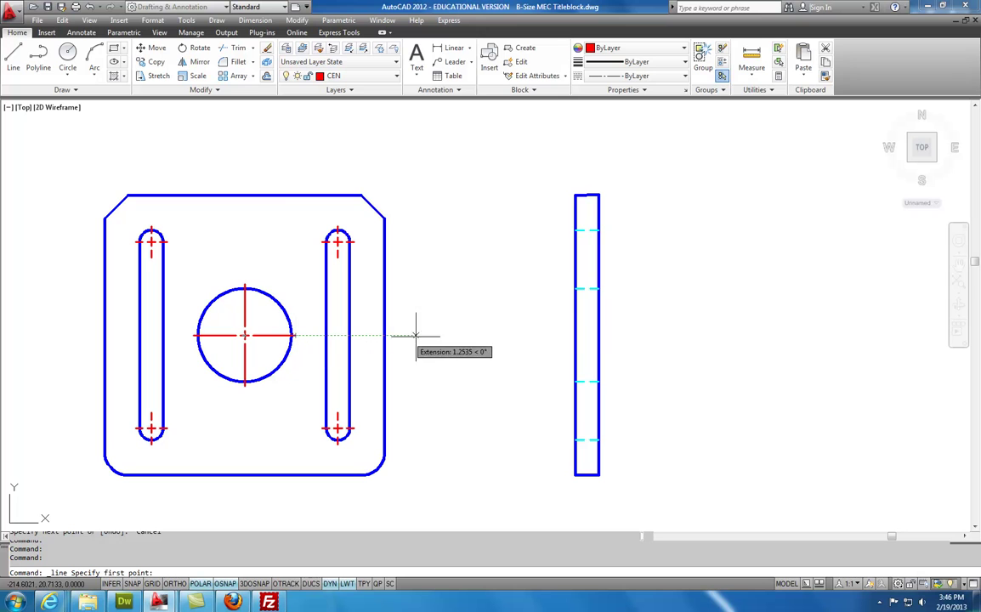
click(544, 335)
click(622, 335)
key(Escape)
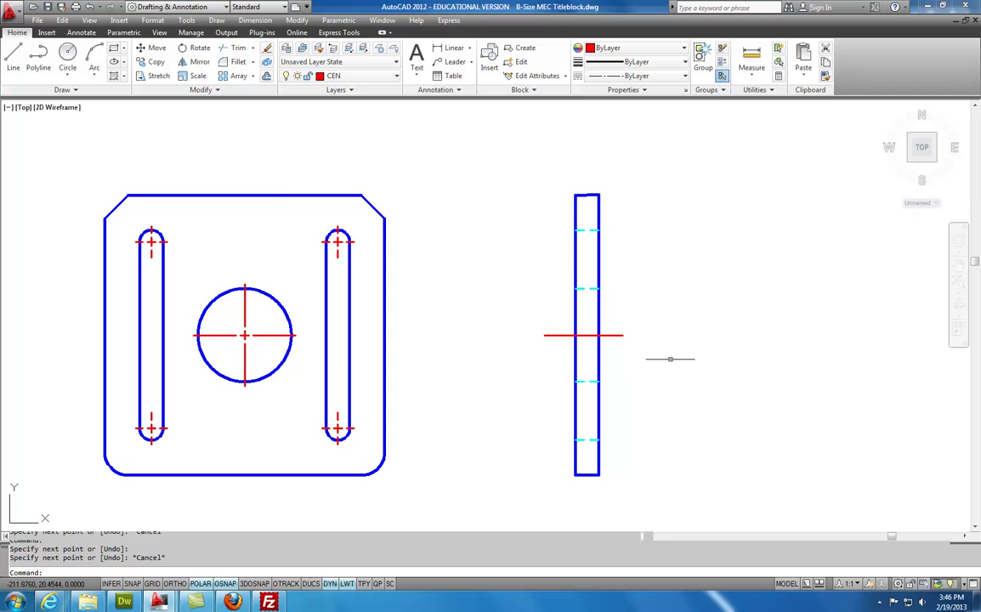
click(621, 336)
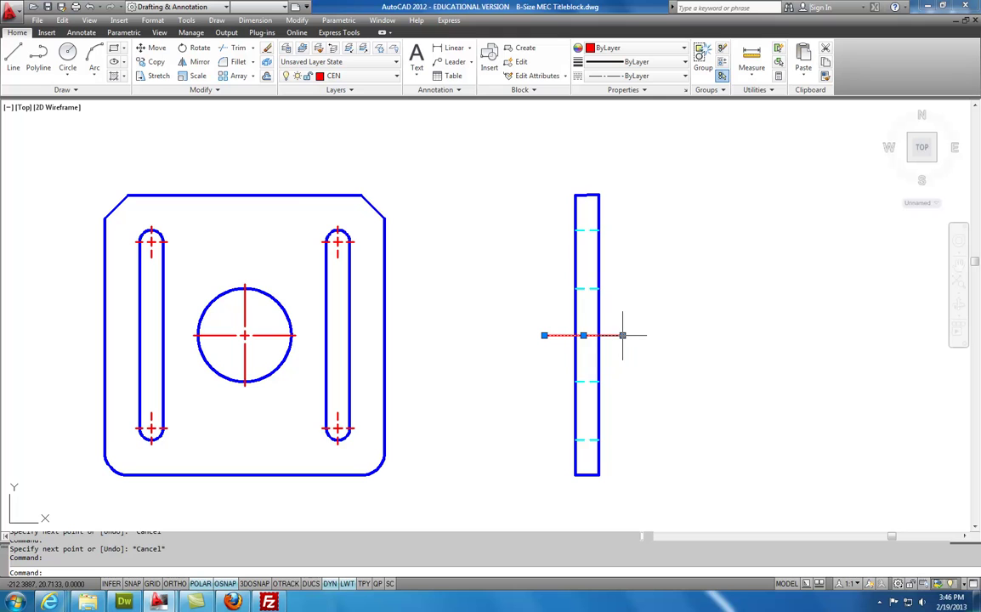
click(622, 335)
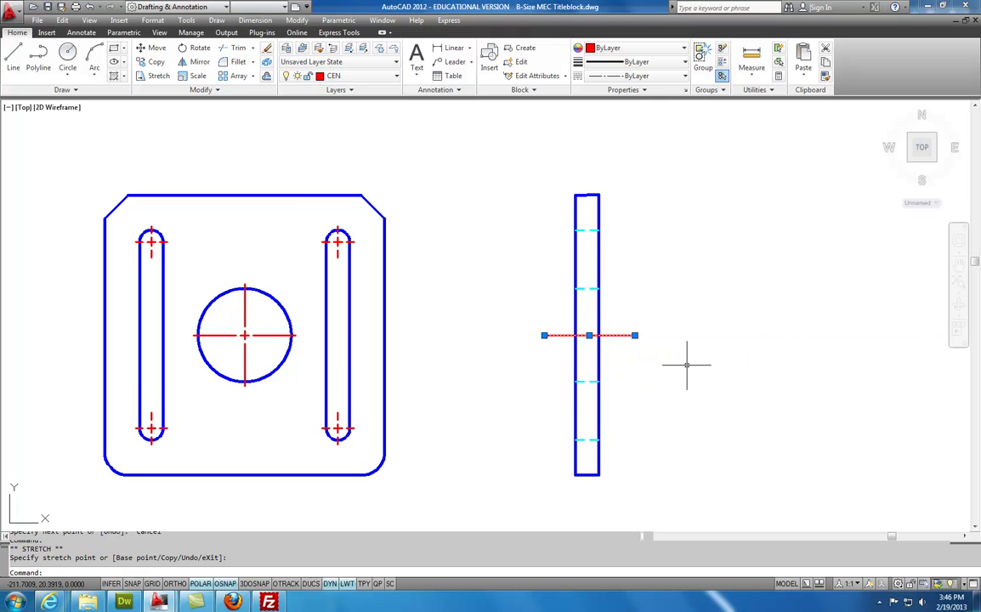
key(Escape)
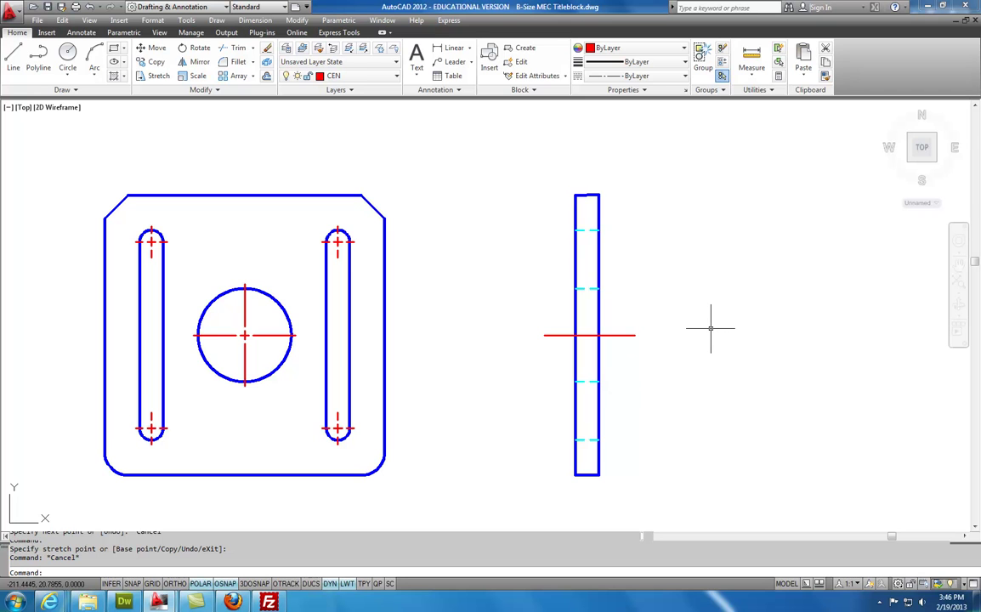
Set the linetype scale to 0.7 with LTSCALE
text(TSca)
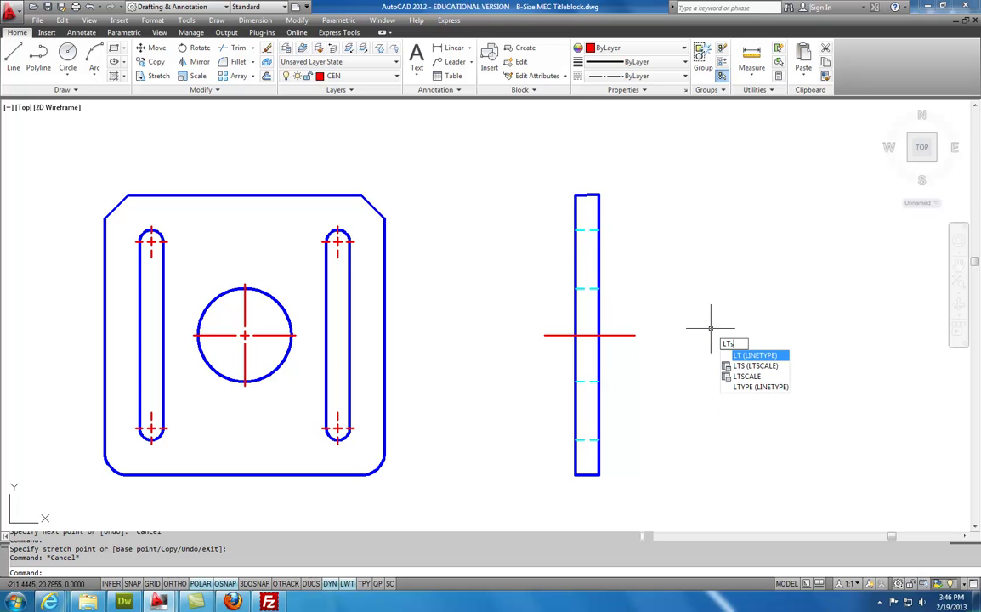
text(le)
key(Return)
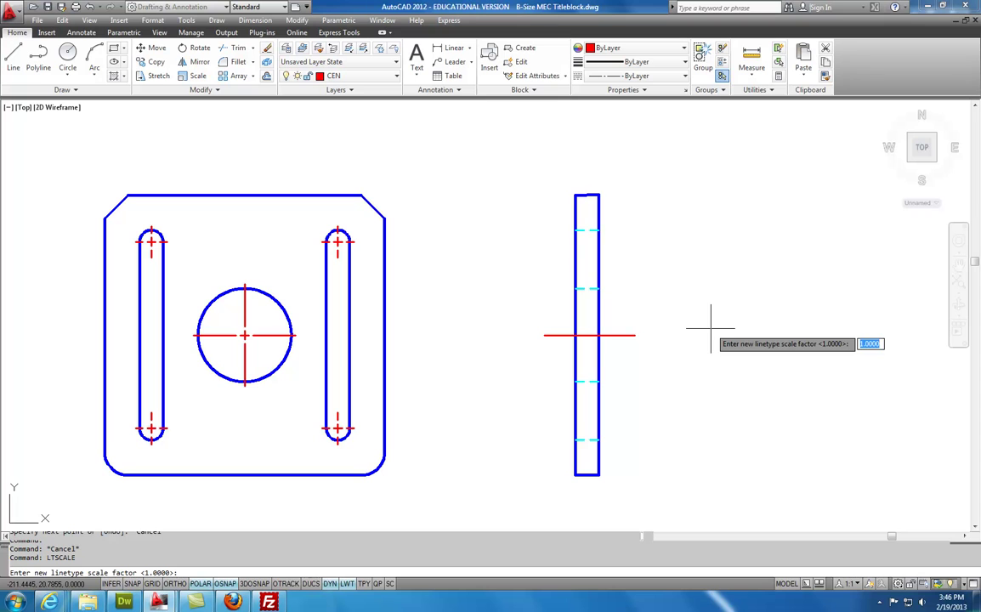
text(.7)
key(Return)
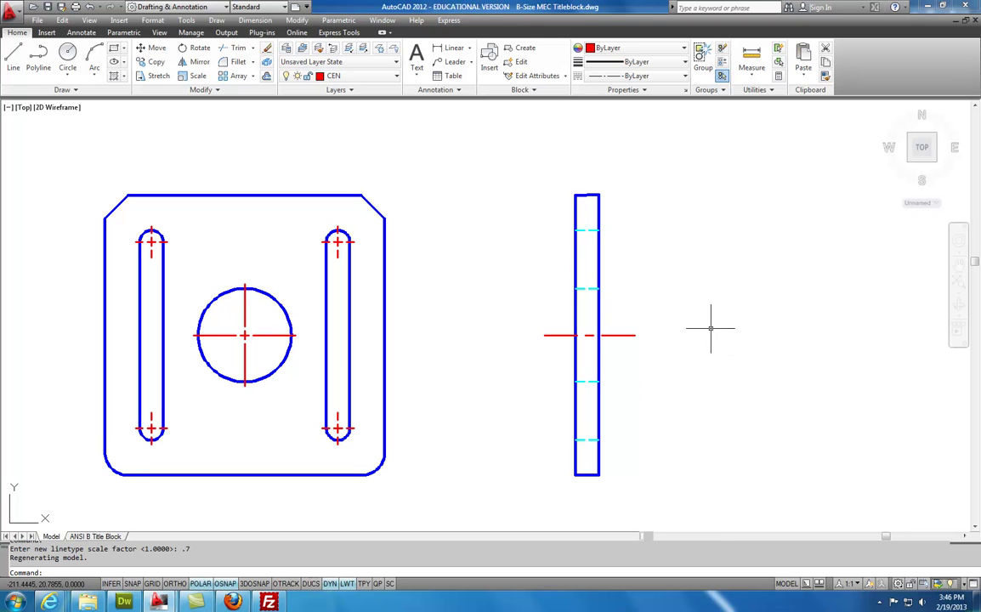
Stretch the side-view centerline's left end slightly further left
click(547, 334)
mouse_move(543, 336)
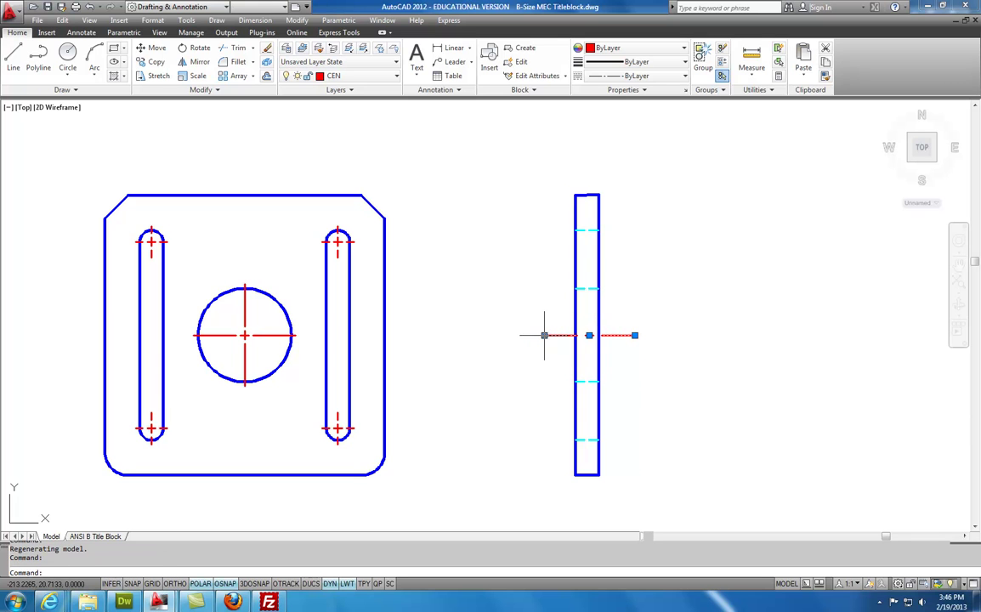
click(544, 335)
click(538, 335)
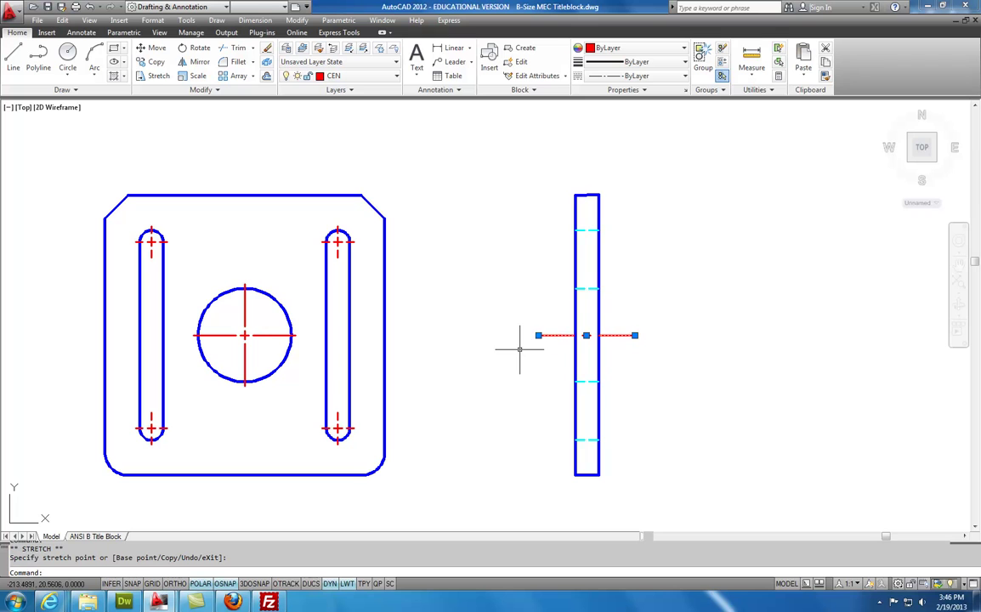
key(Escape)
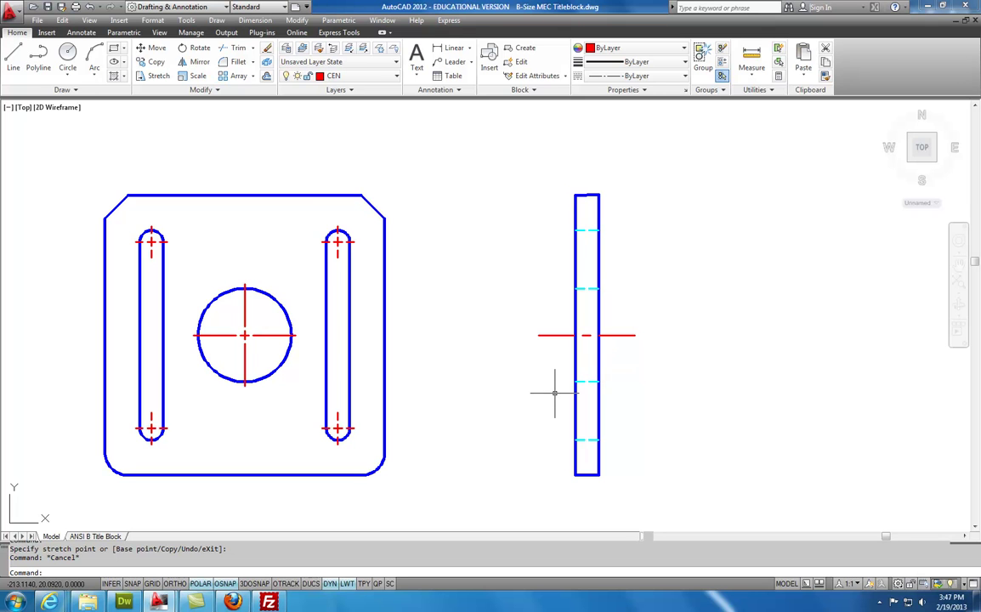
On the DIM layer, add a .50 linear dimension from the left slot's lower end to the plate bottom
click(395, 76)
click(350, 131)
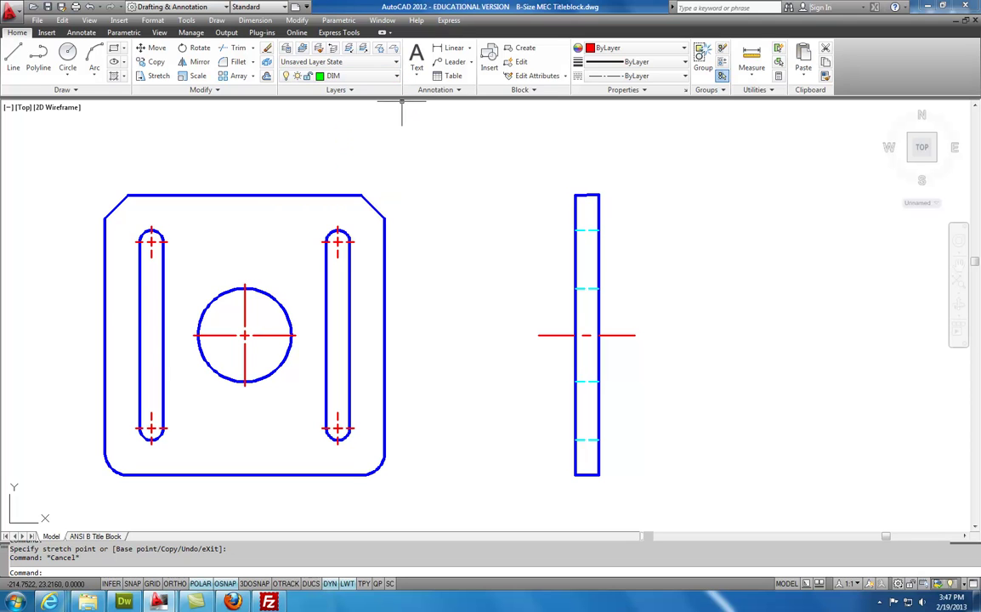
click(81, 32)
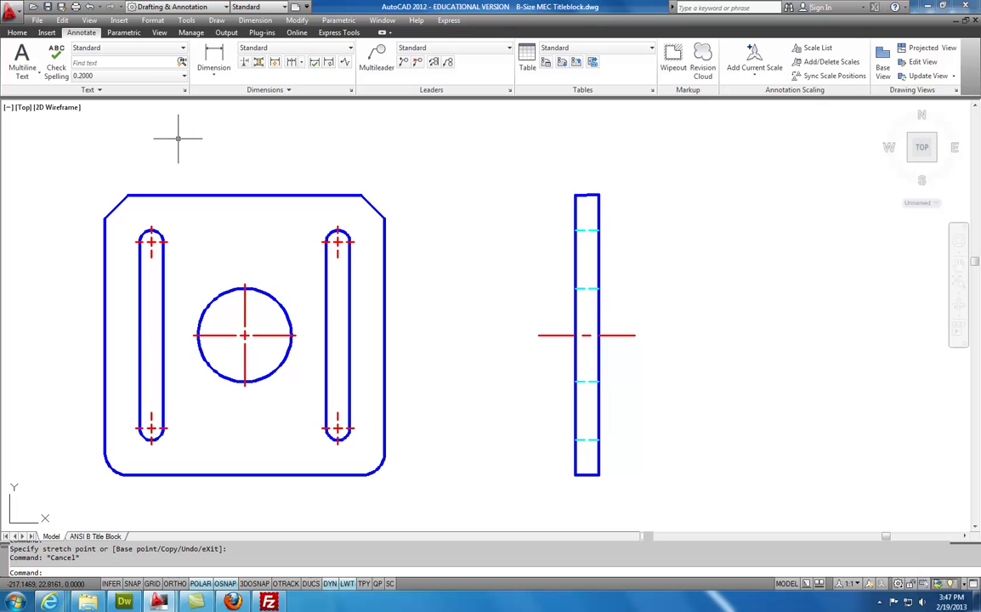
middle_drag(201, 160, 261, 161)
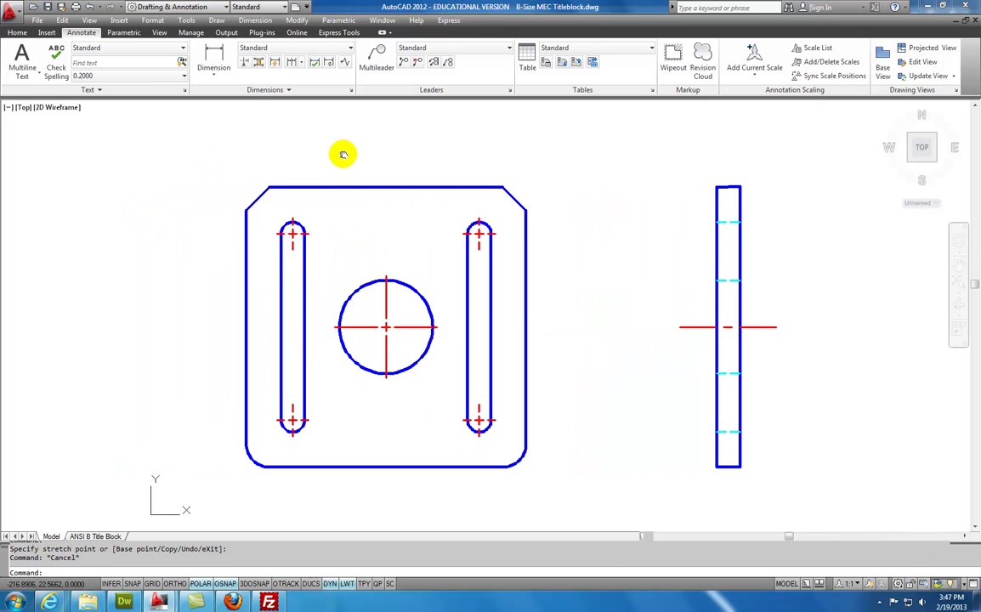
click(213, 60)
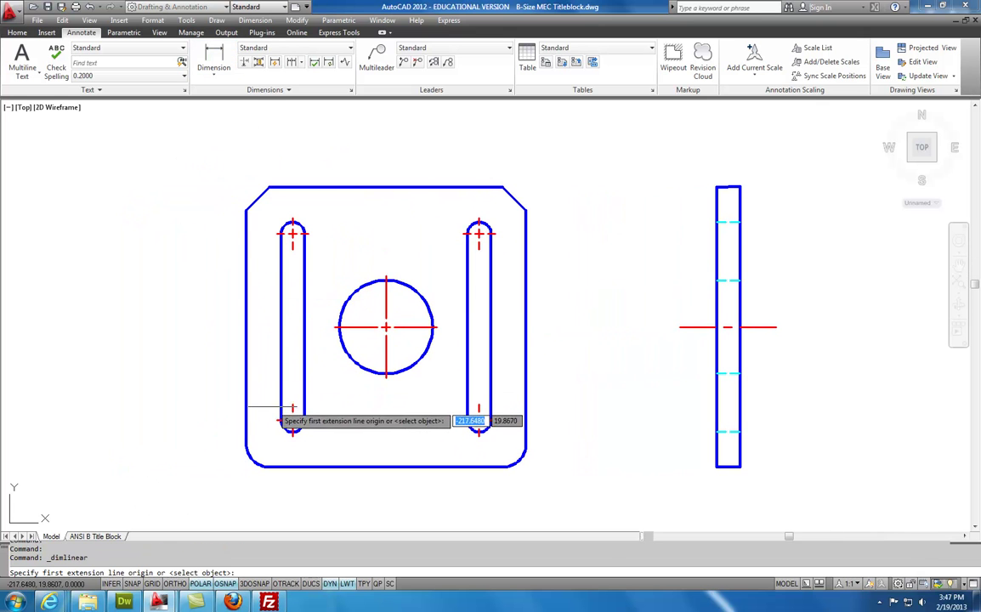
click(276, 418)
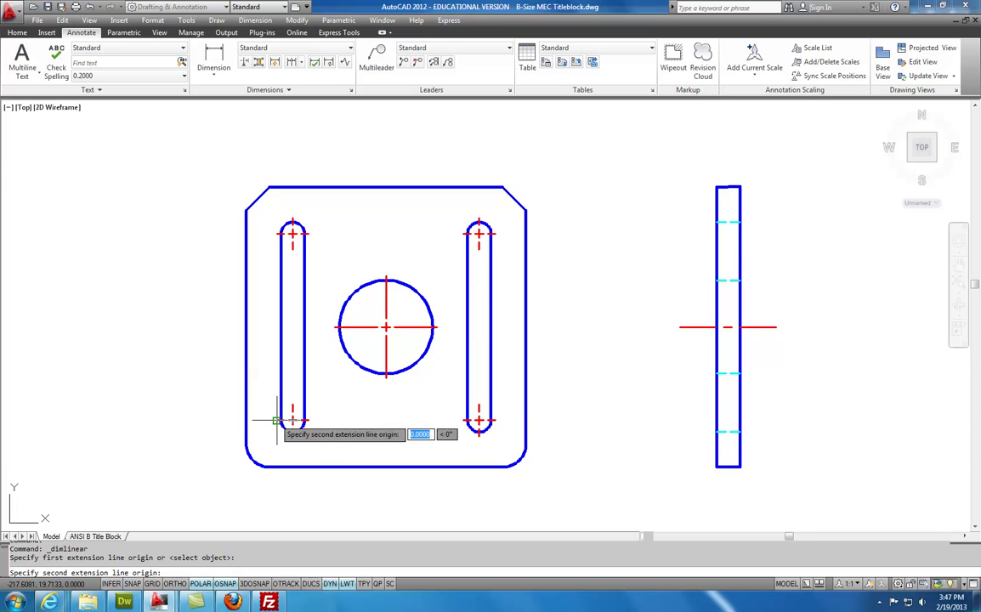
click(268, 466)
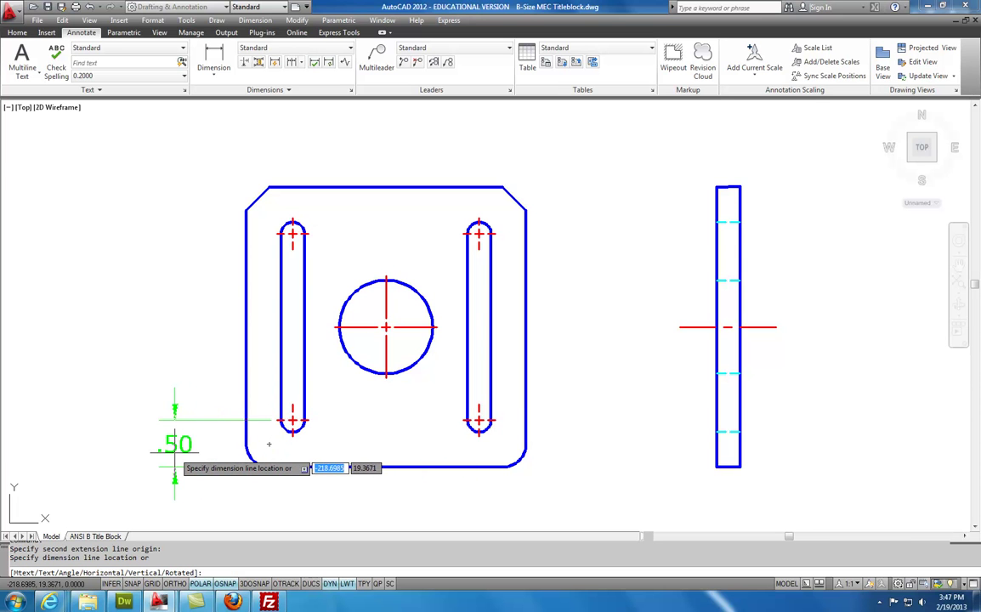
click(174, 452)
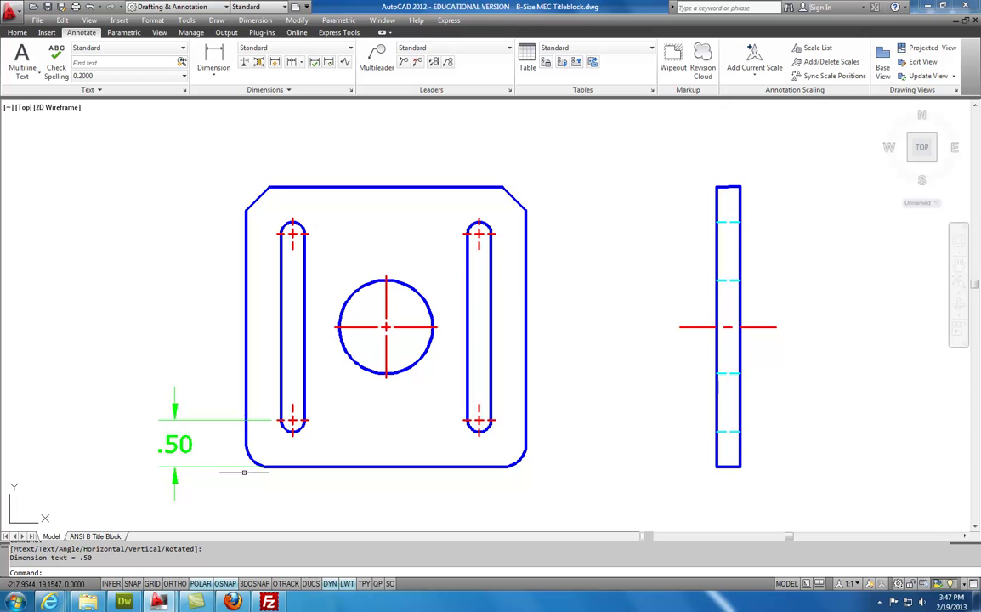
Move the .50 dimension text lower, below the dimension
scroll(172, 481, down, 4)
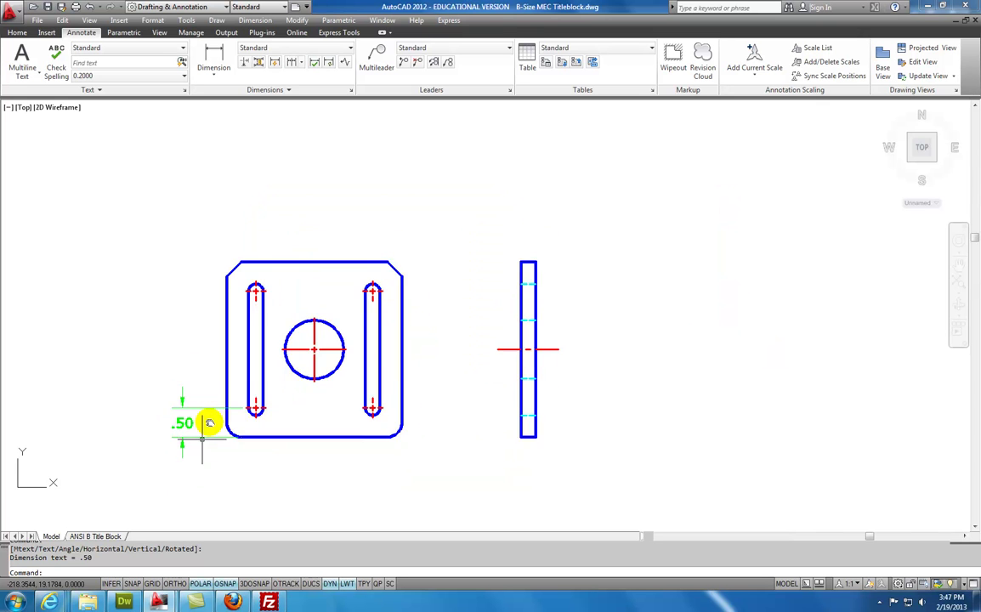
click(209, 392)
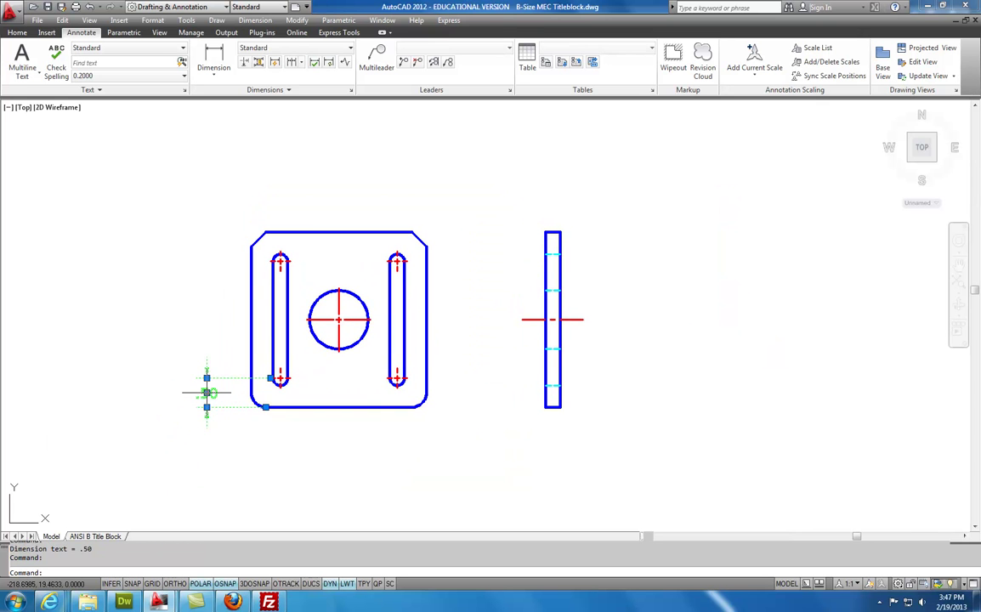
click(208, 393)
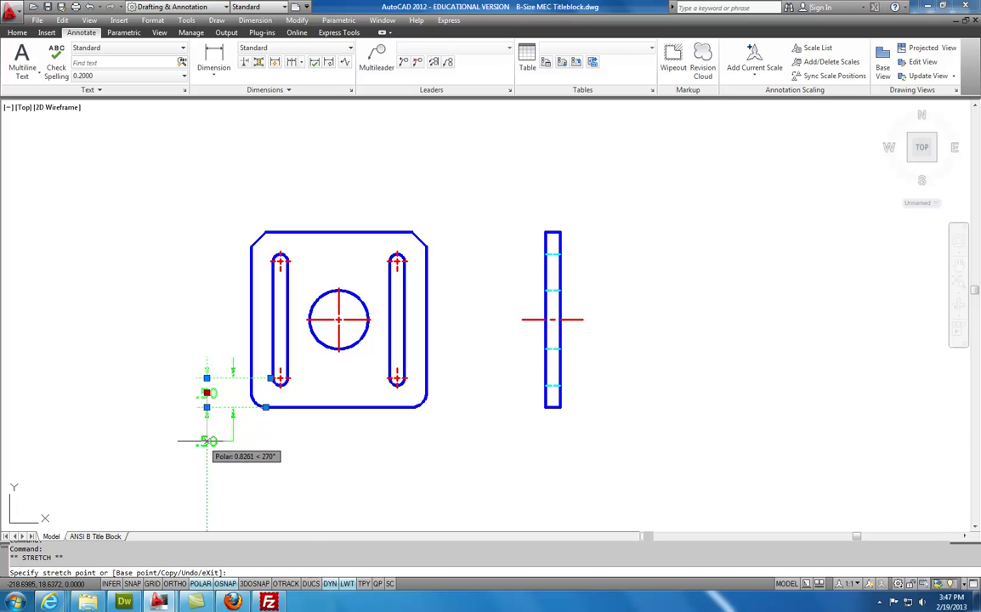
right_click(205, 448)
click(198, 441)
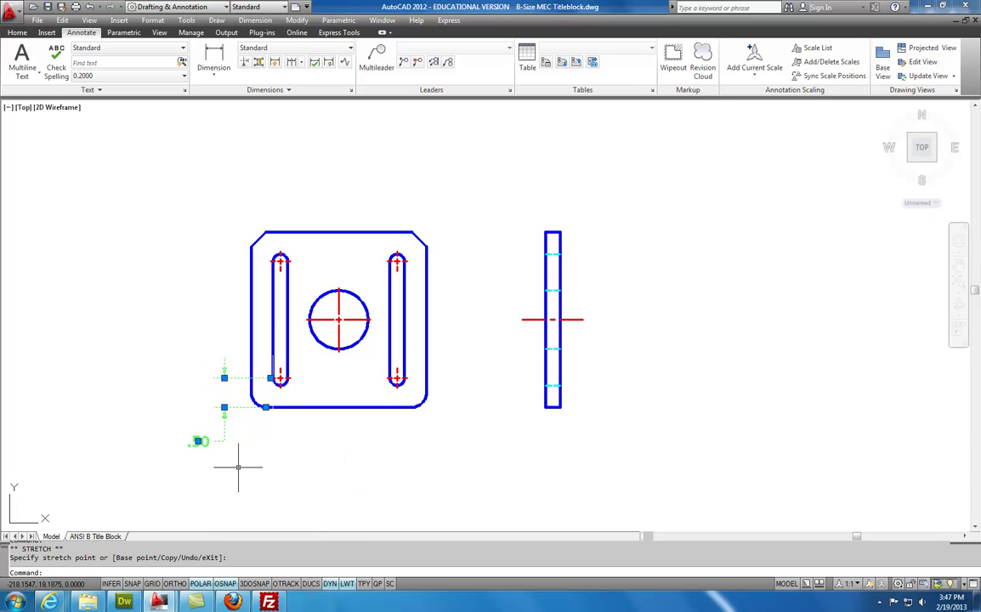
key(Escape)
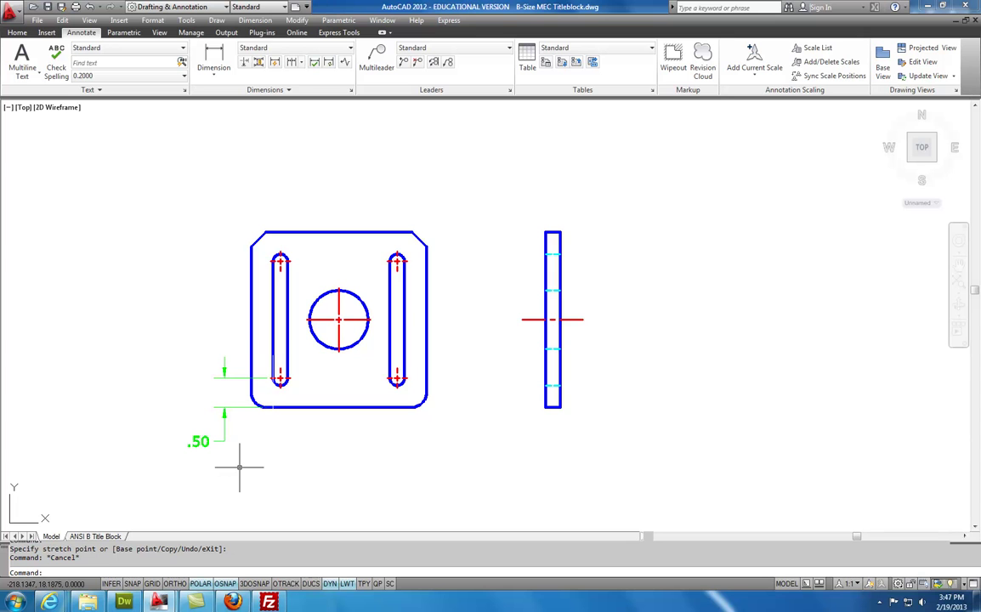
Add a 1.50 vertical dimension from the hole centre to the plate's bottom corner
click(213, 55)
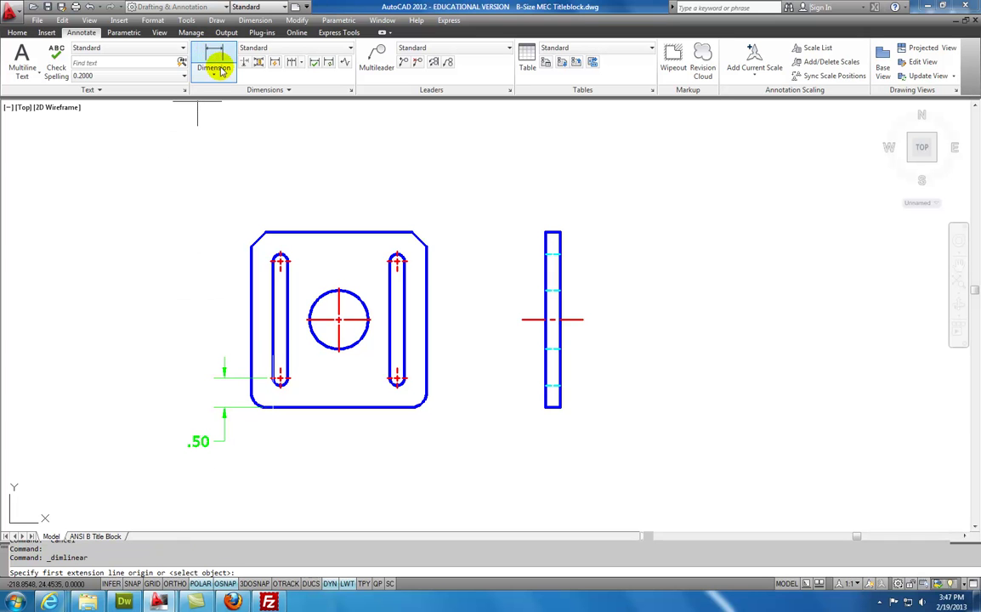
click(307, 319)
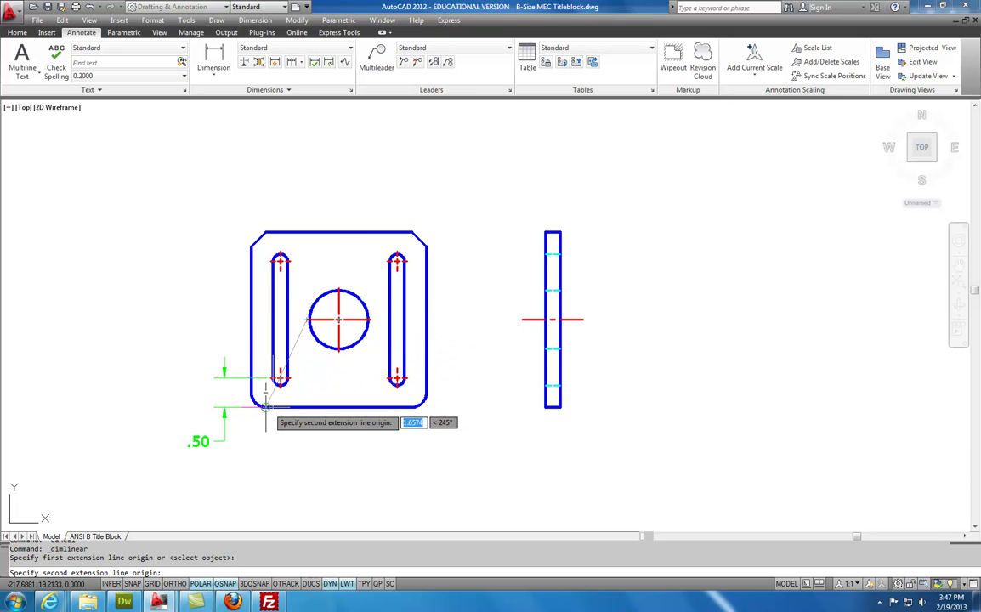
scroll(266, 406, up, 5)
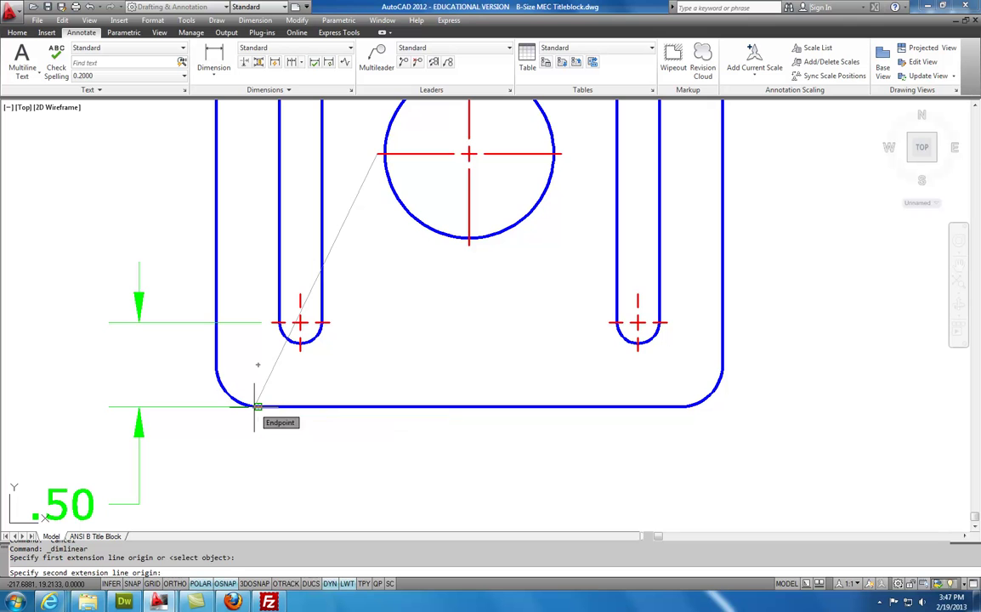
click(259, 405)
scroll(47, 311, down, 3)
middle_drag(47, 310, 163, 319)
click(146, 310)
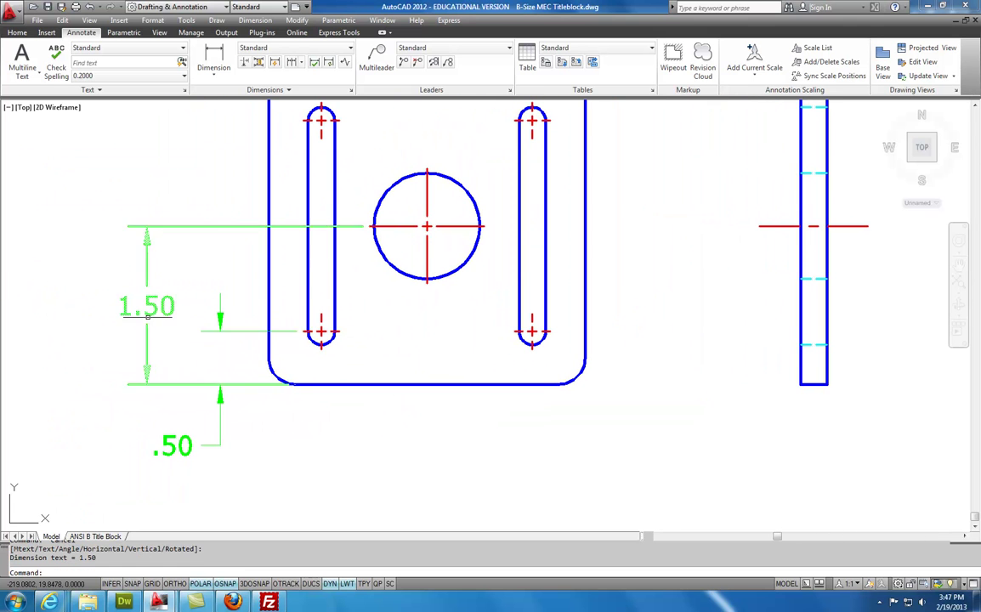
Add a 3.00 overall height dimension from the plate's top-left to bottom-left corner
click(213, 59)
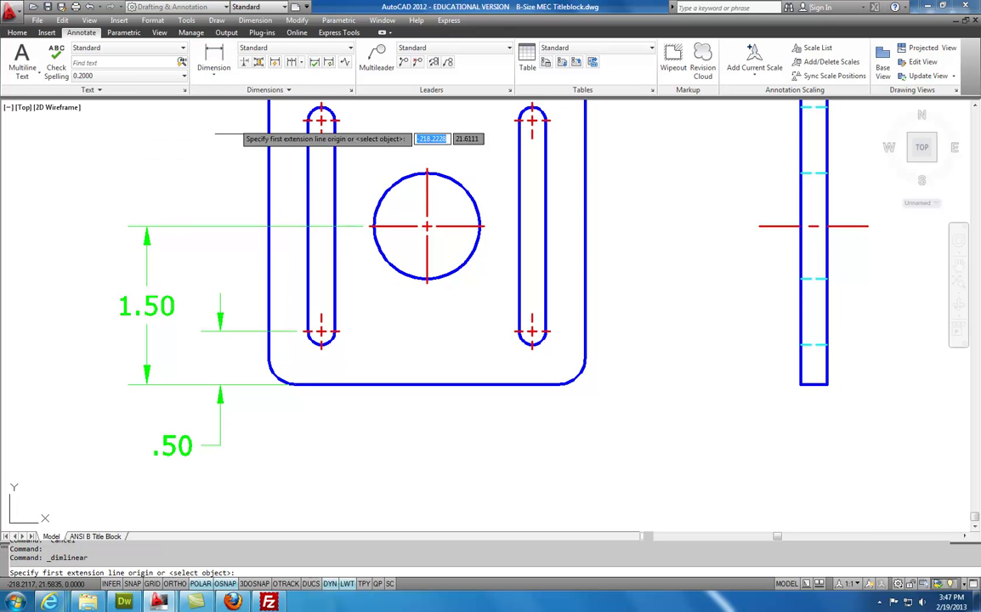
scroll(259, 185, down, 2)
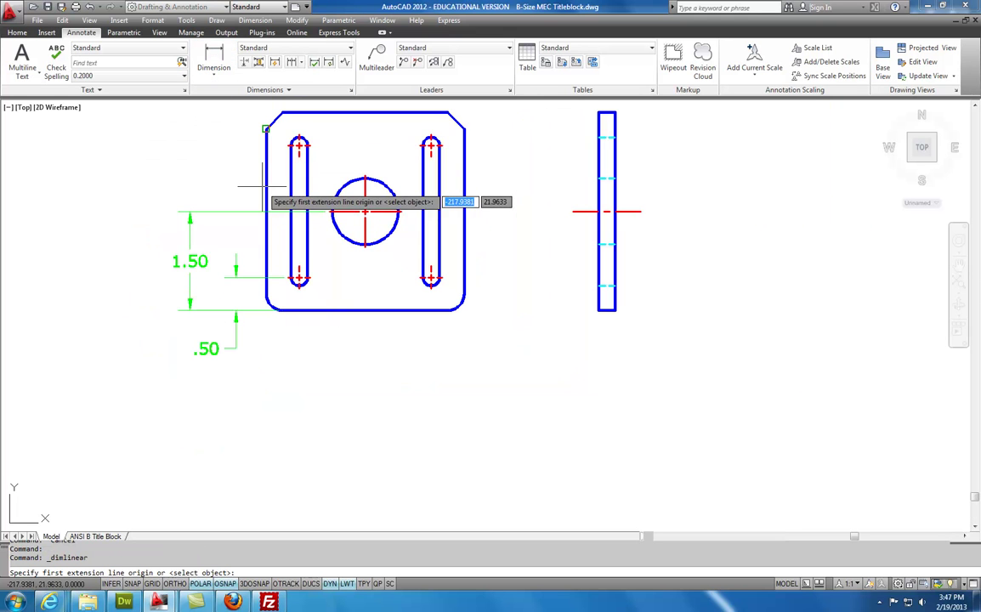
click(283, 111)
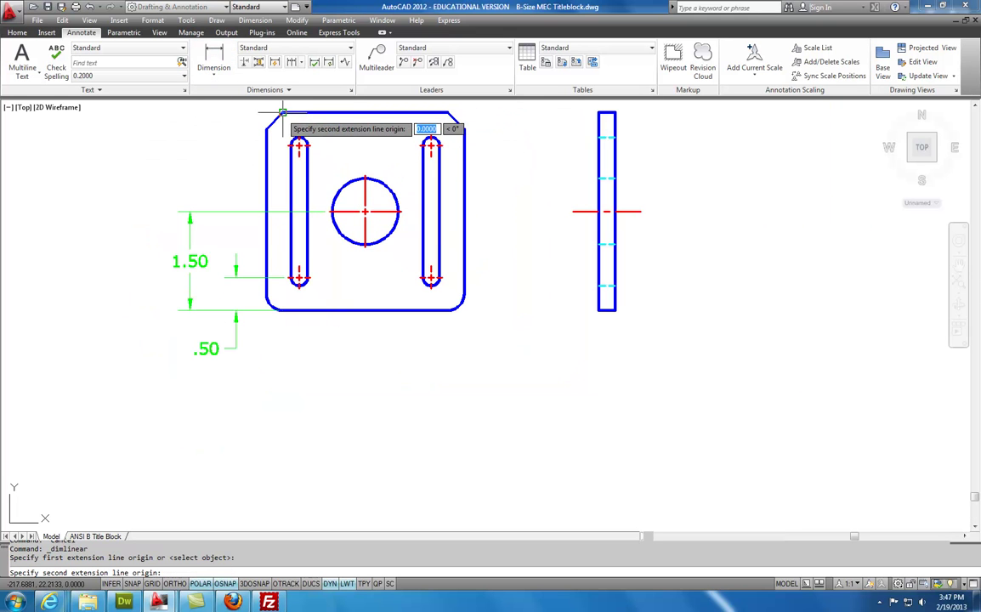
click(282, 308)
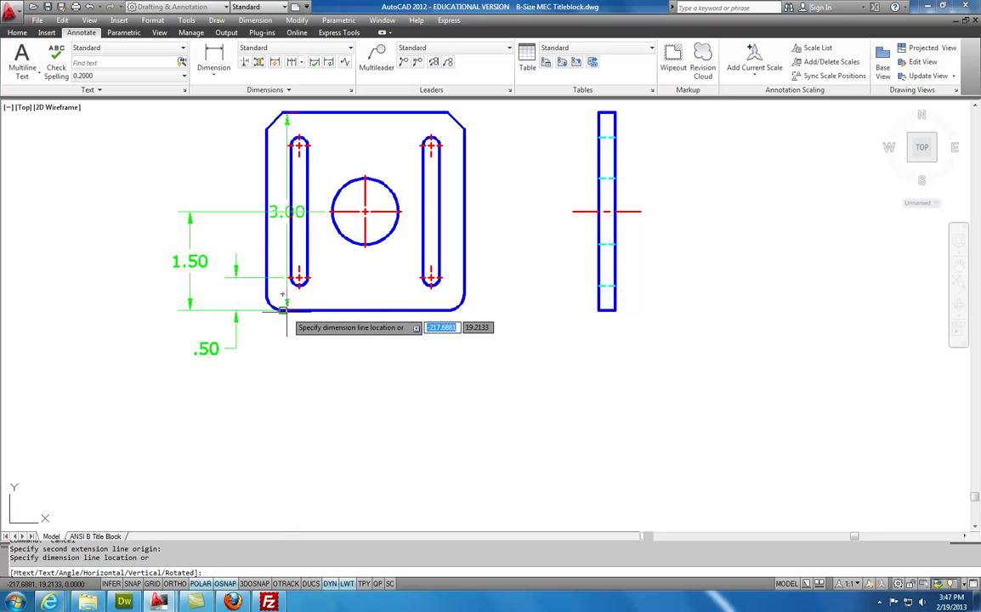
click(132, 241)
middle_drag(331, 398, 319, 482)
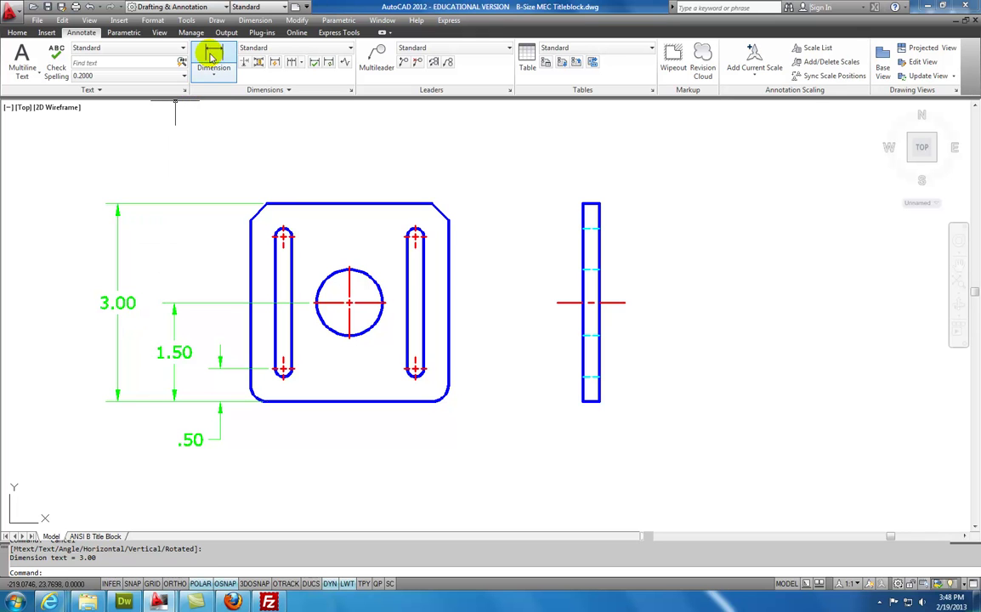
Add a 1.50 horizontal dimension from the plate's top-left corner to the hole centre, above the plate
click(213, 61)
click(250, 219)
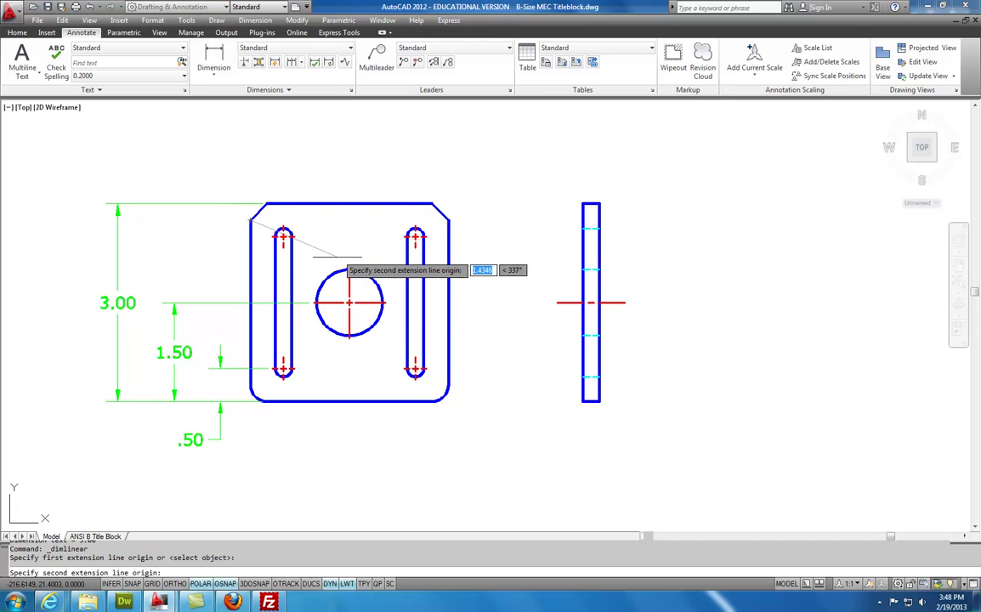
click(348, 267)
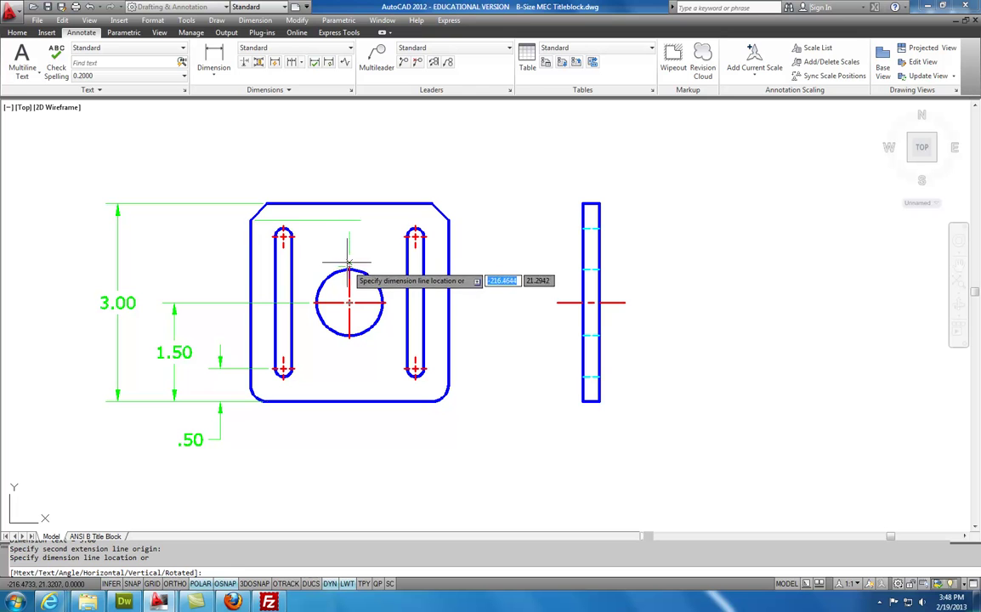
click(292, 131)
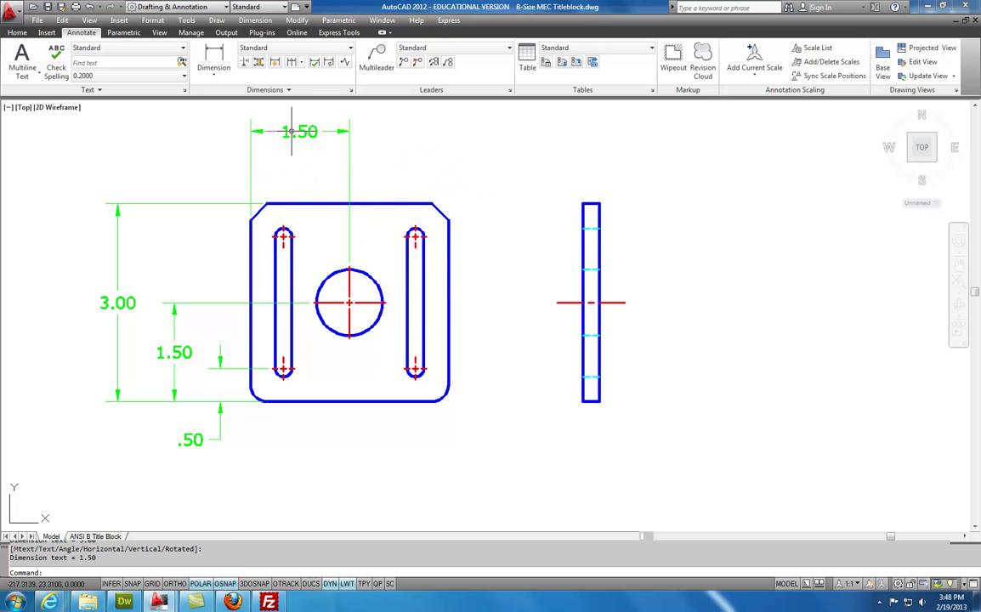
Add a 45° angular dimension on the top-left chamfer and its adjoining edge
click(218, 80)
click(227, 142)
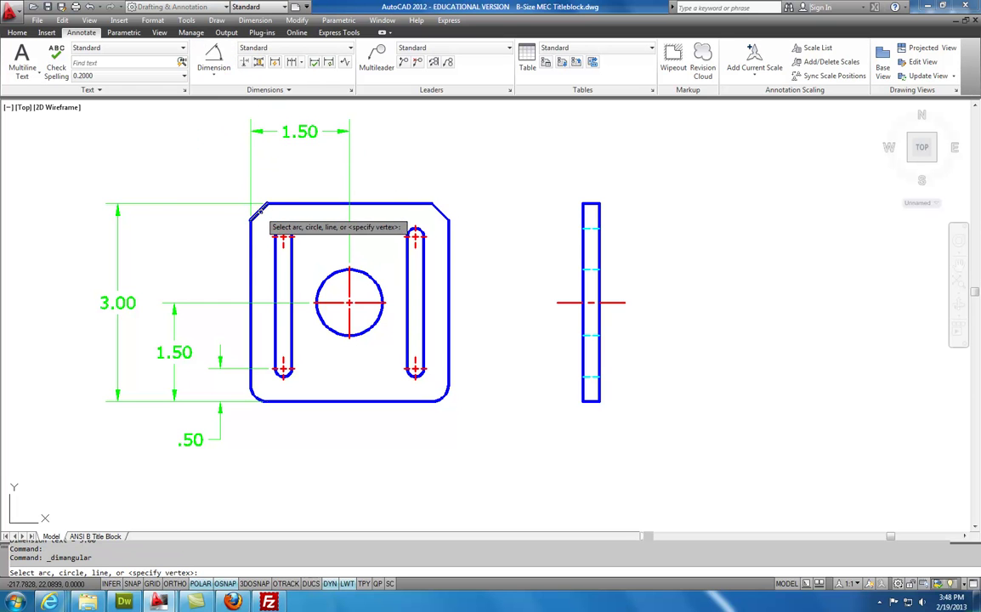
click(260, 210)
click(250, 238)
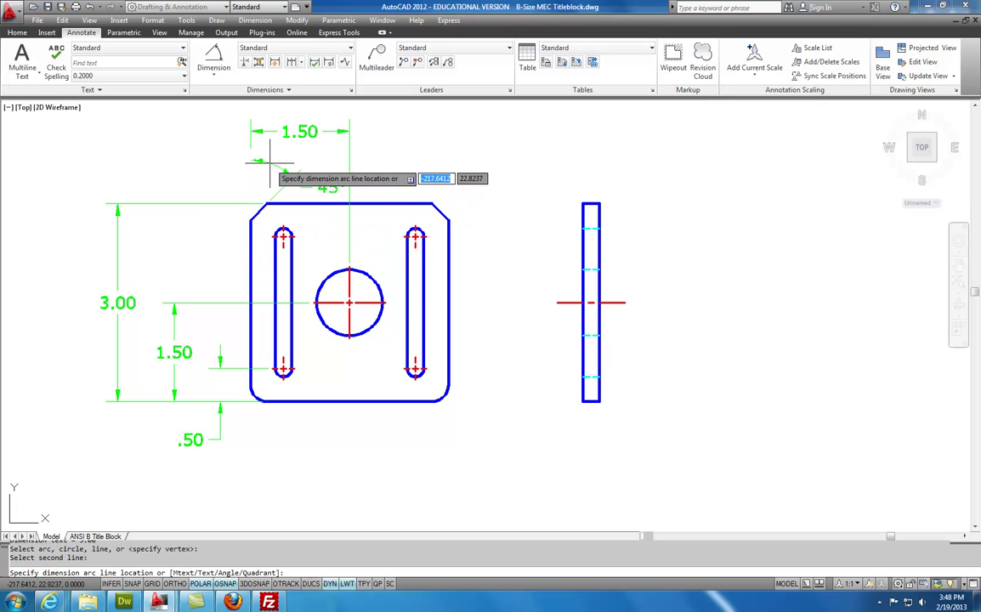
click(337, 187)
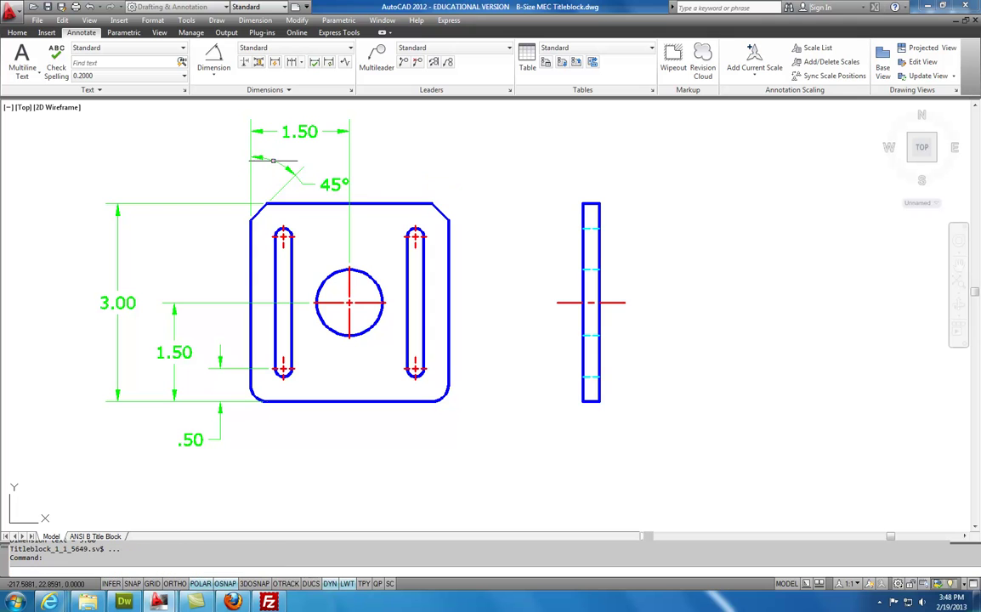
Reposition the 45° dimension text with grips, turning object snap off
click(336, 186)
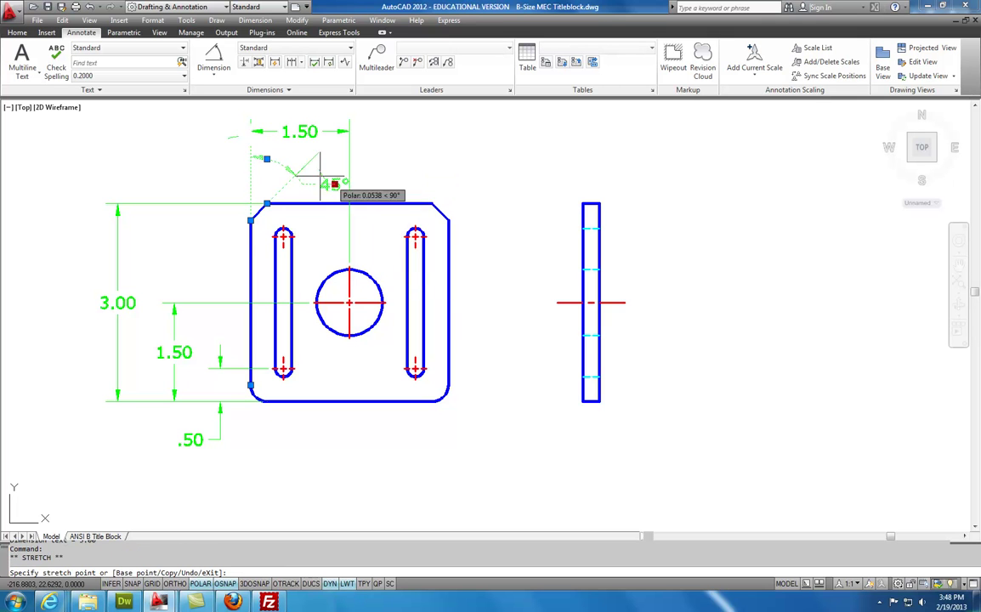
click(329, 183)
key(Down)
click(286, 168)
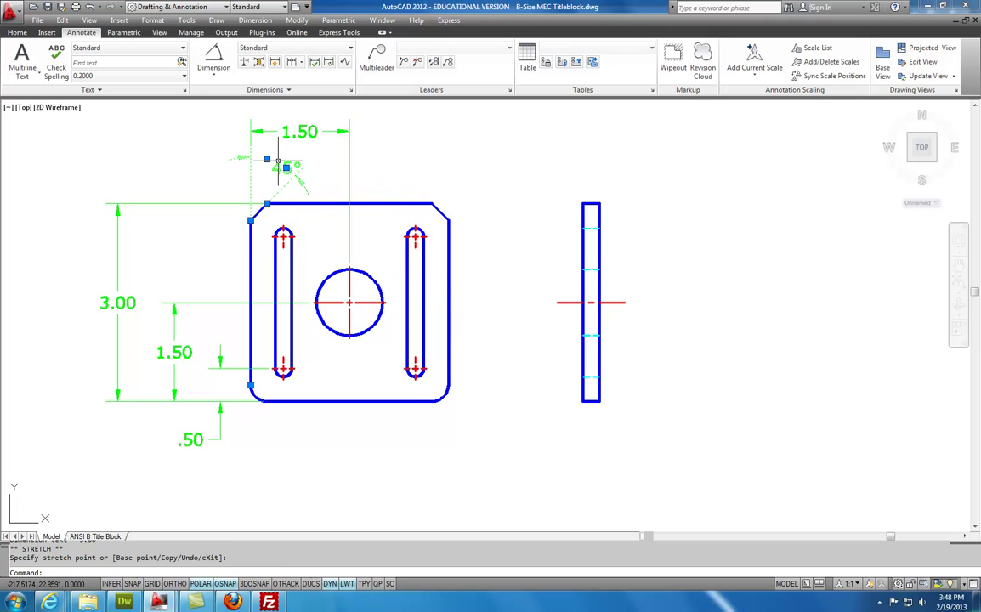
click(288, 168)
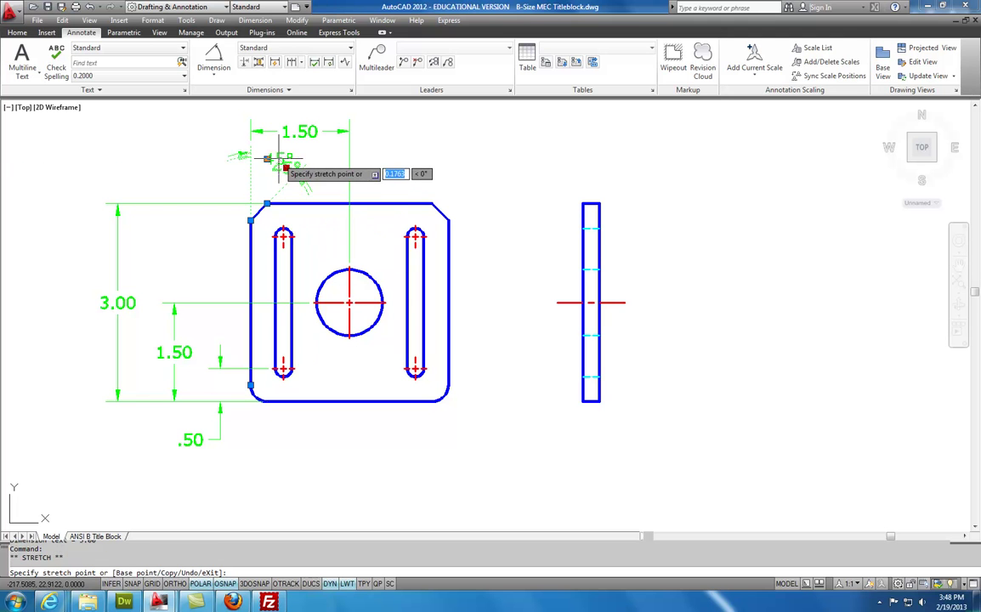
click(293, 167)
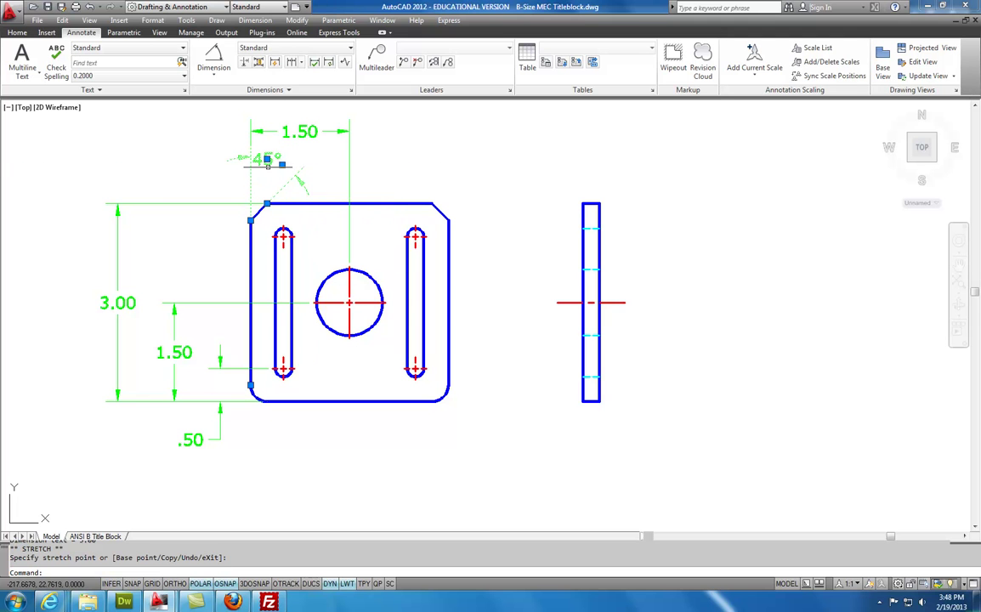
click(225, 583)
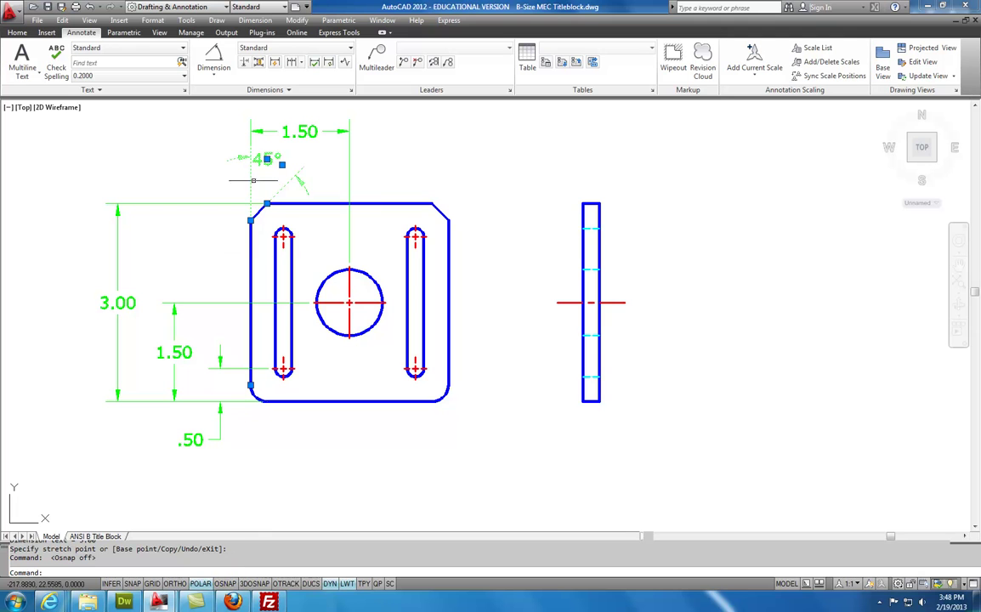
click(266, 158)
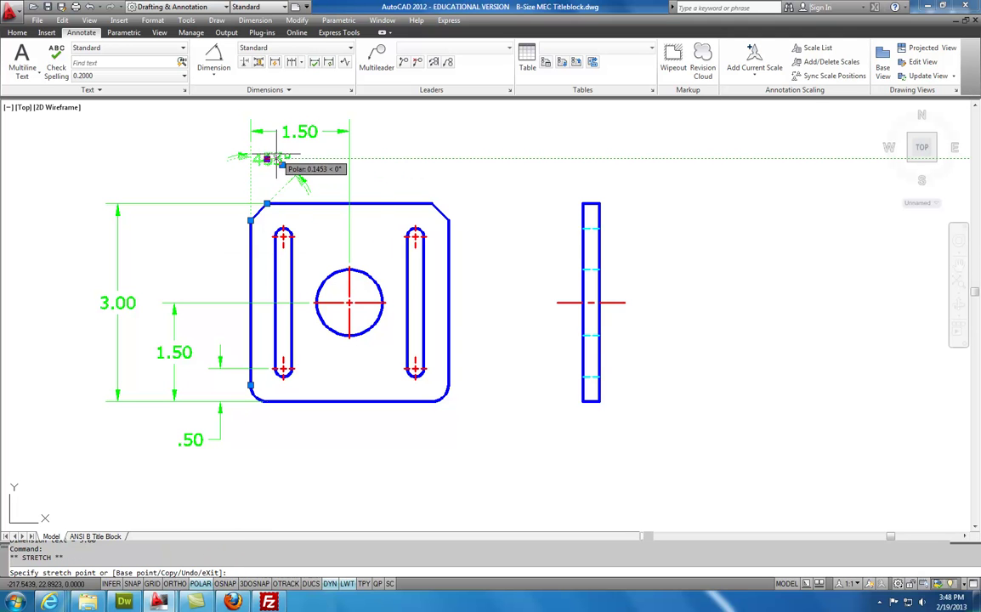
key(Escape)
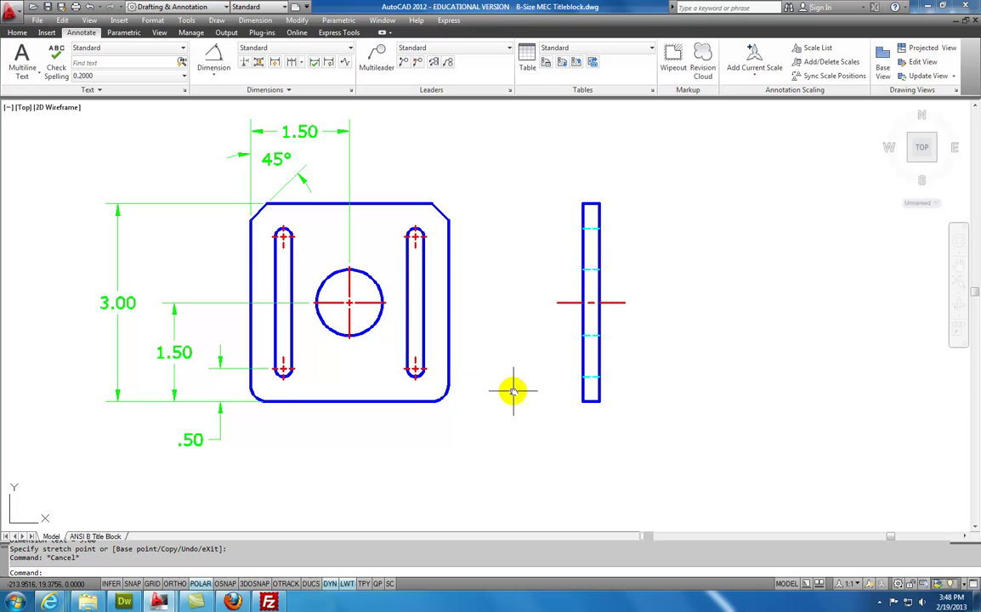
Add radius dimensions R.25 on the lower-right fillet and R.13 on the right slot's top arc
middle_drag(512, 390, 506, 395)
click(213, 75)
click(224, 195)
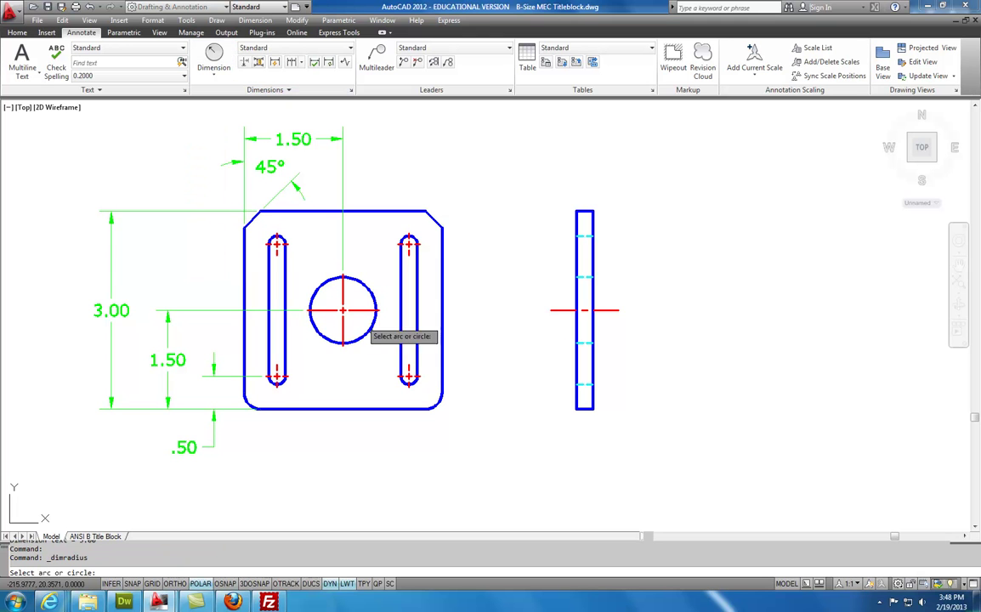
click(438, 405)
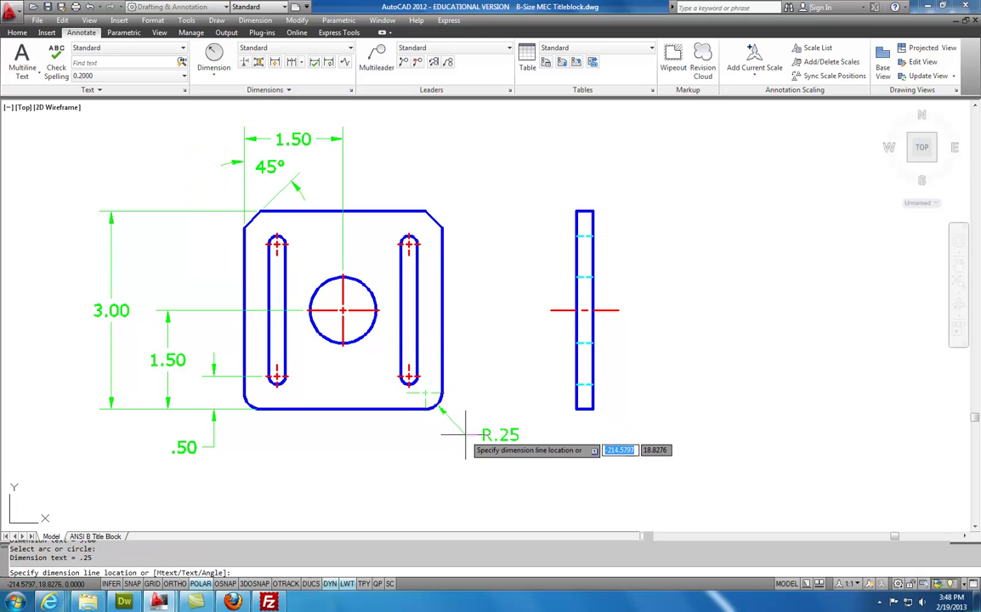
click(465, 435)
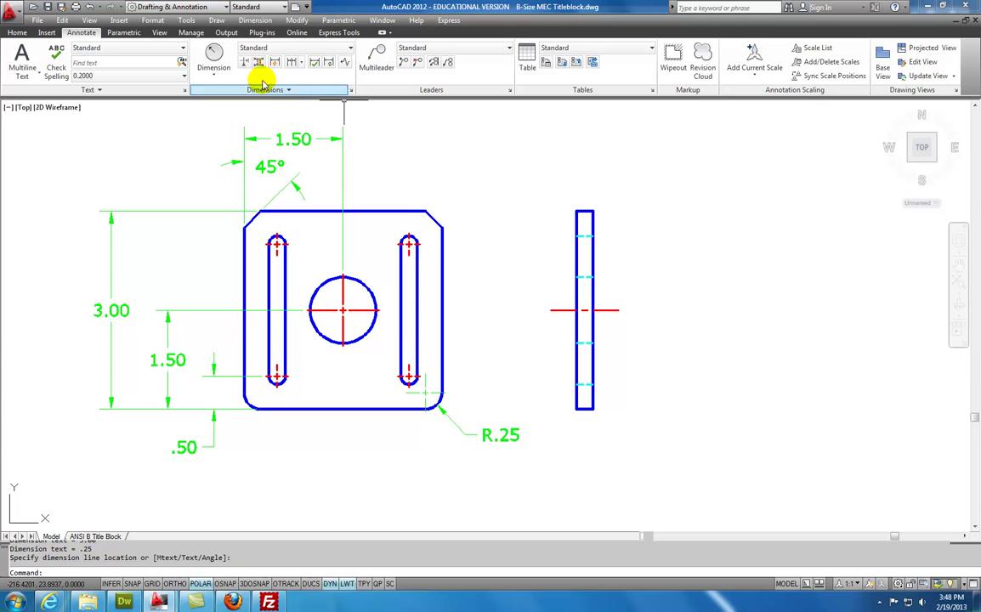
click(215, 61)
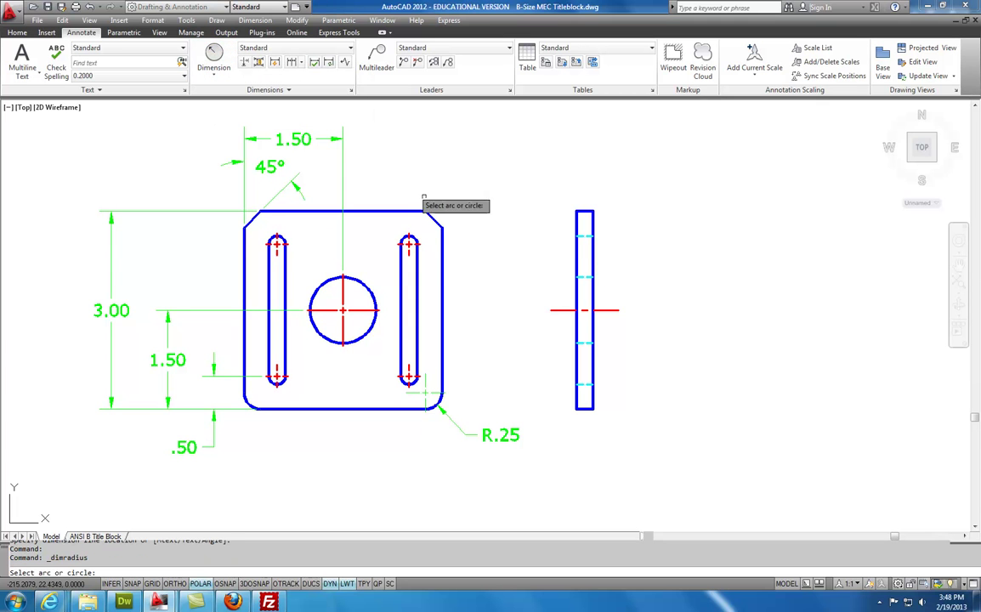
click(415, 240)
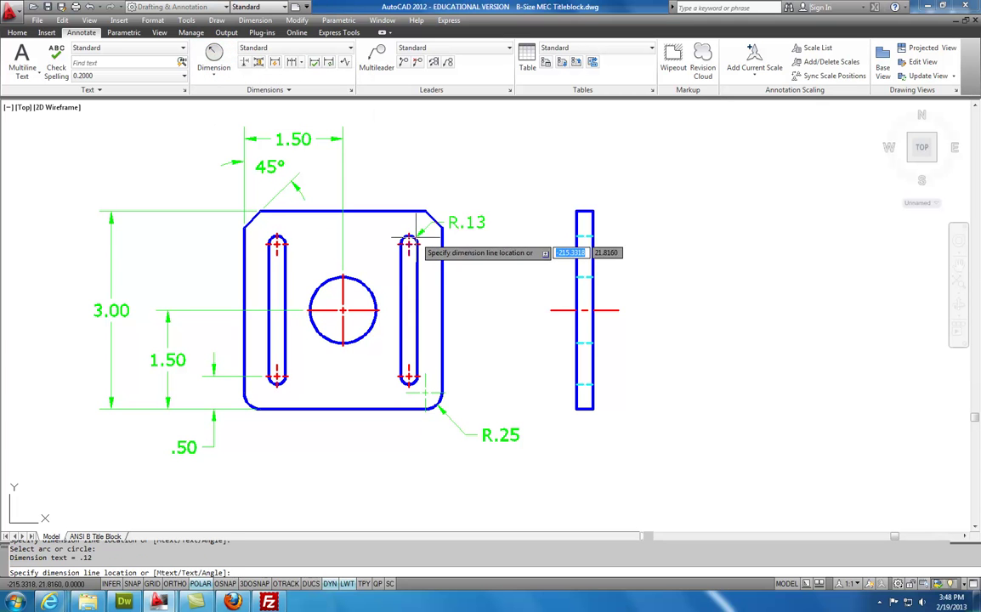
click(461, 197)
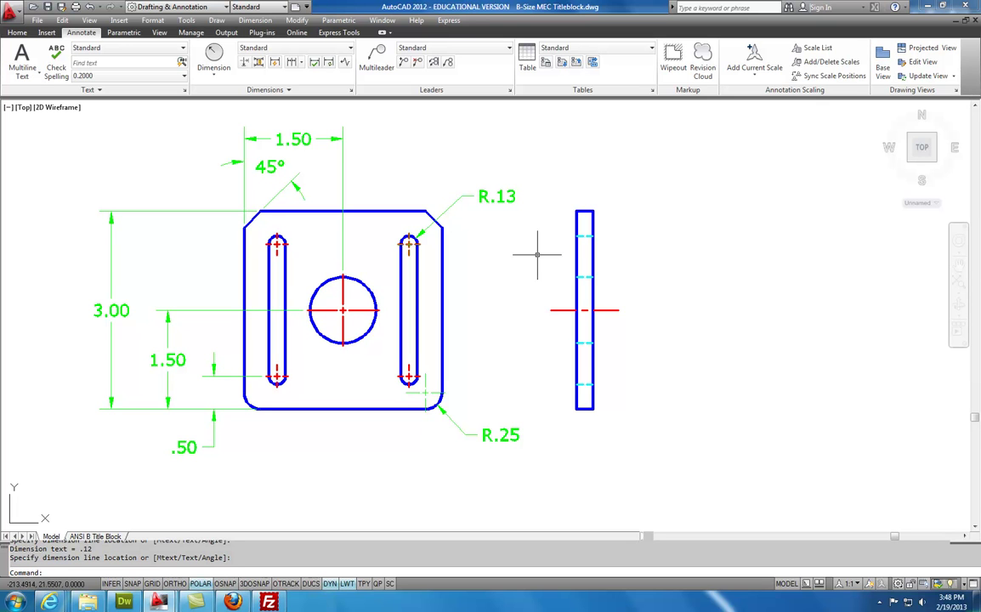
Set the slot radius dimension's precision to 0.000 so it reads R.125
click(503, 197)
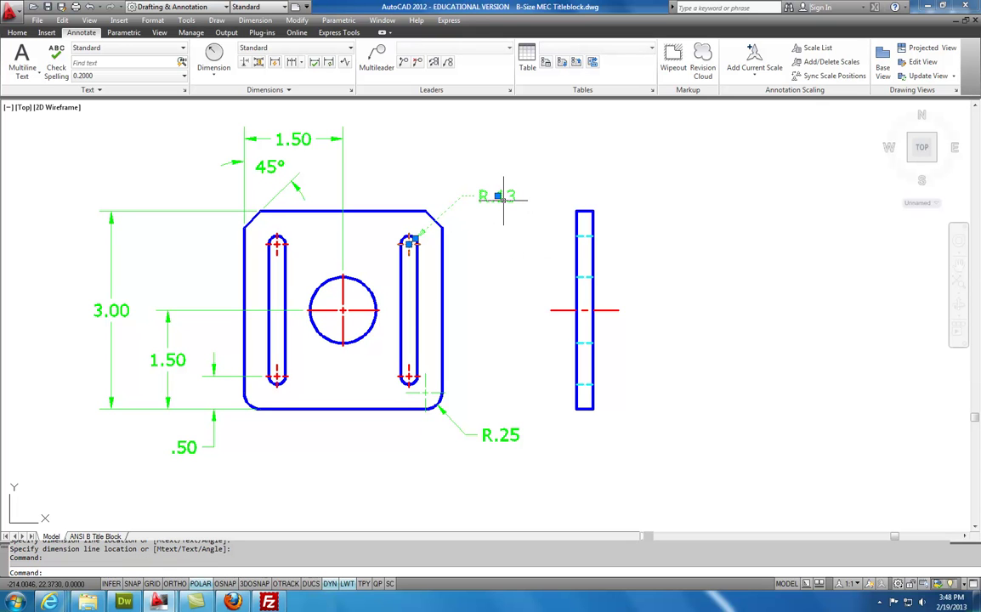
right_click(504, 198)
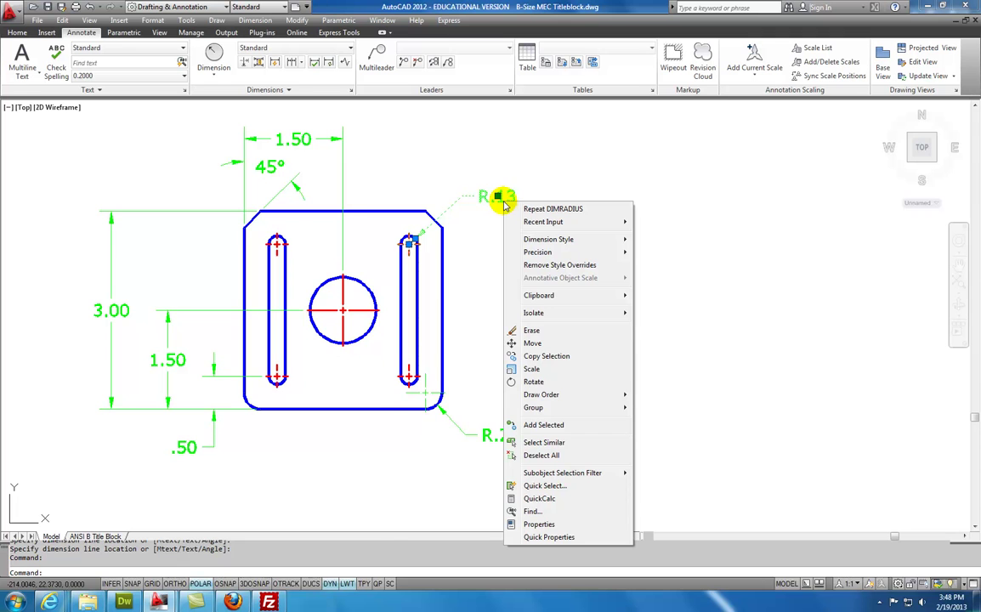
mouse_move(534, 253)
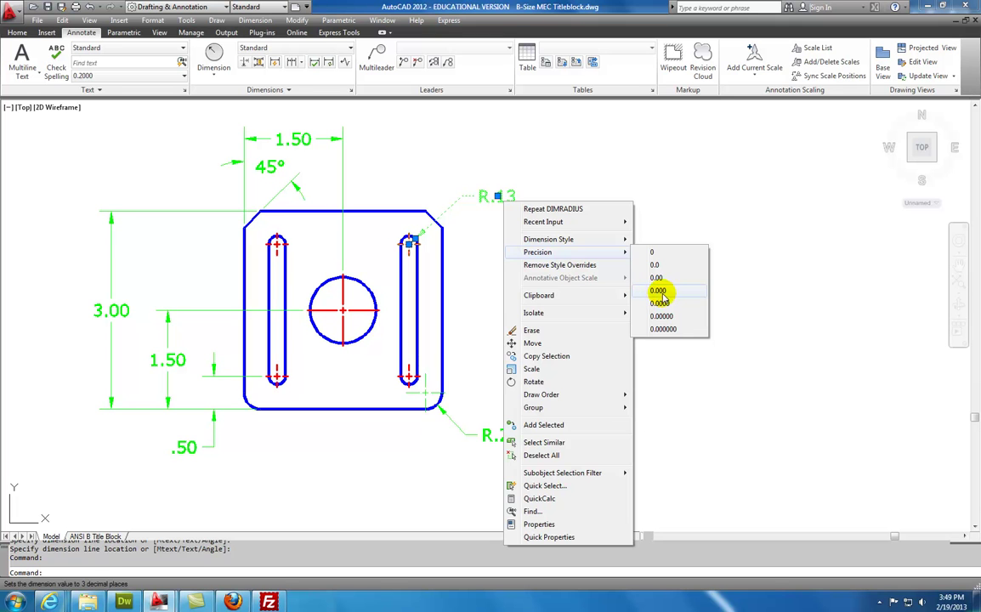
click(658, 292)
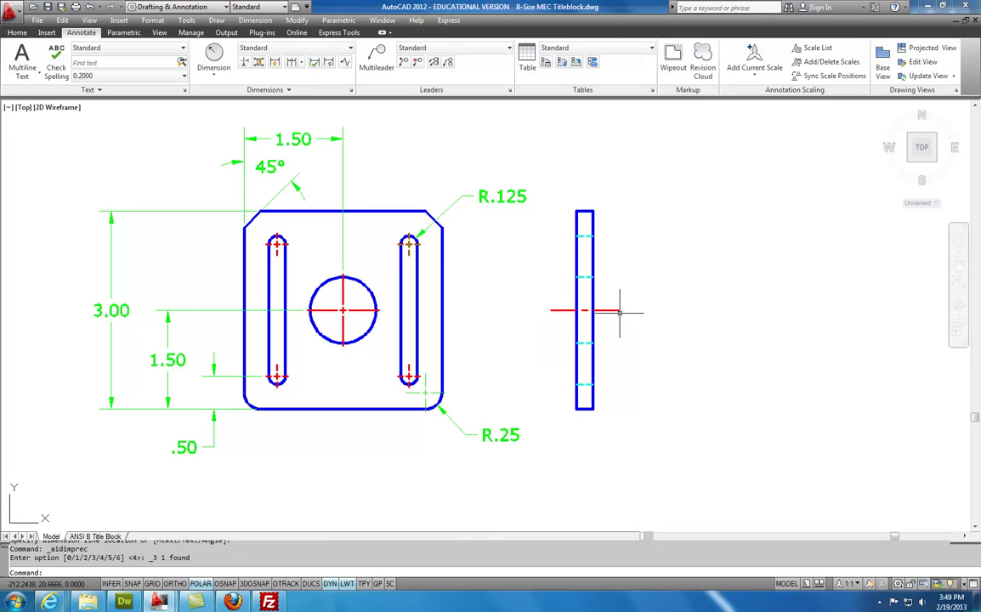
Add a .25 thickness dimension across the side view's bottom corners
click(214, 75)
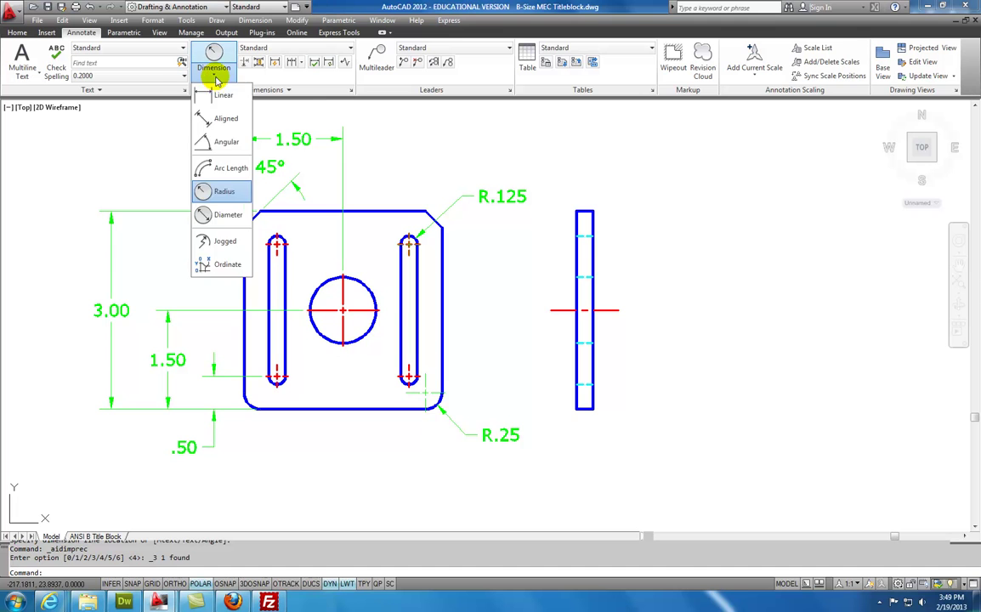
click(218, 96)
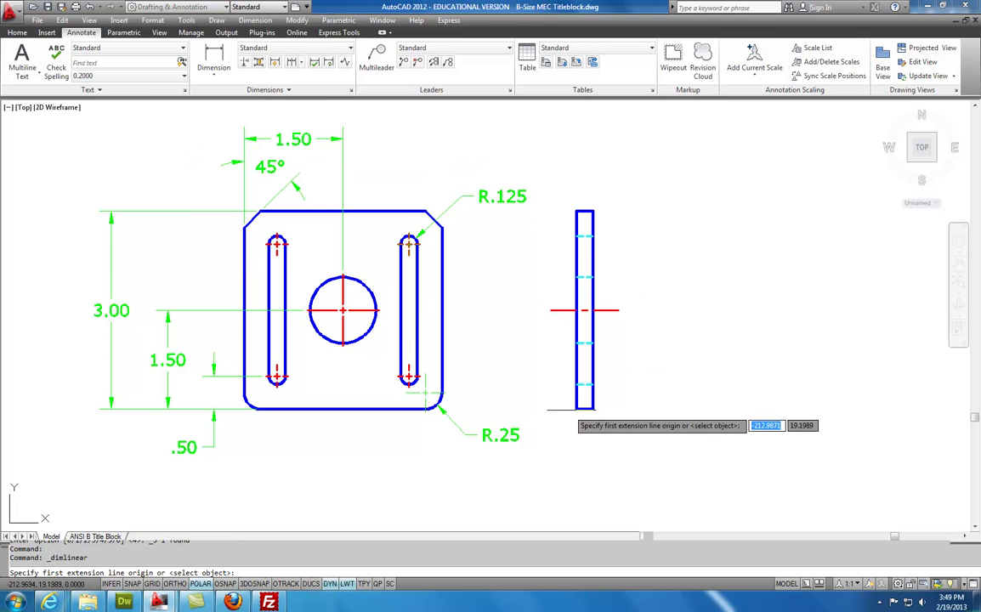
click(224, 584)
click(576, 409)
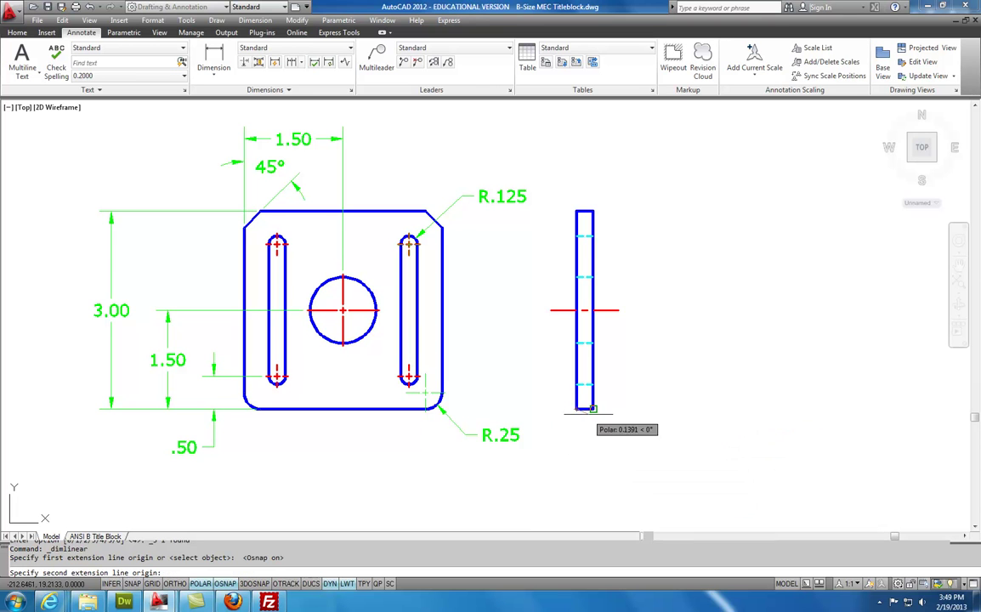
click(593, 409)
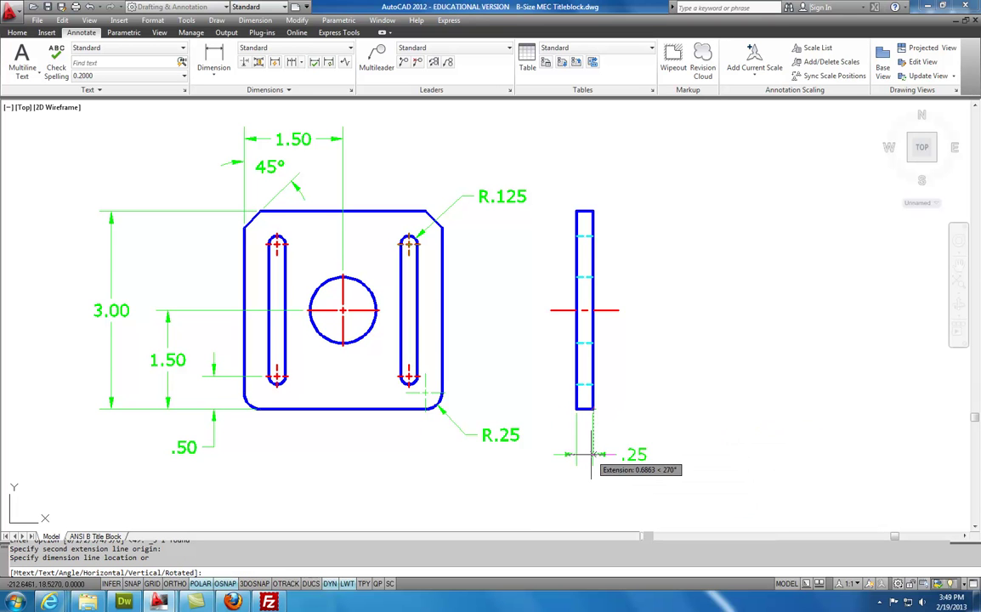
click(591, 454)
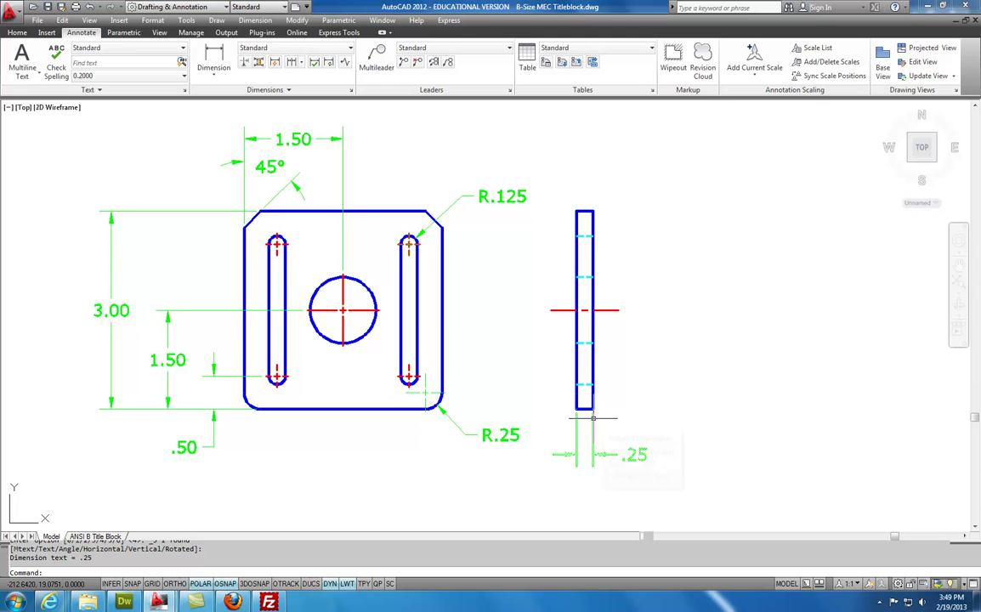
Add a Ø1.00 diameter dimension to the centre hole, placed above the plate
click(213, 71)
click(228, 216)
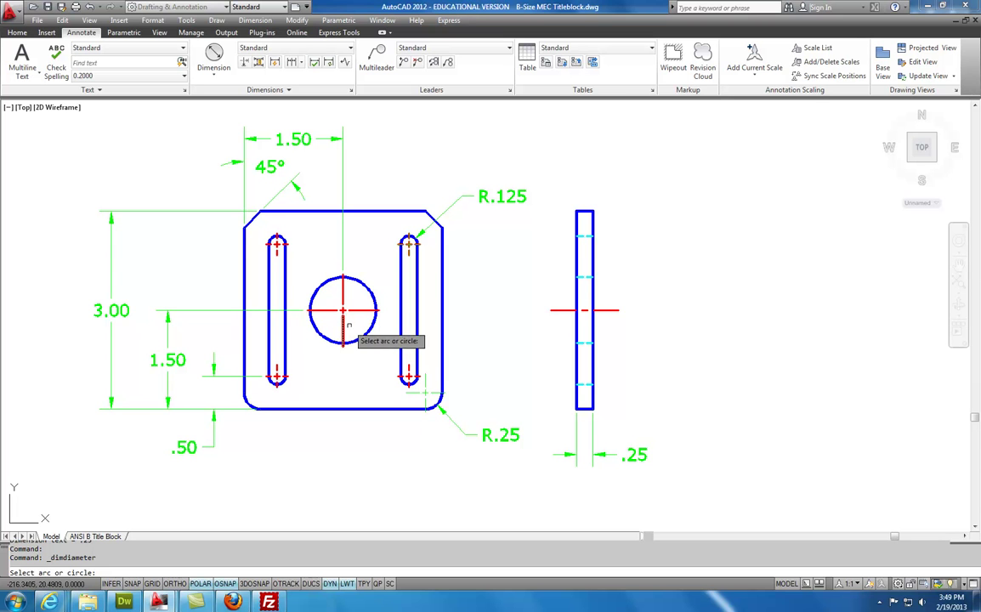
click(362, 279)
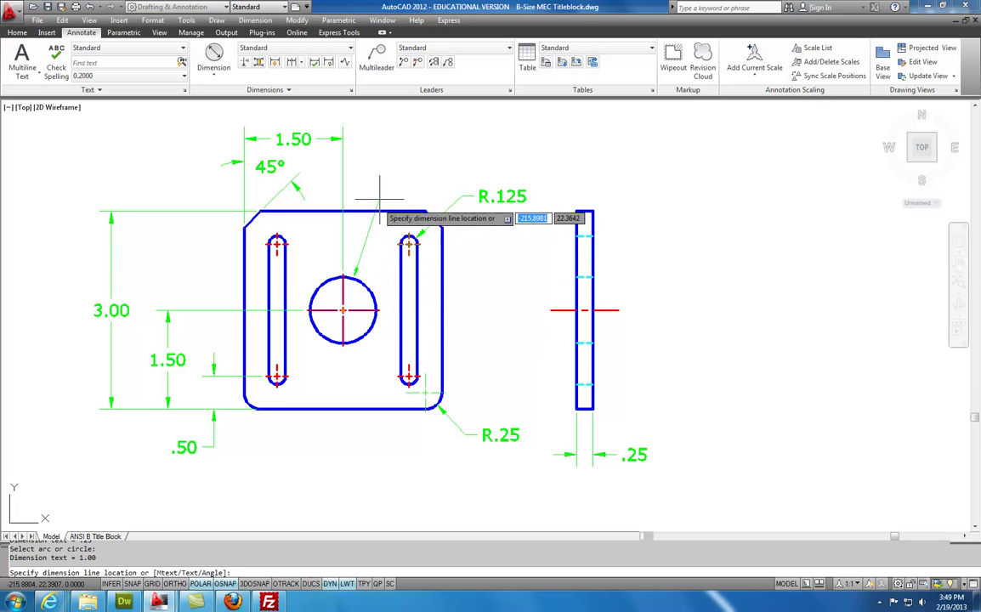
click(426, 166)
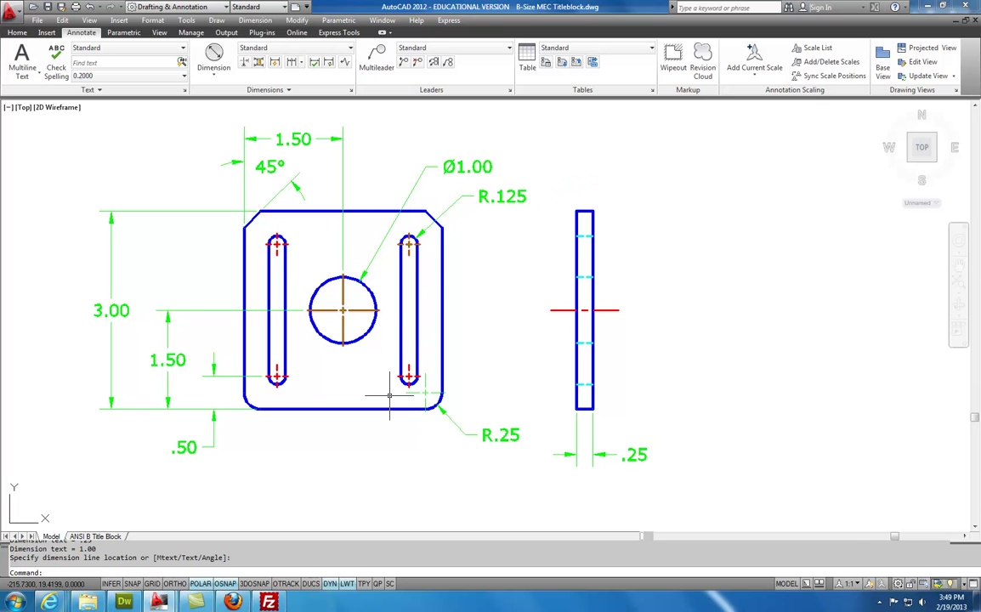
scroll(391, 381, down, 2)
middle_drag(386, 380, 385, 380)
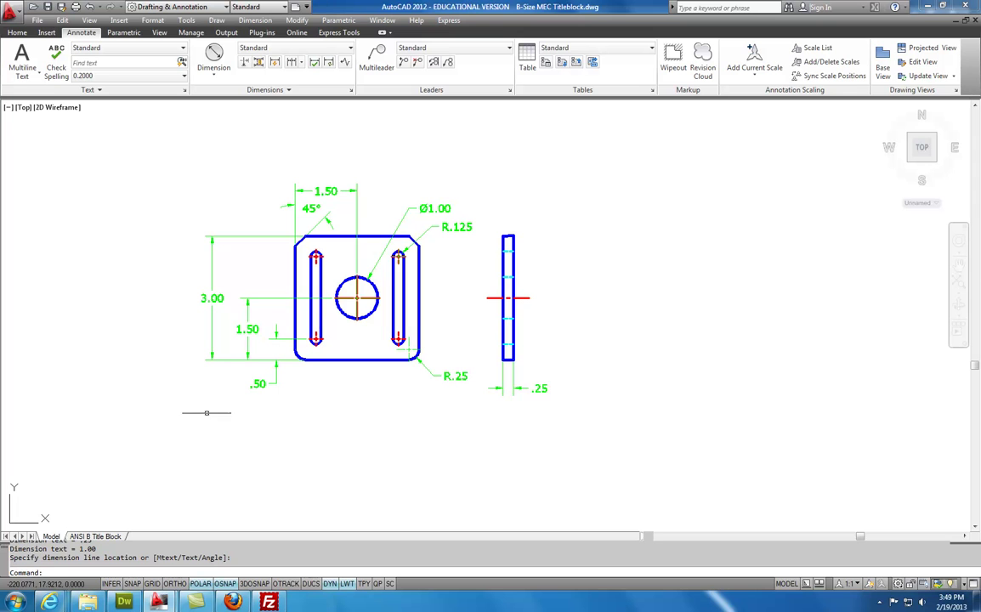
Open Save As in the current folder and begin entering a new file name
click(38, 22)
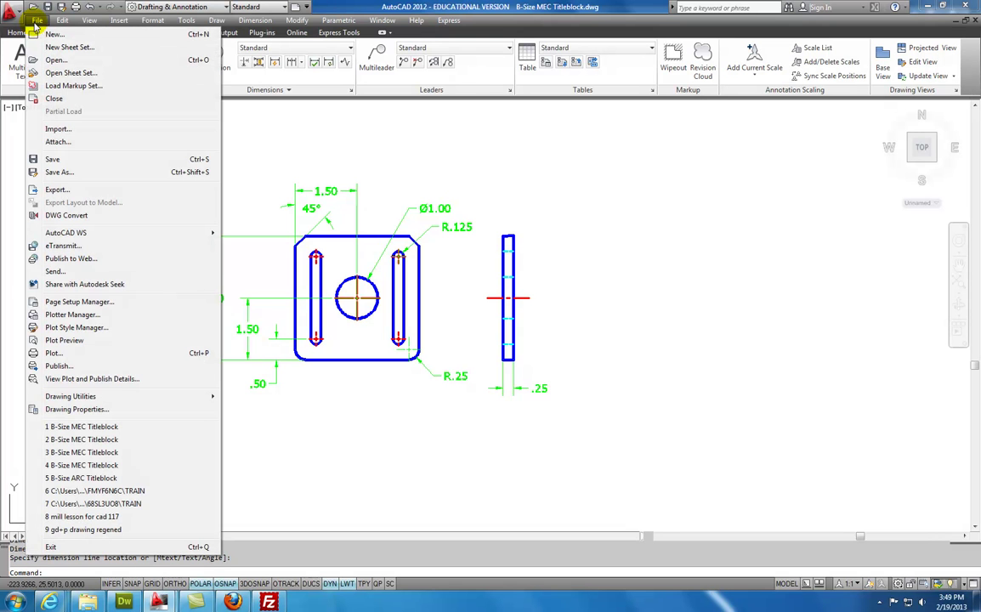
click(56, 173)
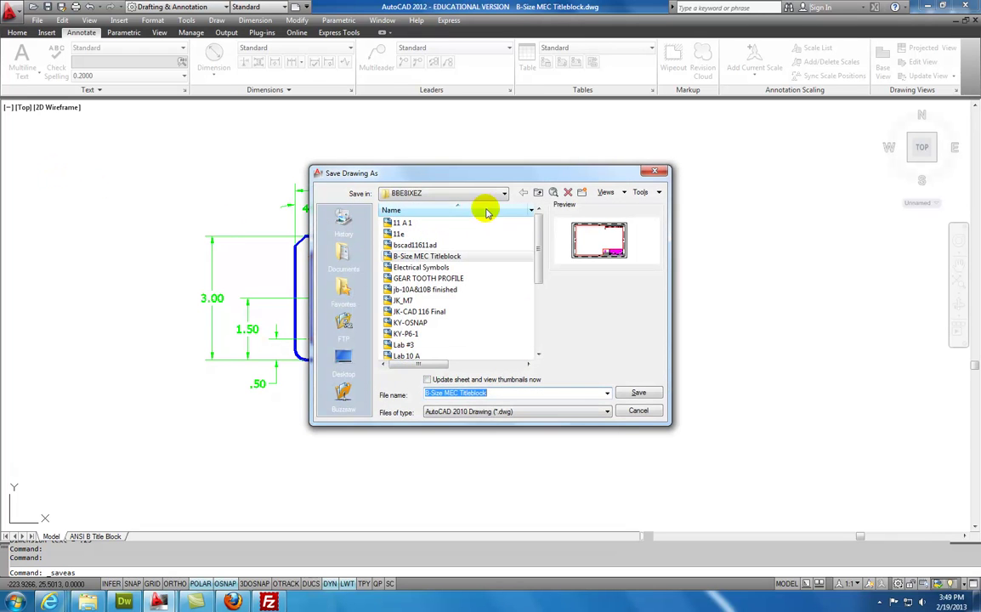
click(503, 195)
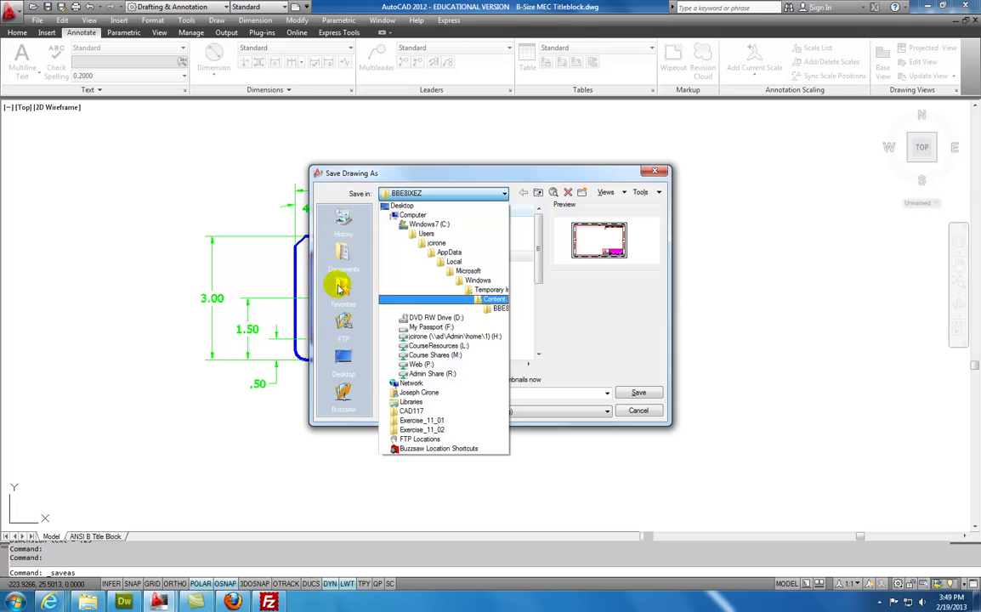
click(345, 363)
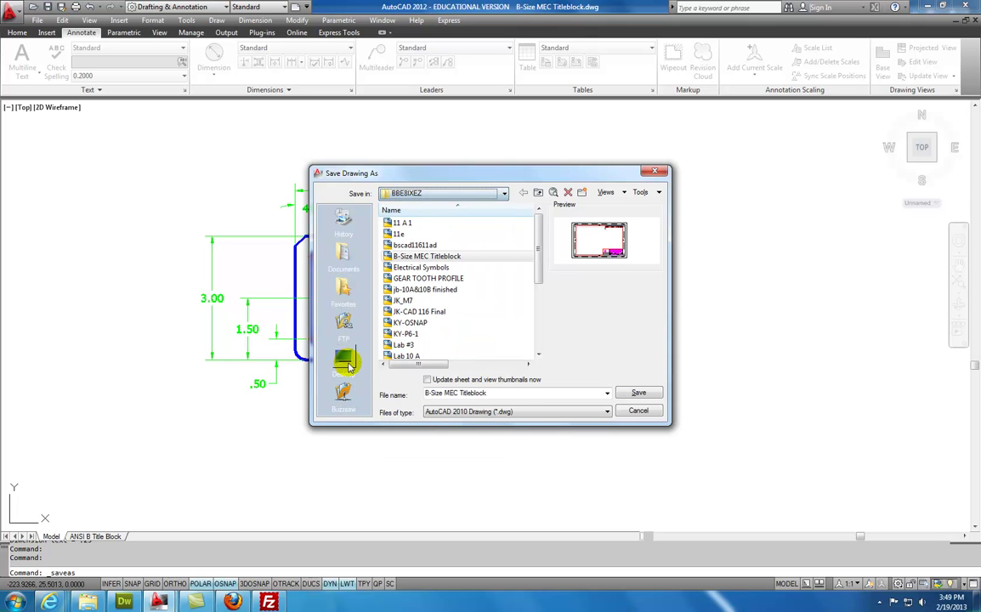
click(462, 394)
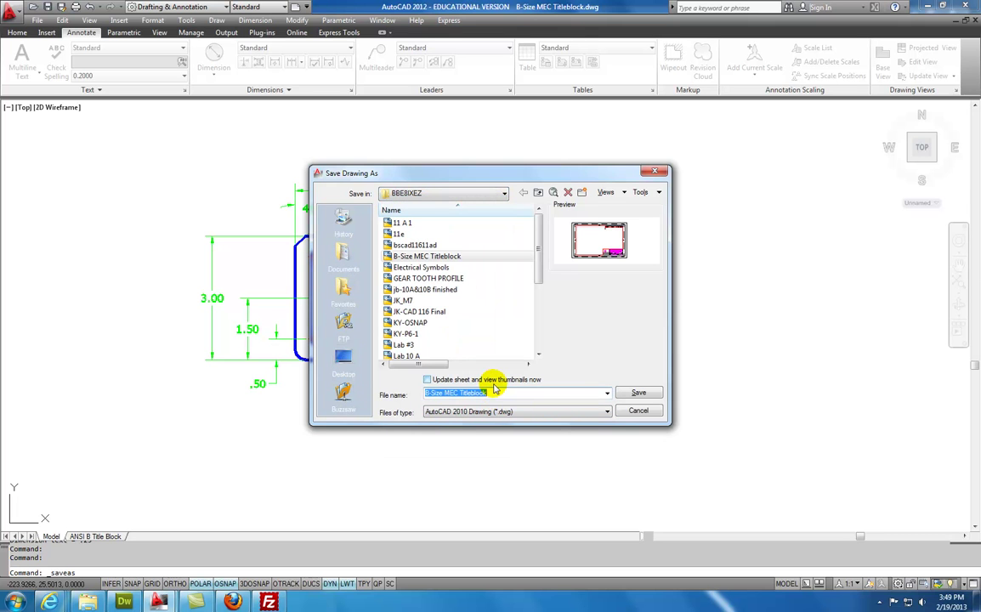
text(JC)
text(JC-)
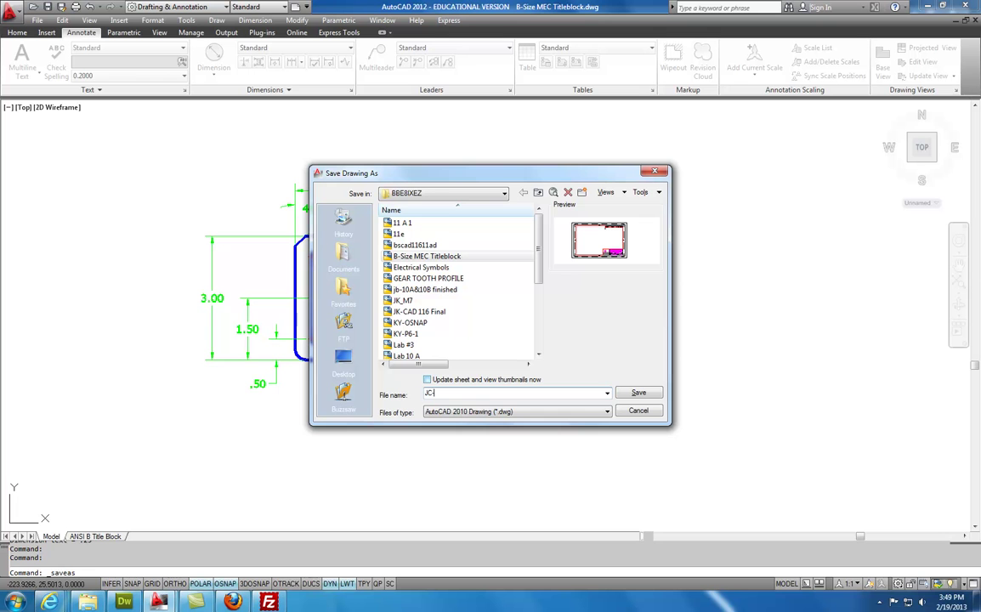
Check the course's file naming instructions, then save the drawing as JC-Exercise 2-1
mouse_move(49, 600)
mouse_move(314, 559)
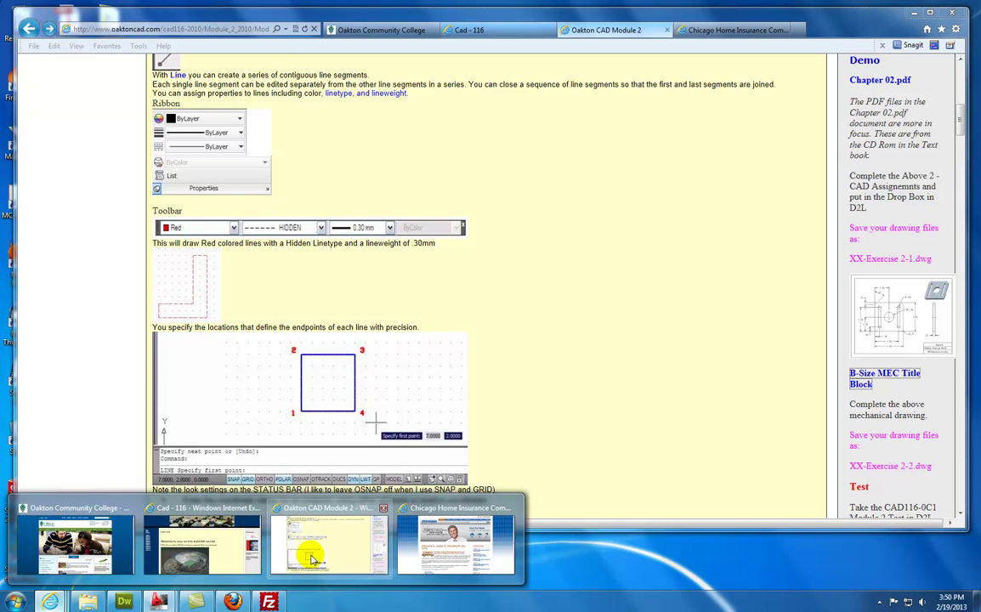
click(313, 557)
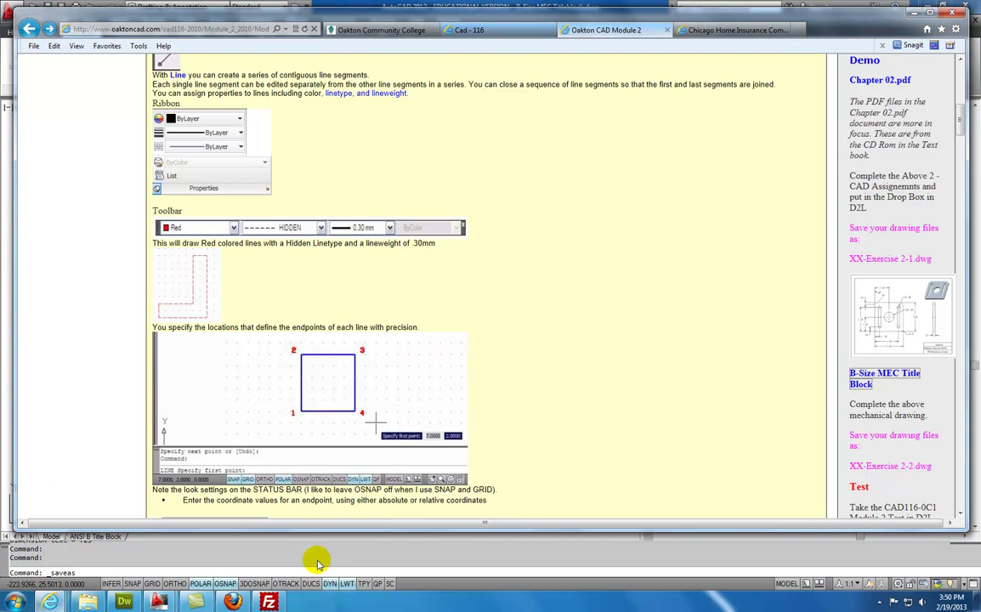
mouse_move(158, 602)
click(216, 551)
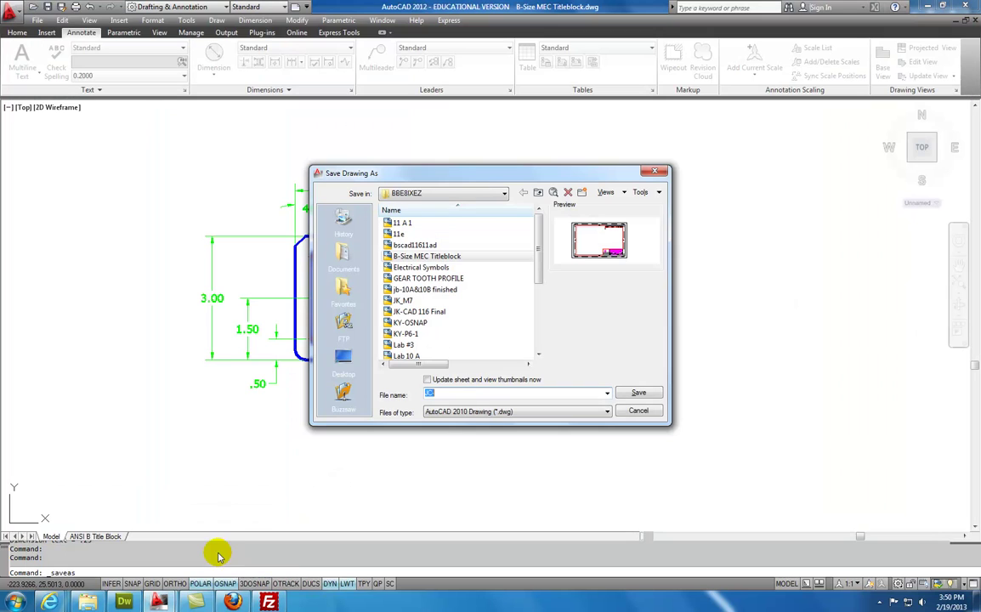
click(449, 392)
text(JC-Exercise 2-1)
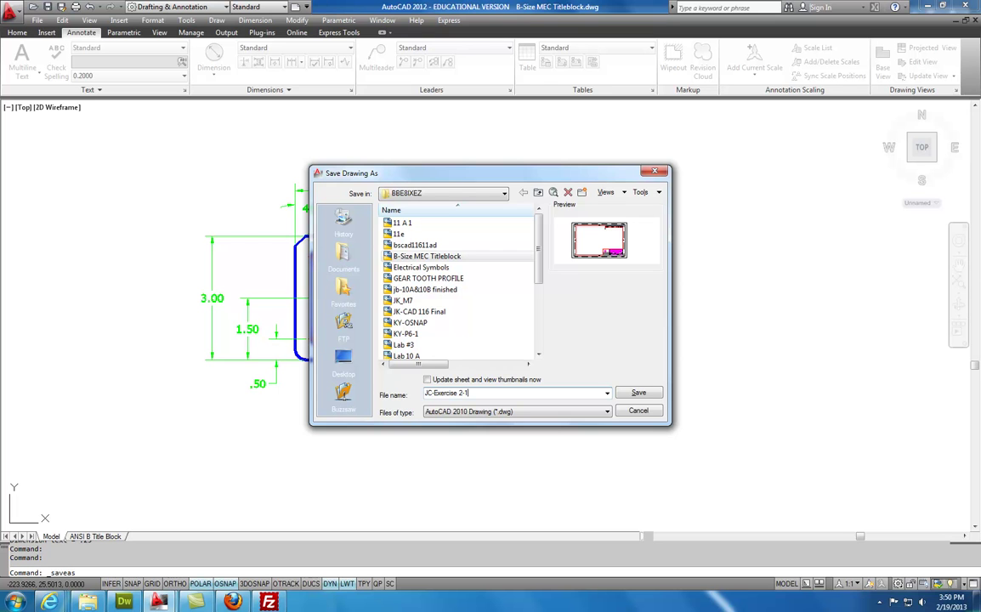
click(637, 395)
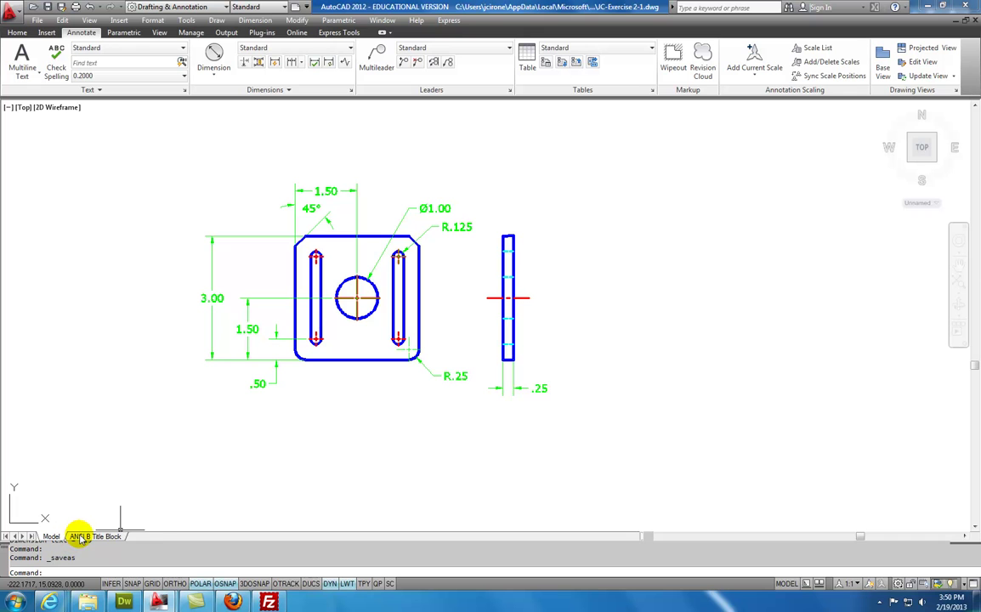
In the ANSI B Title Block layout, centre the plate views and lock the viewport at 1:1
mouse_move(78, 533)
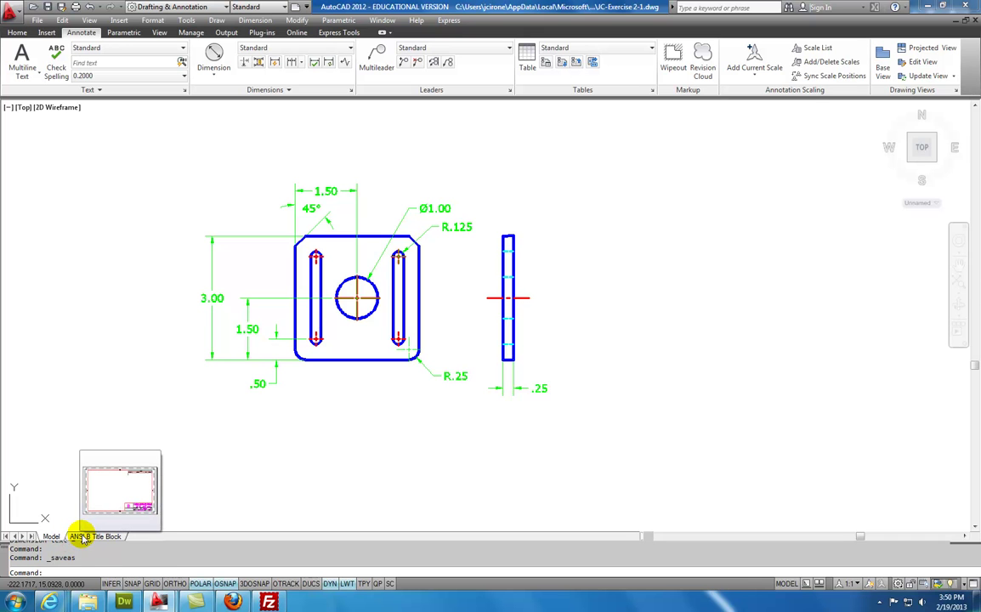
click(83, 536)
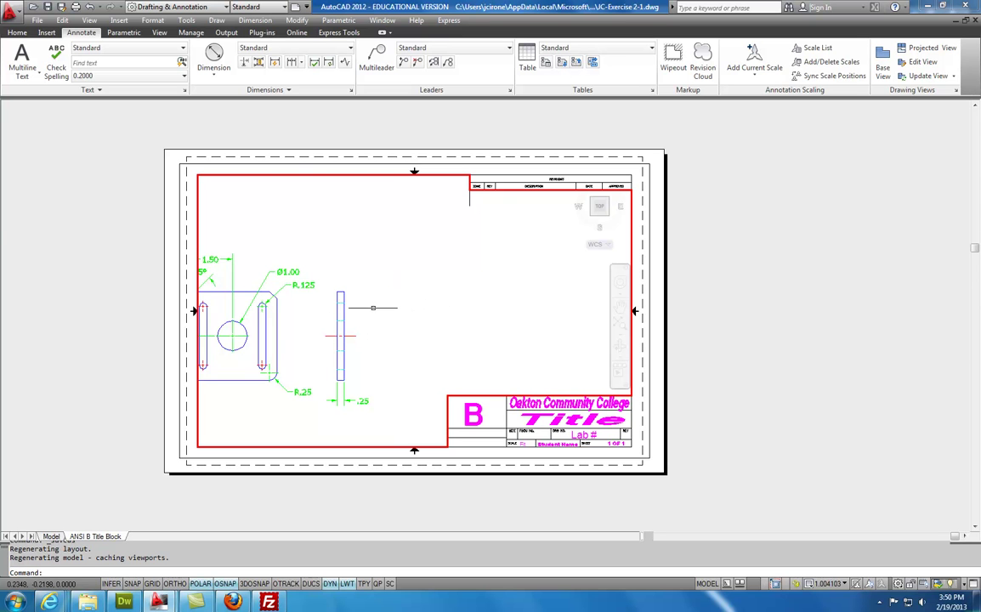
middle_drag(372, 319, 486, 284)
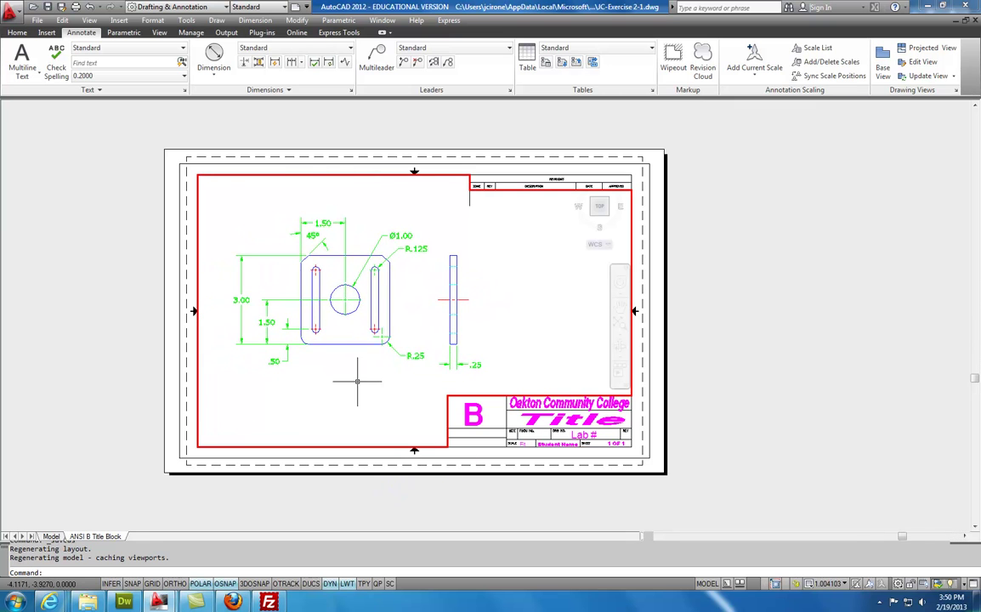
middle_drag(362, 350, 377, 346)
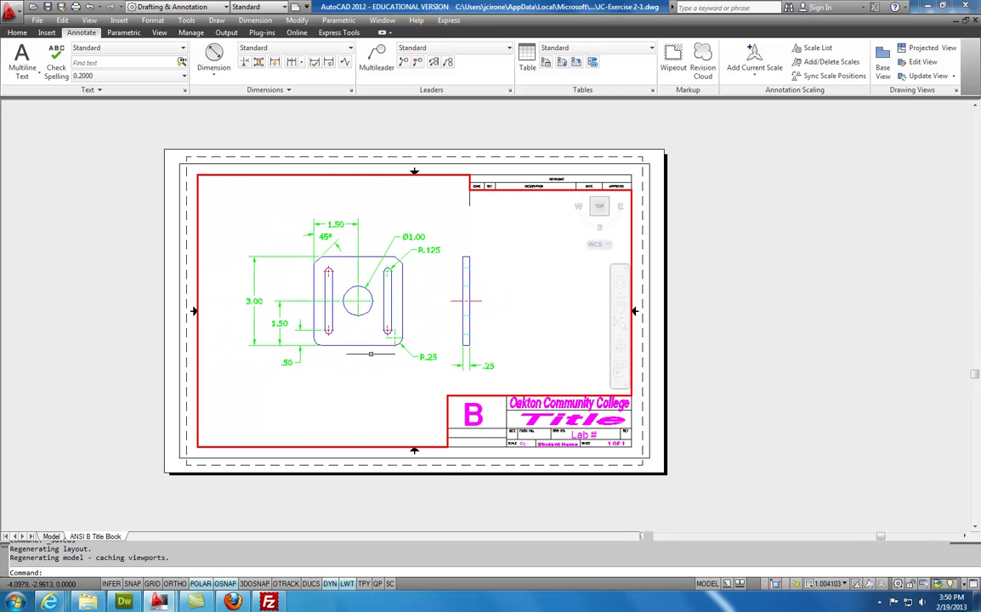
click(830, 584)
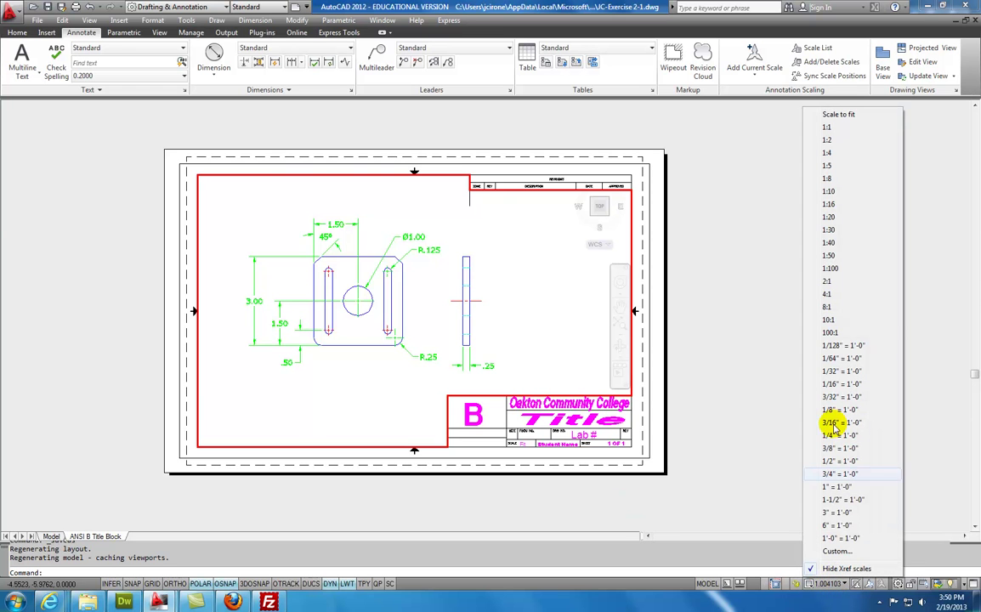
click(826, 129)
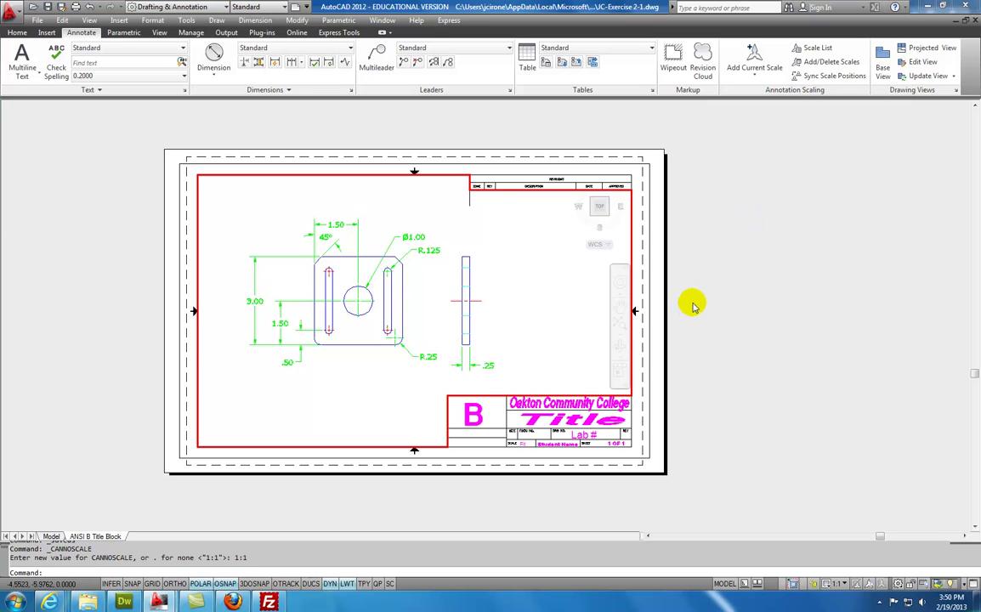
click(814, 584)
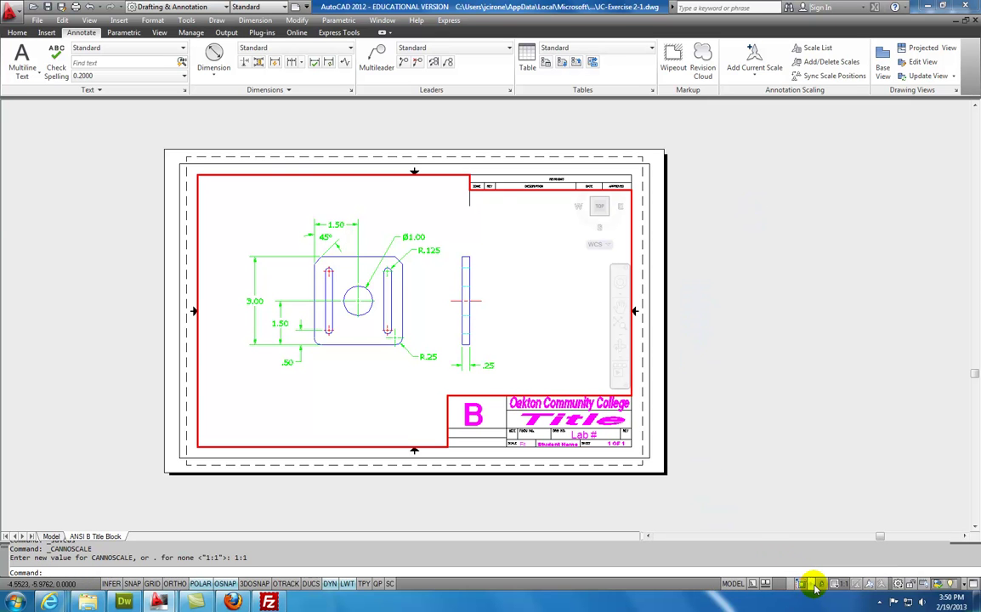
double_click(621, 420)
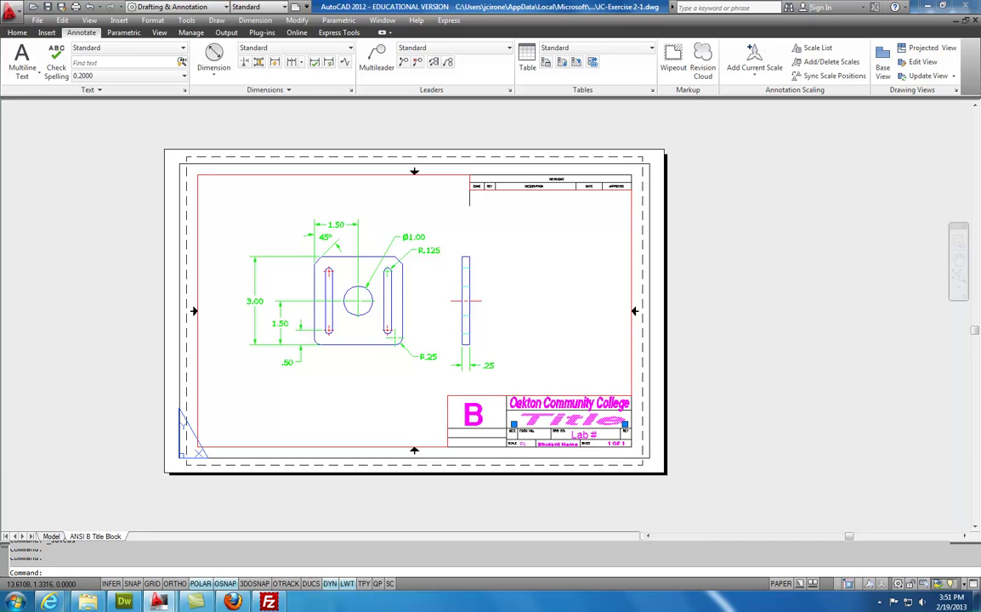
Set the title block's title text to 'Lesson 2'
double_click(579, 418)
text(Lesson 2)
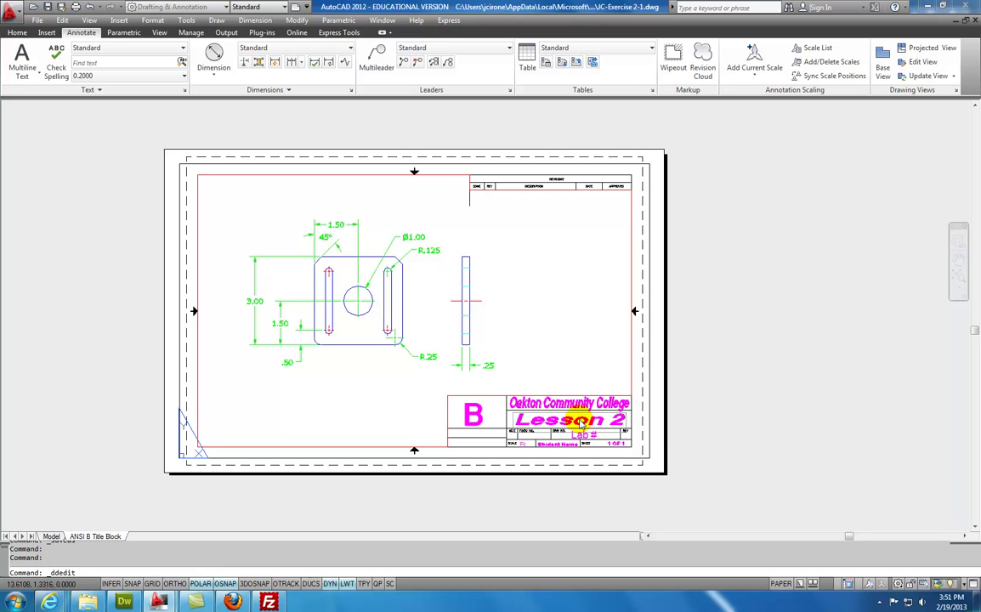
click(569, 450)
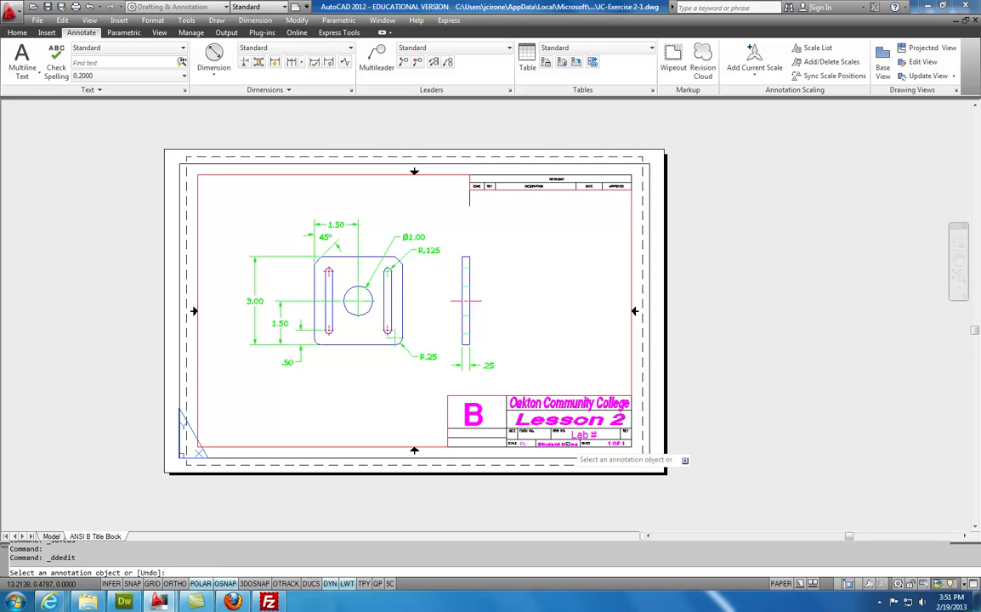
Replace the Student Name placeholder with the student's name and return to model space
click(562, 443)
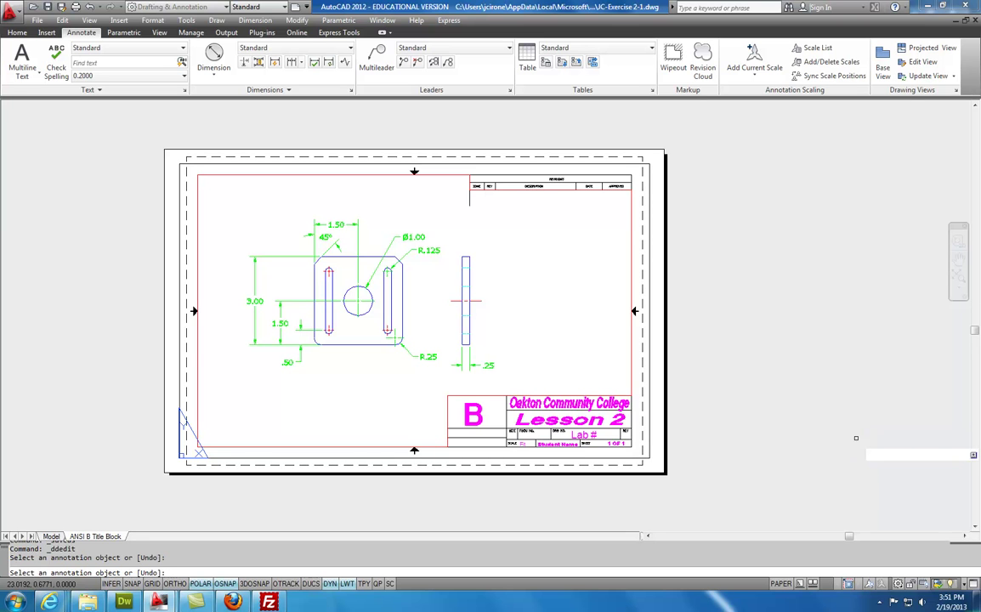
click(571, 451)
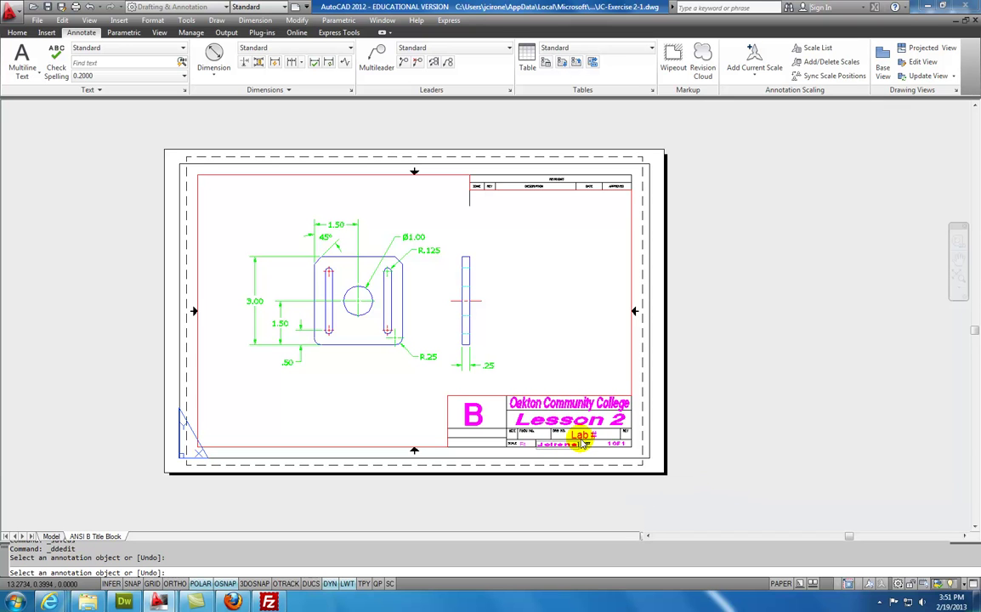
click(583, 443)
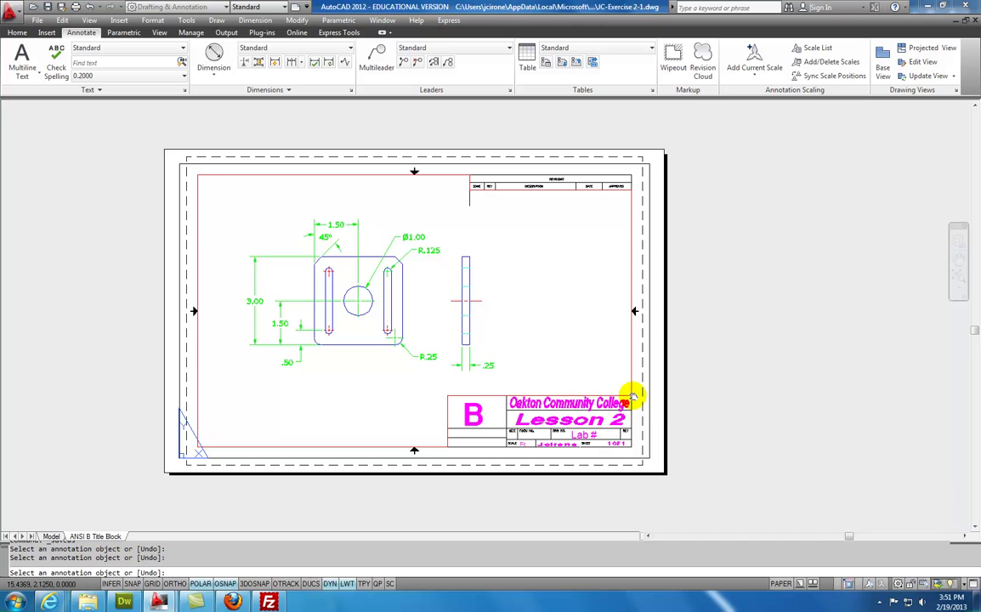
middle_drag(635, 396, 680, 398)
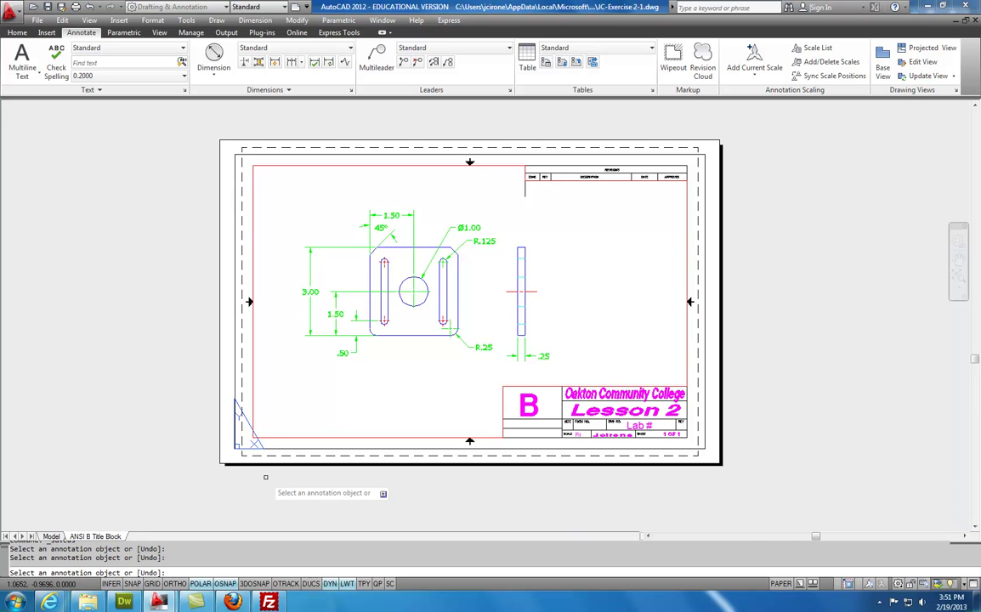
click(49, 535)
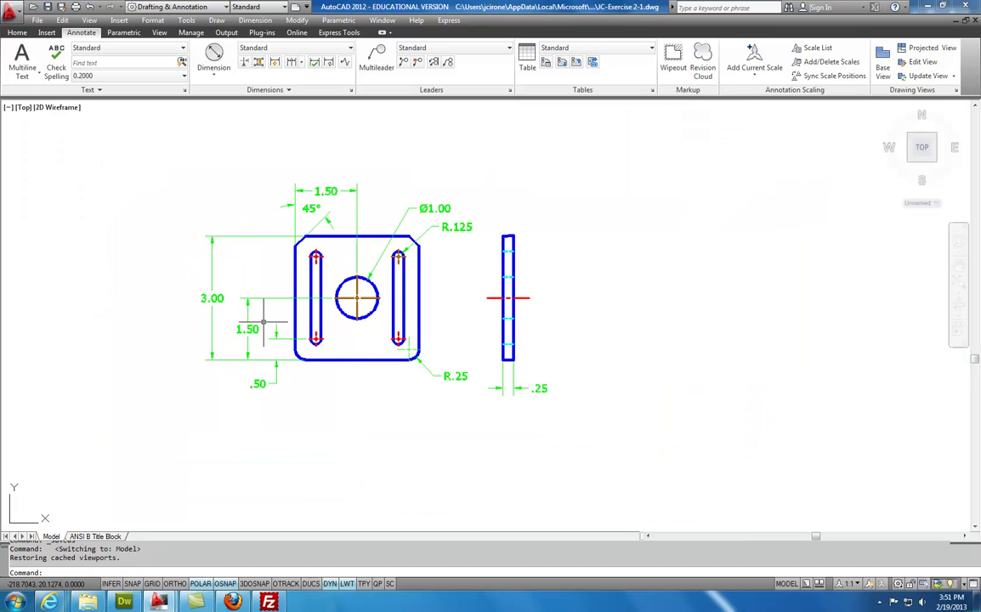
In model space, turn off the DIM layer and make layer 0 current
click(17, 32)
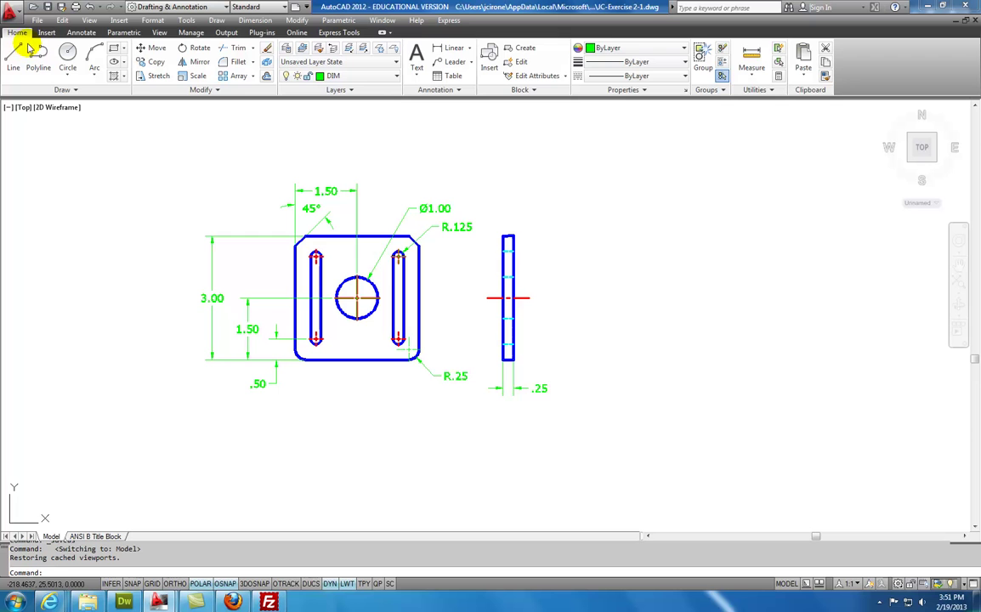
click(395, 76)
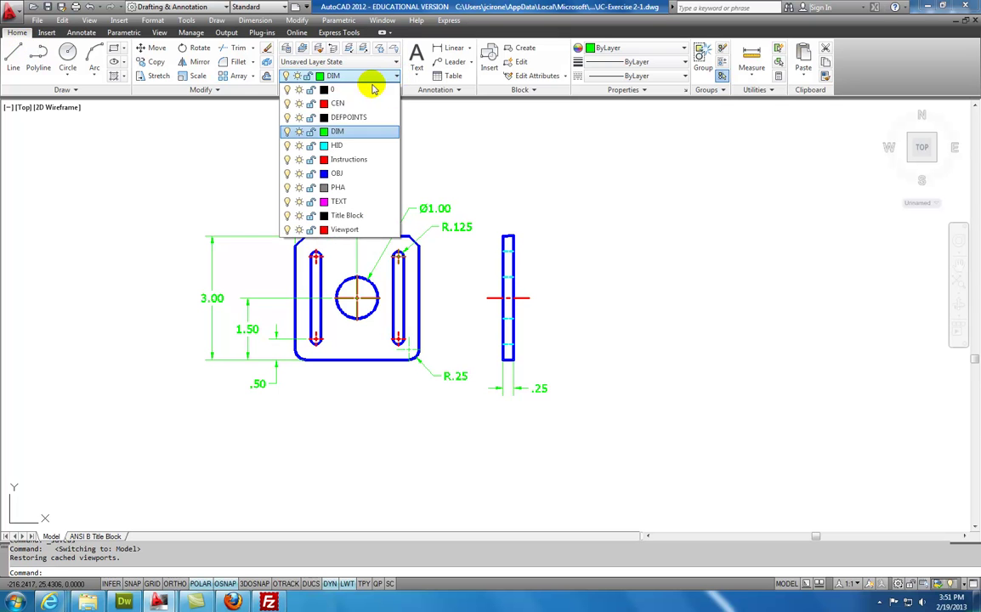
click(287, 132)
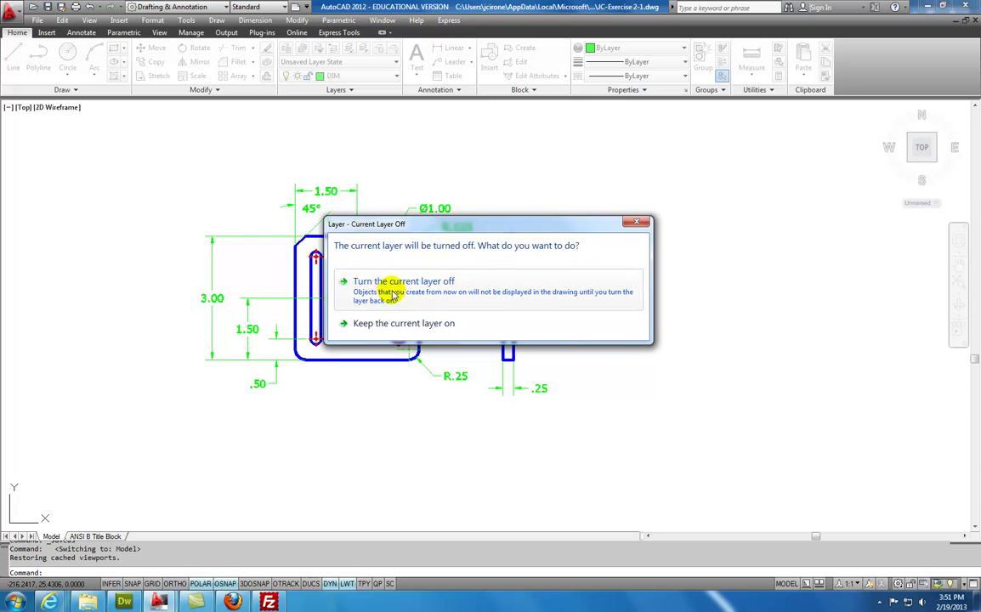
click(379, 286)
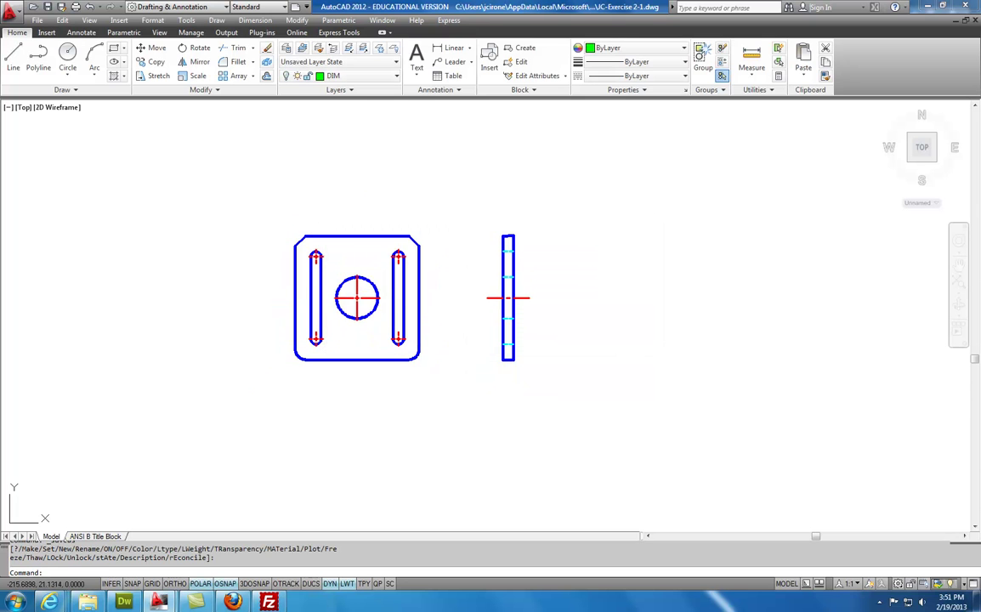
click(397, 78)
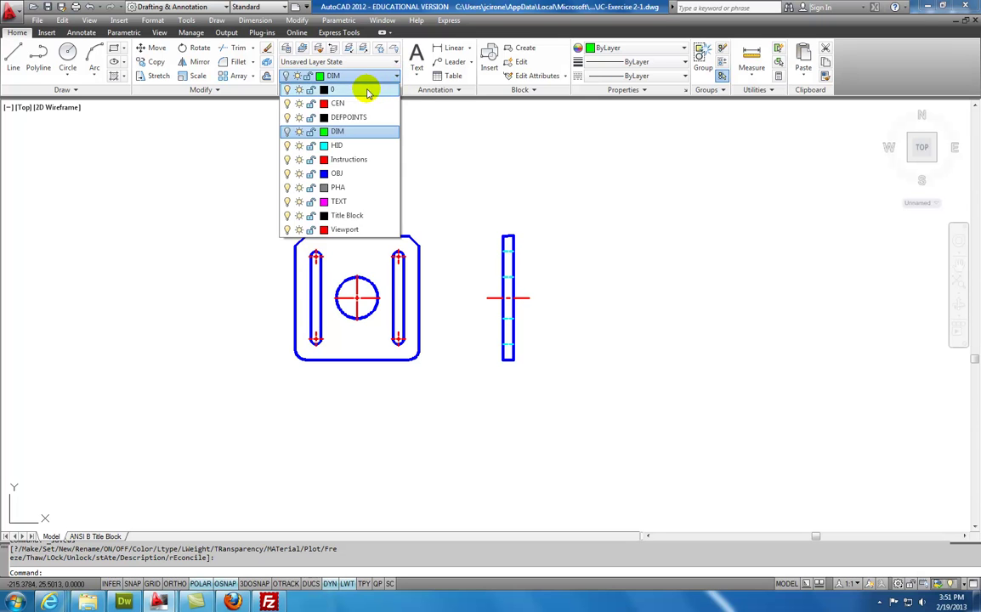
click(368, 91)
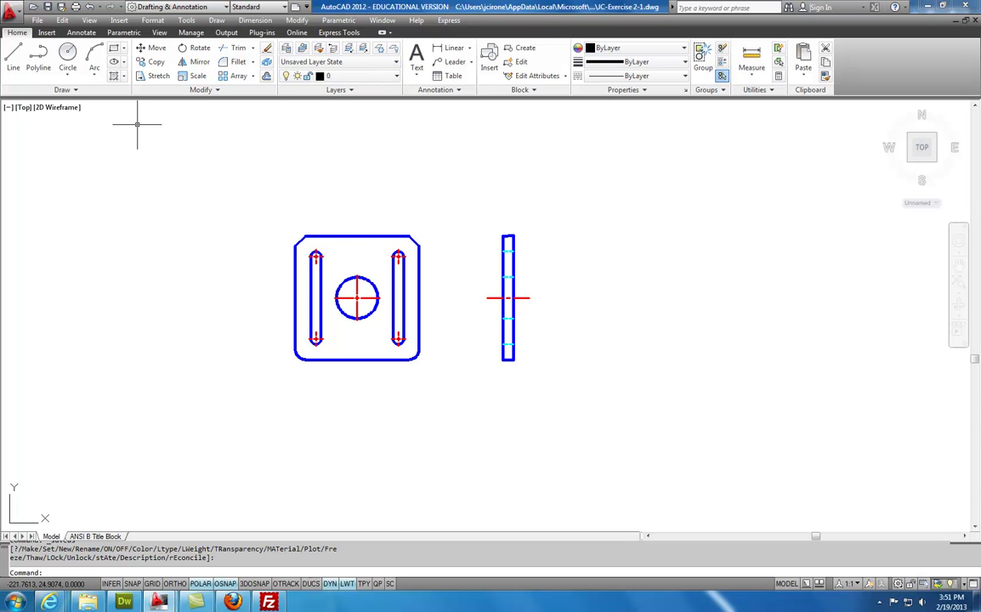
click(153, 61)
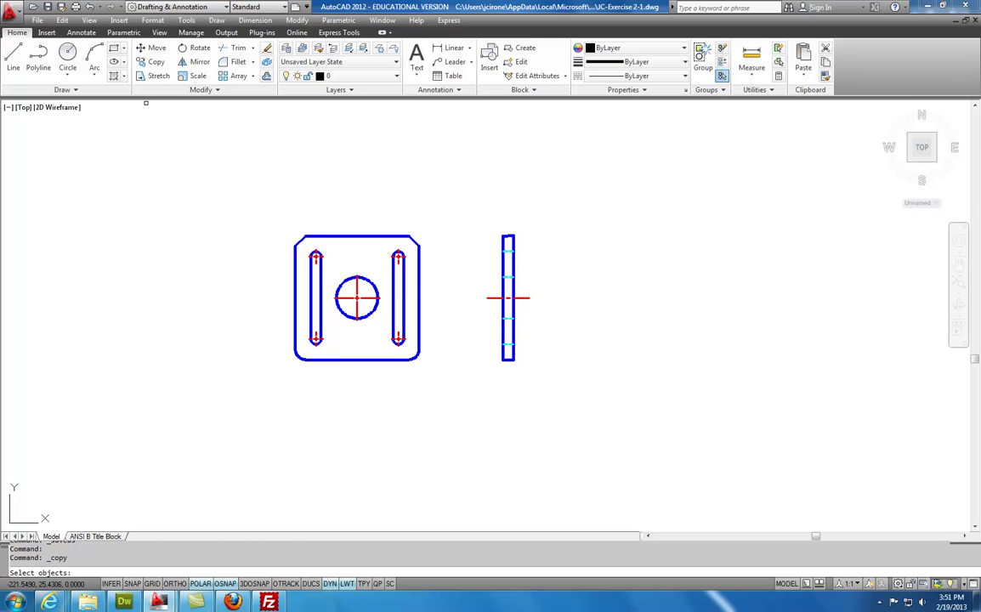
click(283, 217)
Copy the plate's front view to a spot right of the side view
click(446, 377)
key(Return)
click(398, 391)
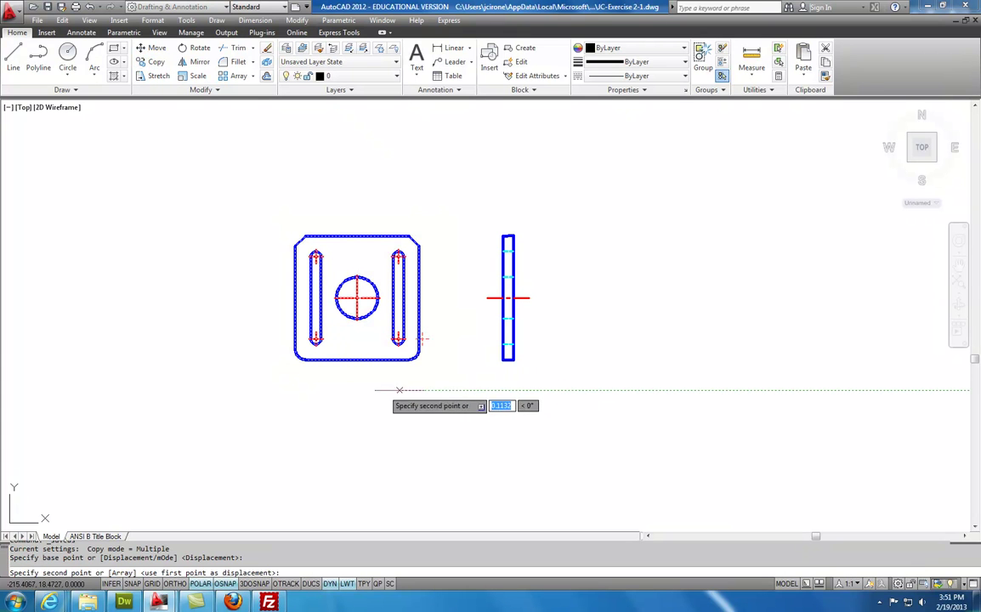
click(859, 391)
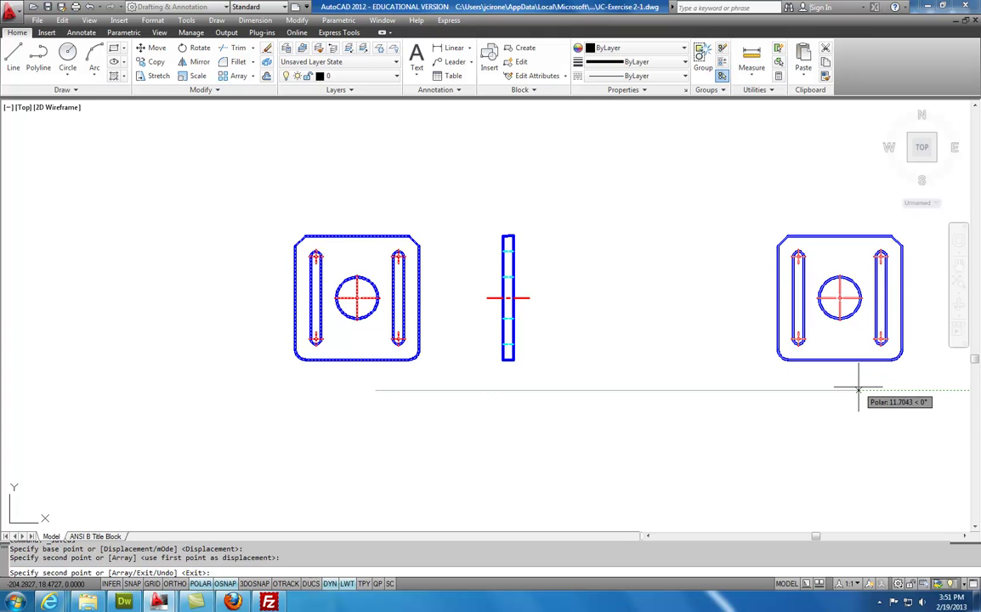
key(Escape)
middle_drag(770, 417, 442, 394)
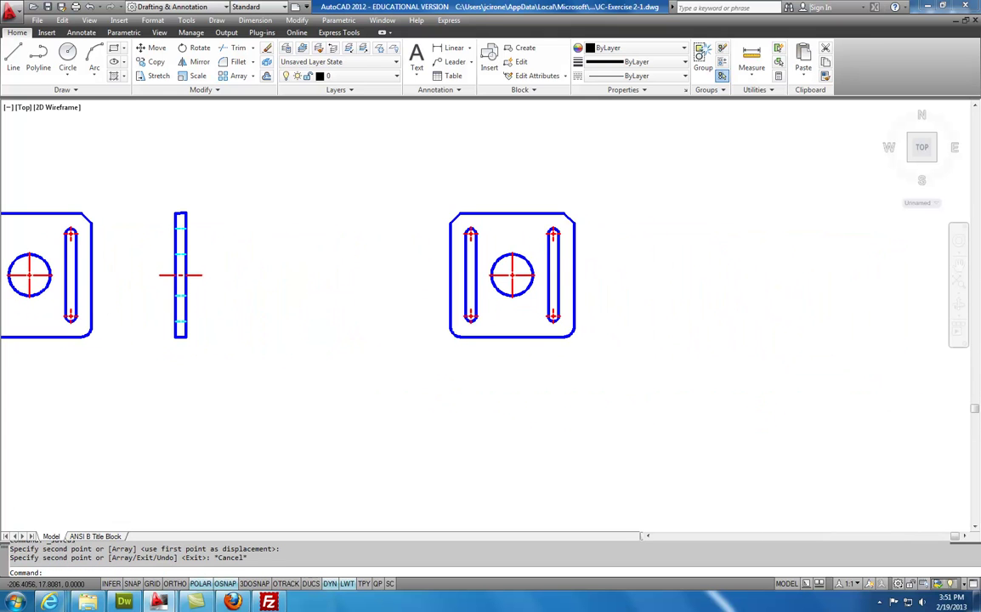
Show the copied plate from the SE Isometric direction, zoomed to fill the view
click(90, 21)
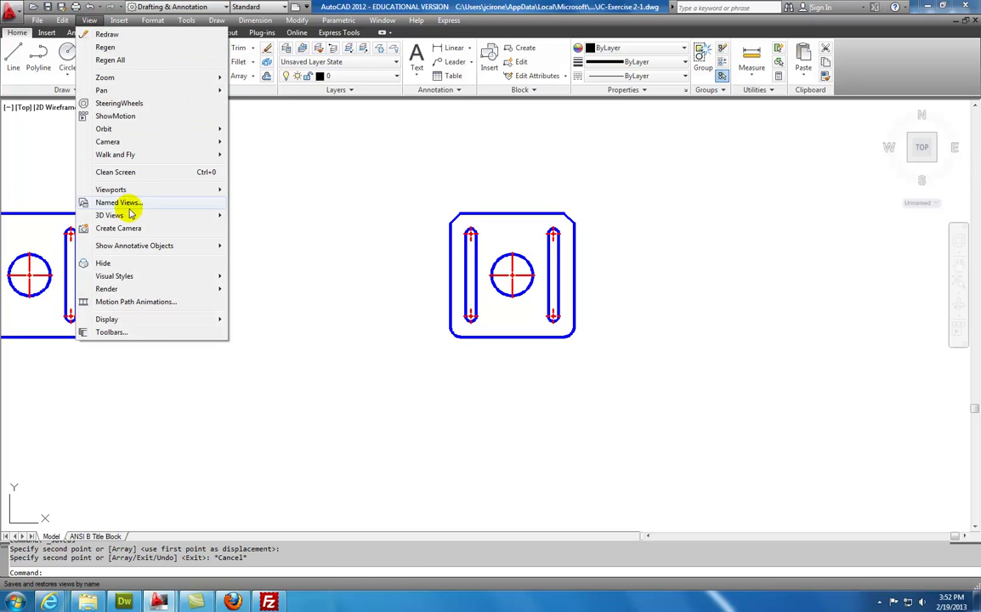
mouse_move(126, 215)
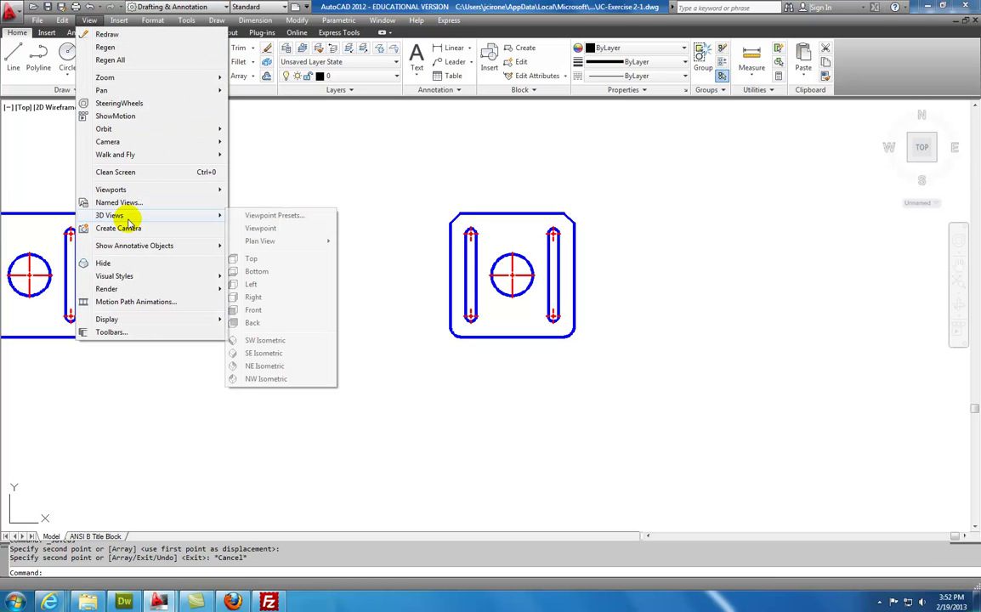
click(256, 352)
middle_drag(538, 347, 357, 244)
scroll(357, 245, up, 5)
middle_drag(452, 248, 322, 140)
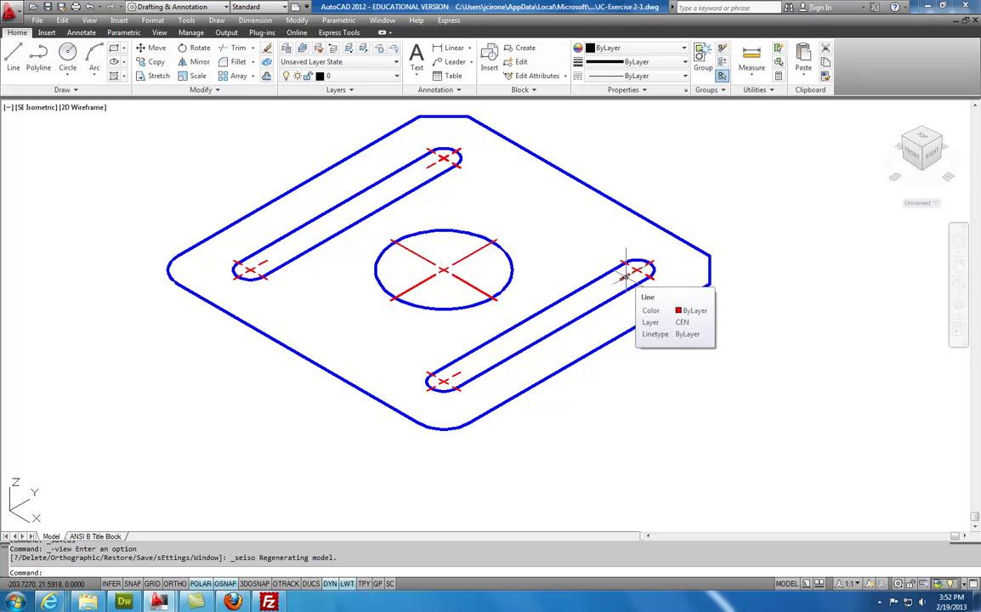
click(633, 271)
Erase the red centerlines at the right slot end of the isometric plate
key(Delete)
click(579, 238)
click(636, 270)
key(Delete)
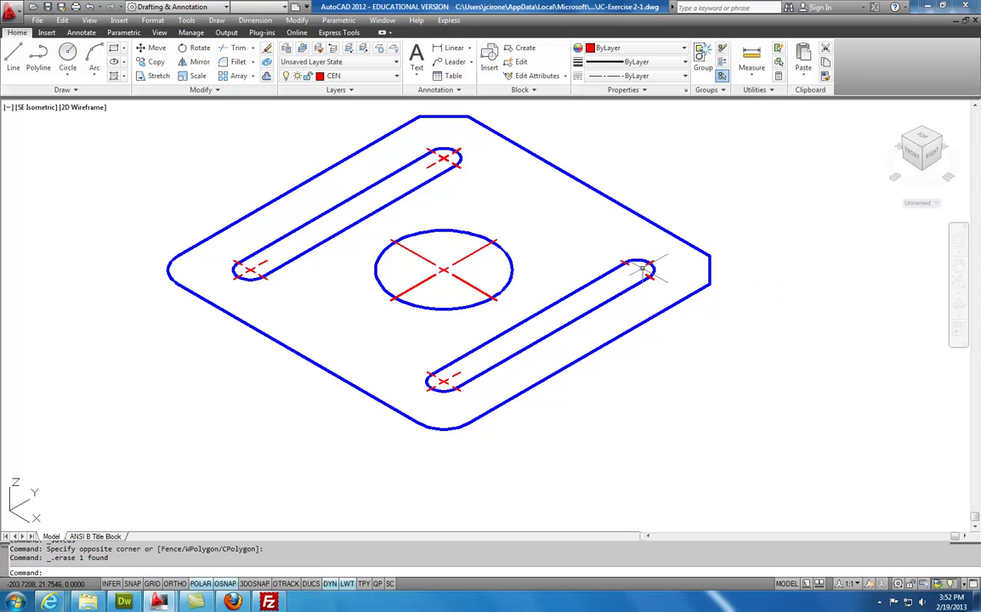
click(652, 268)
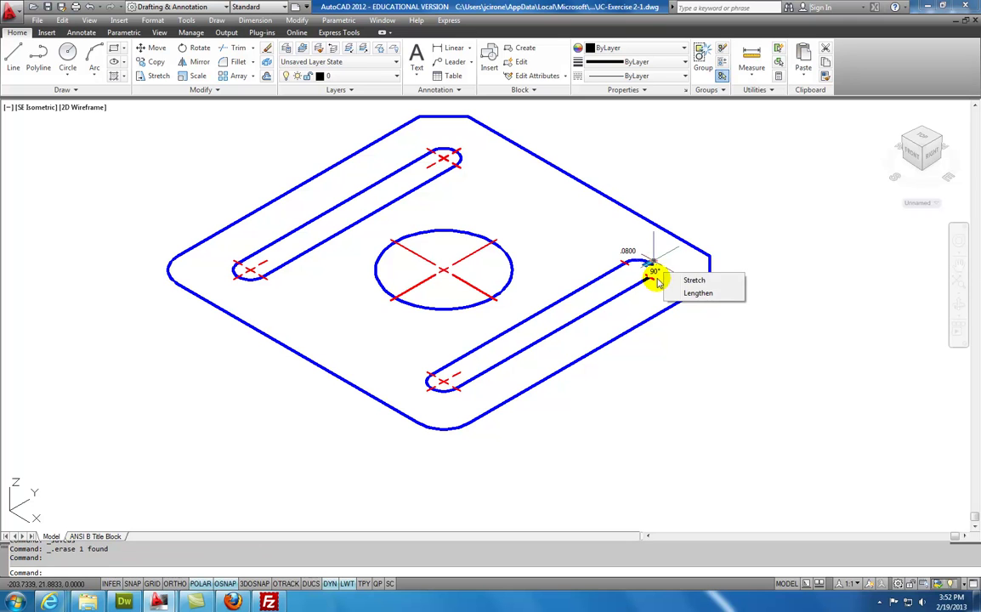
key(Delete)
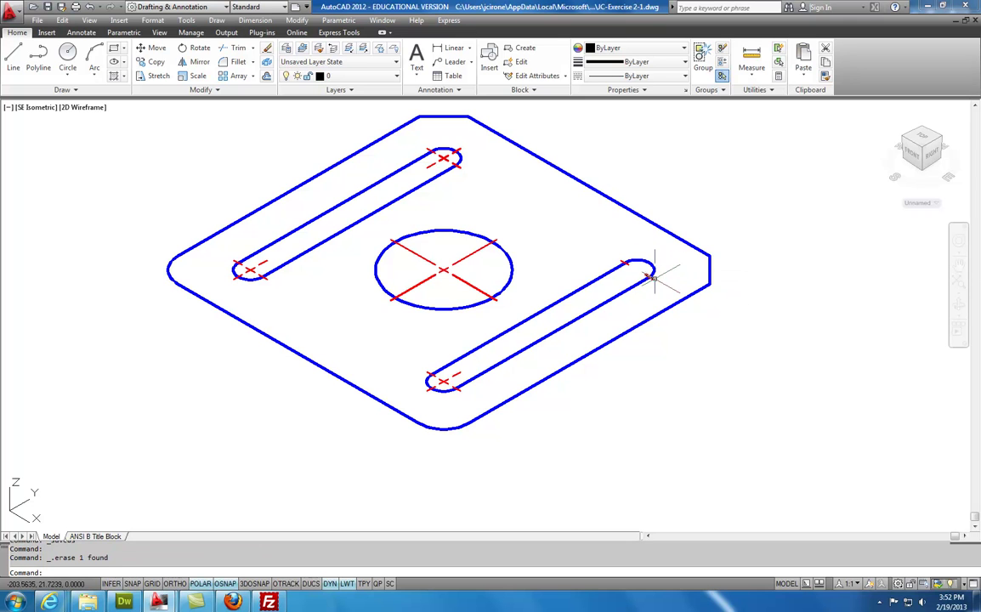
click(627, 267)
key(Delete)
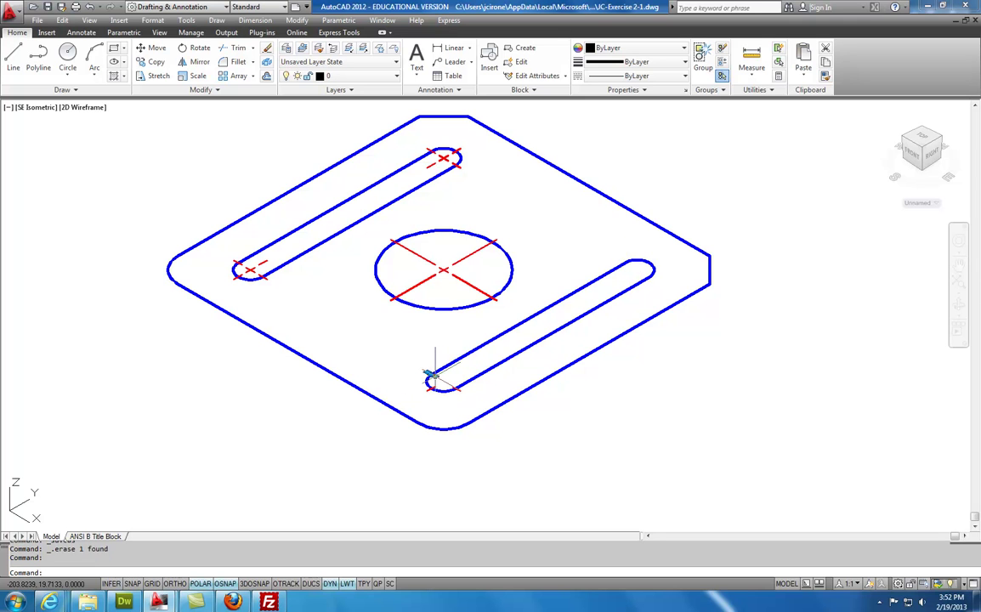
Erase the centerlines at the lower slot end and around the round hole
click(460, 389)
key(Delete)
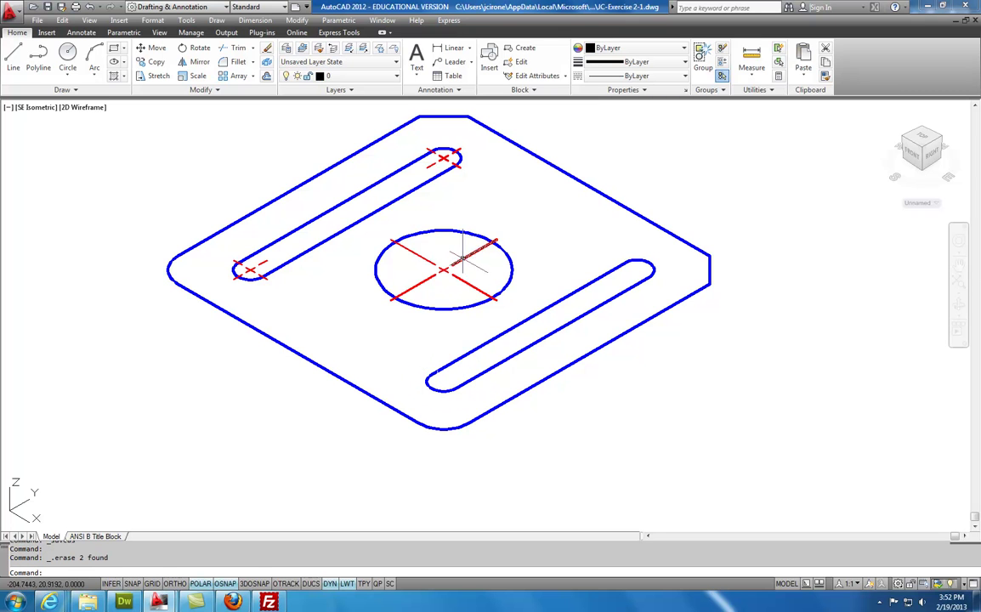
click(429, 228)
click(416, 287)
key(Delete)
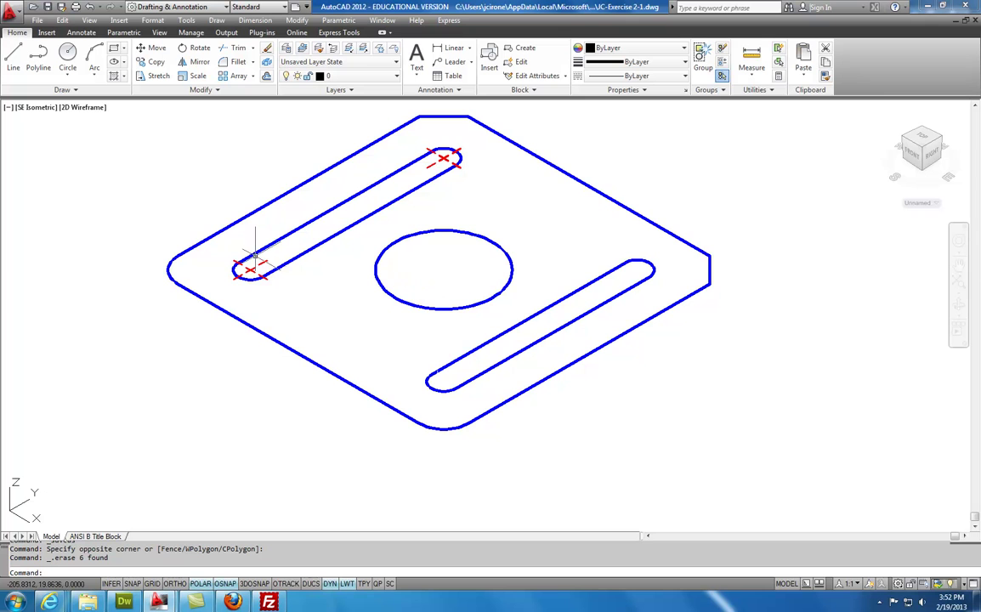
Erase the centerlines at the left and top slot ends
click(215, 253)
click(291, 298)
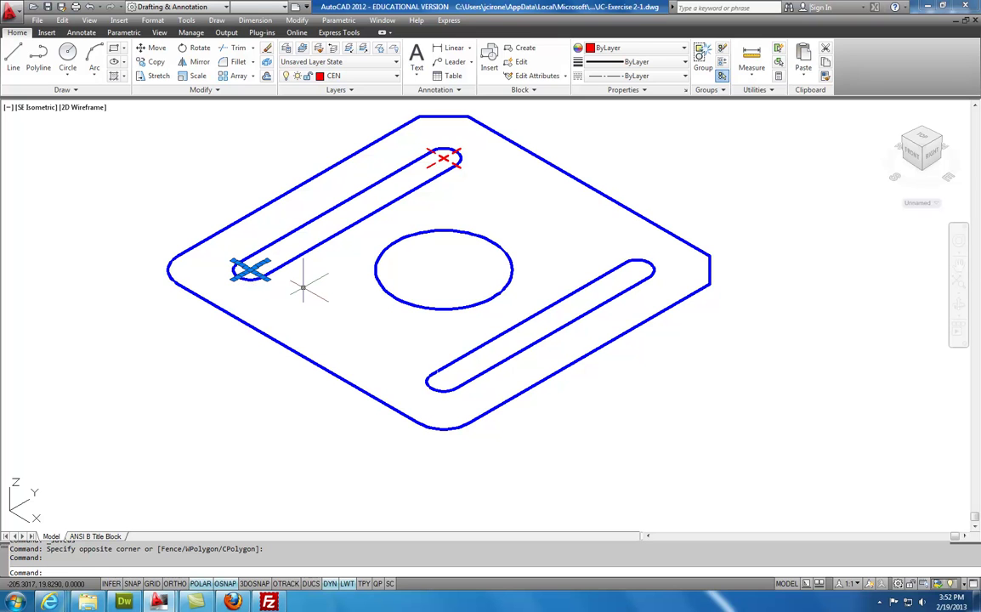
key(Delete)
click(419, 137)
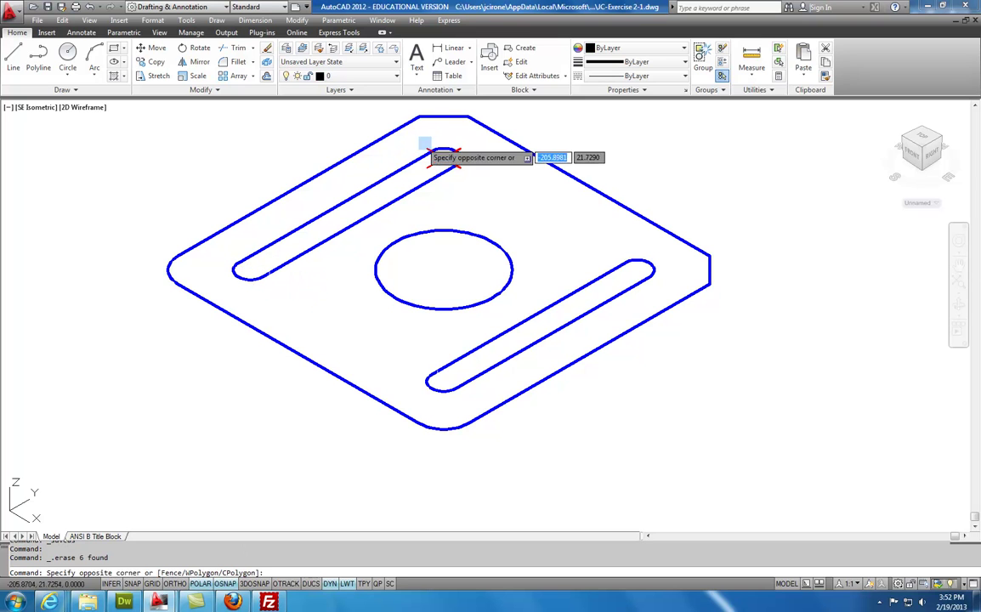
click(489, 187)
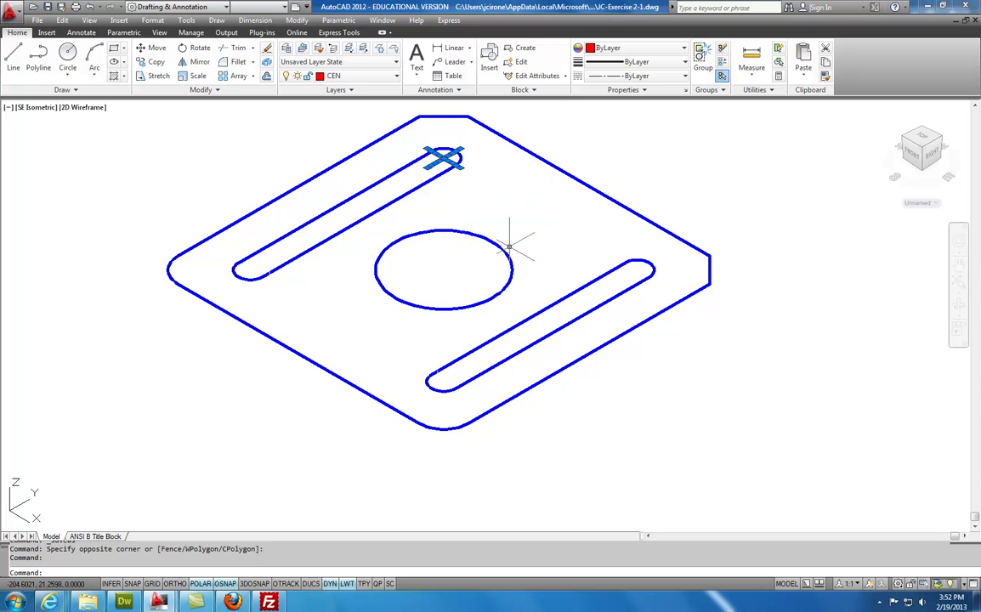
key(Delete)
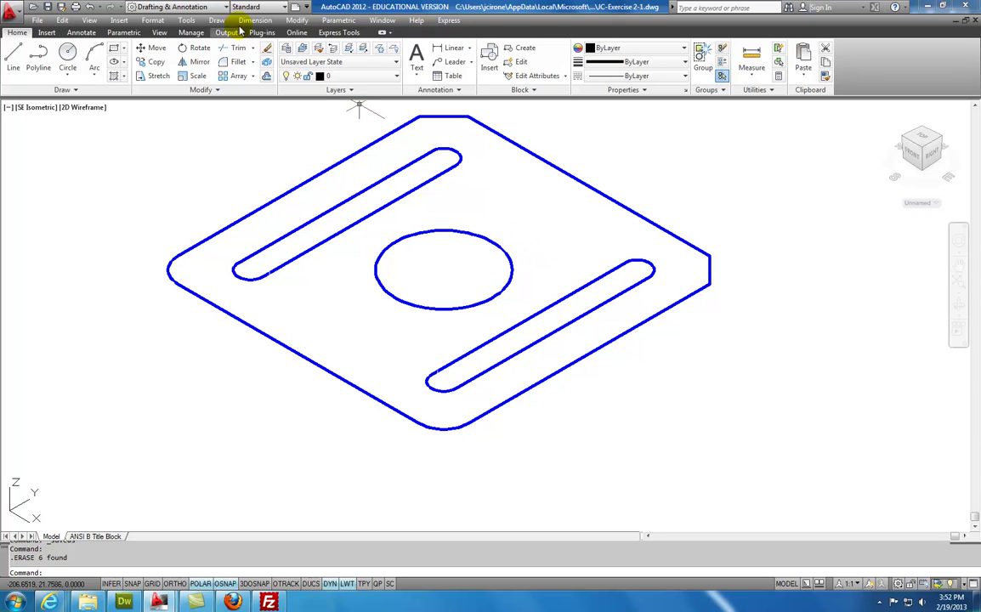
In the 3D Modeling workspace, presspull the plate region 0.25 into a solid
click(208, 8)
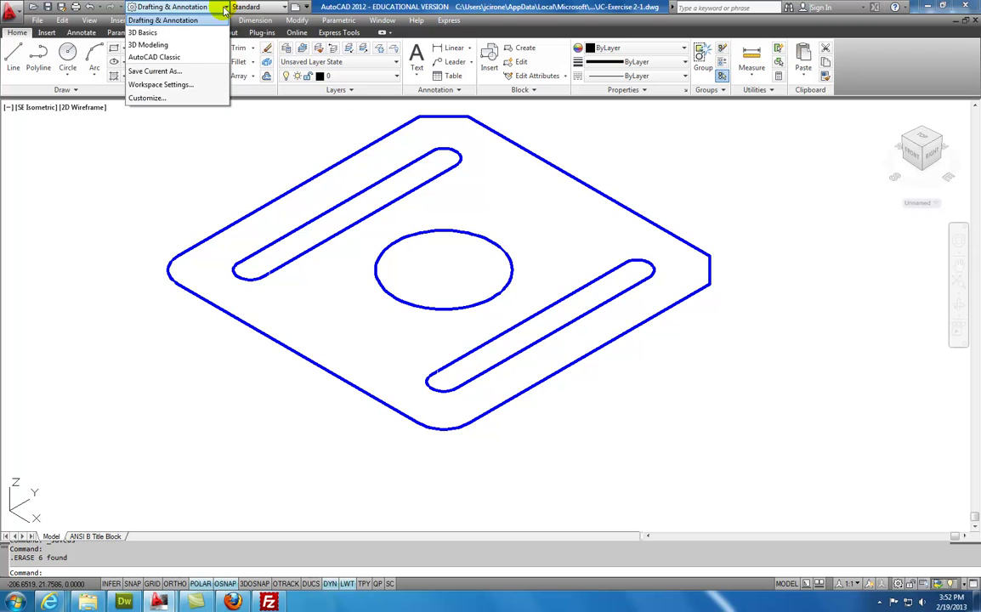
click(198, 45)
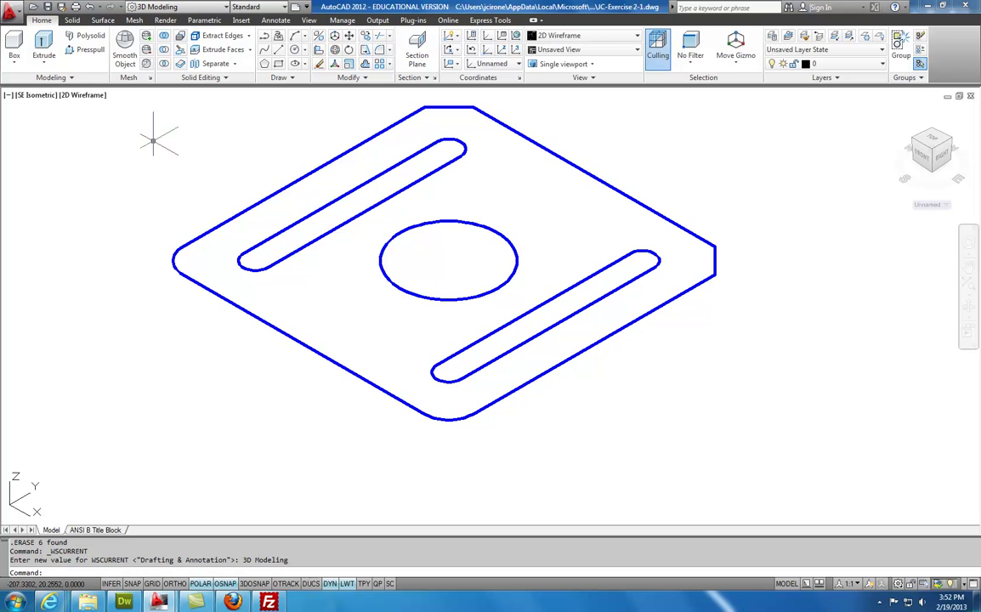
click(86, 51)
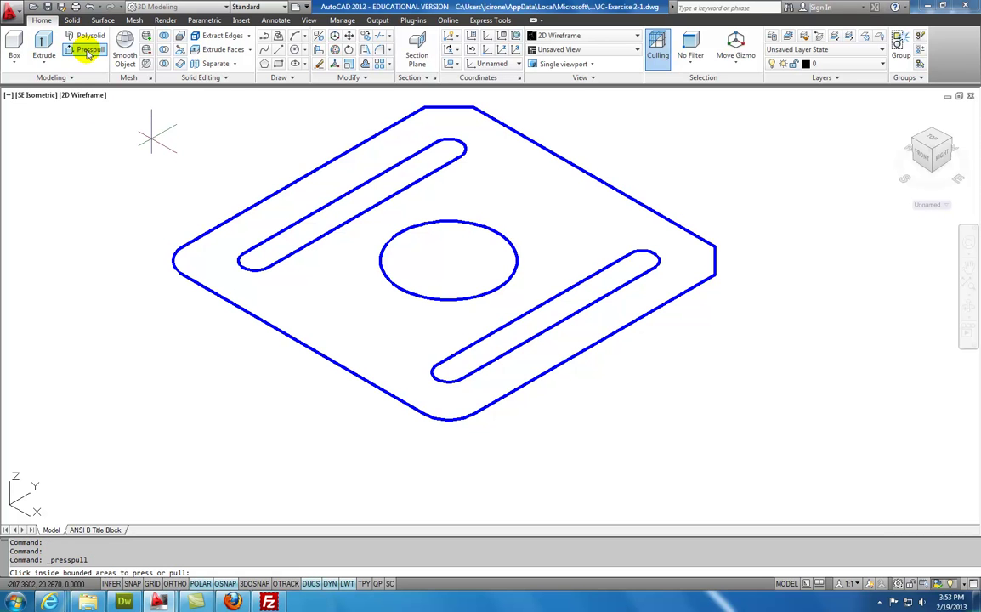
click(524, 190)
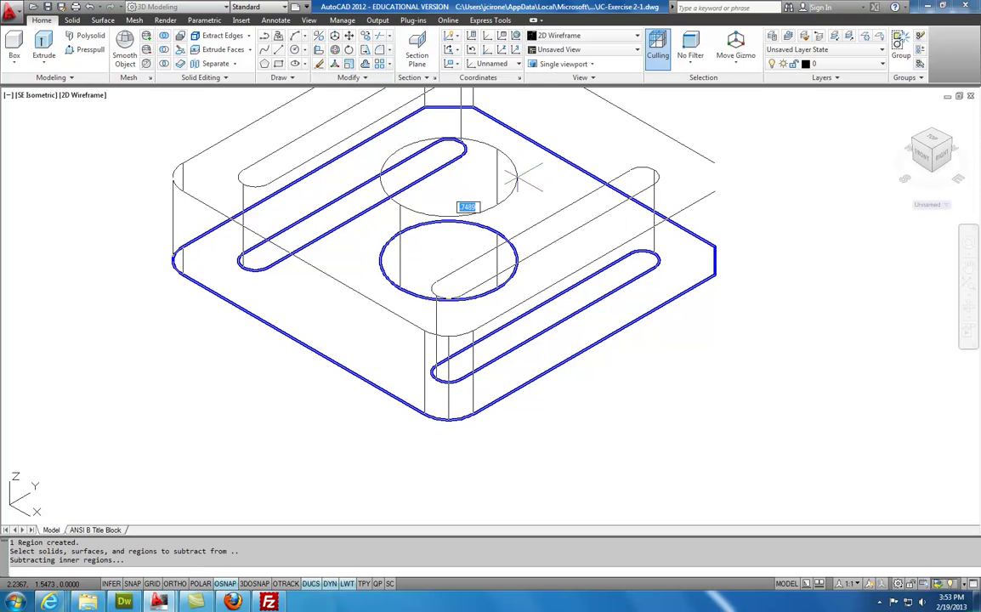
text(.25)
key(Return)
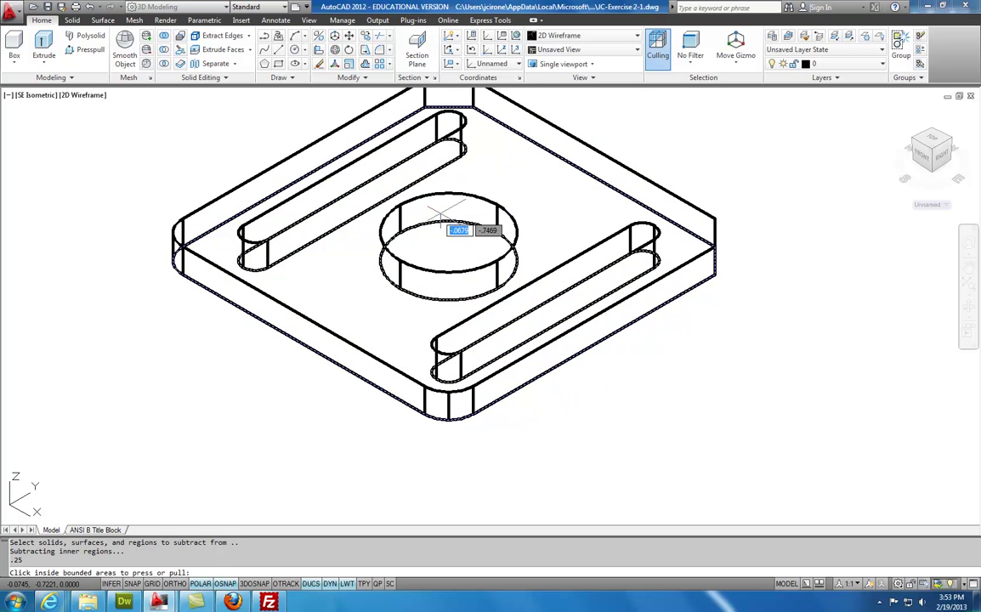
middle_drag(442, 222, 448, 278)
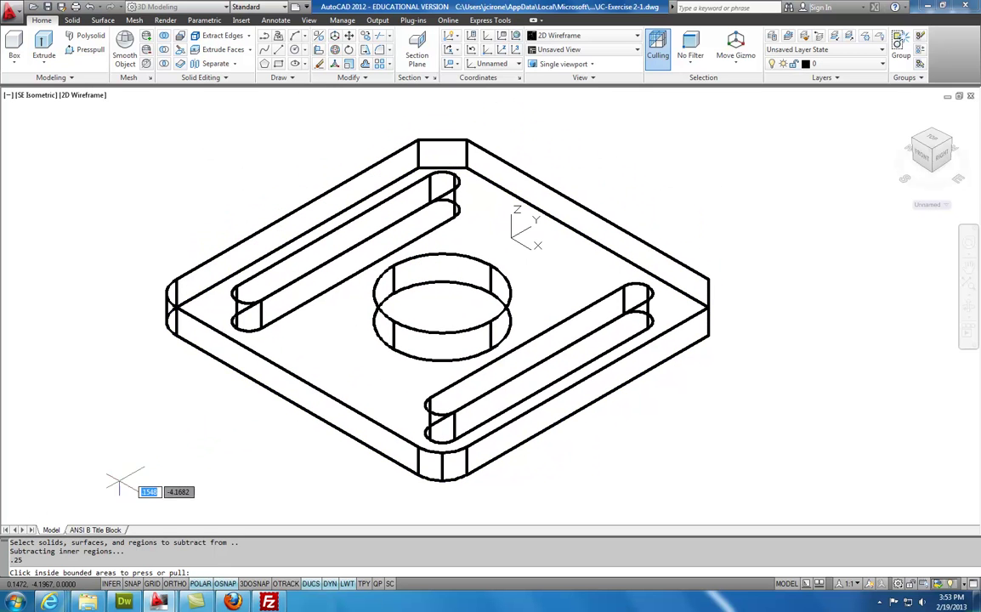
Return to the ANSI B Title Block layout in Drafting & Annotation with DIM turned on
click(90, 520)
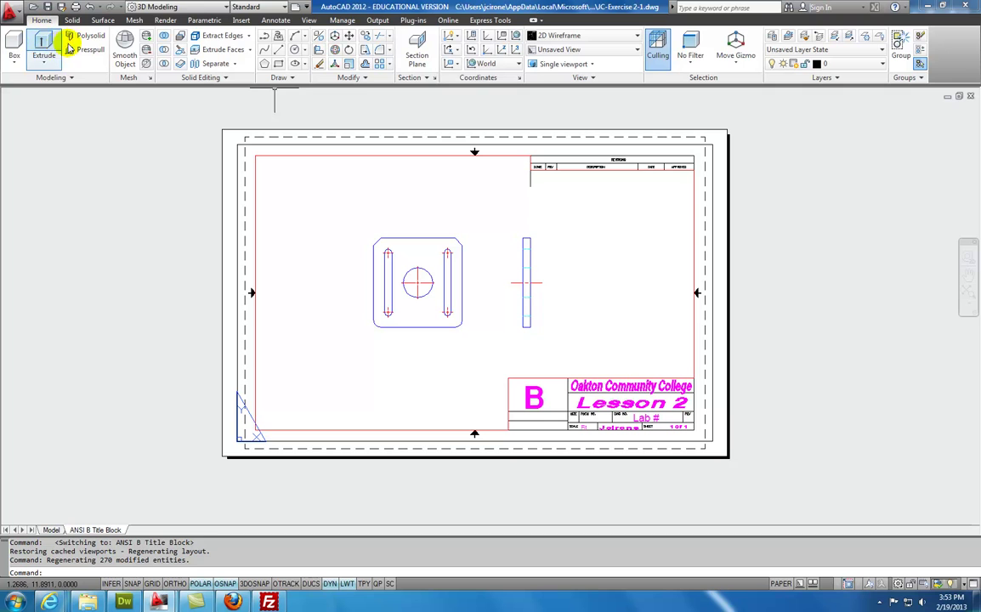
click(217, 9)
click(212, 20)
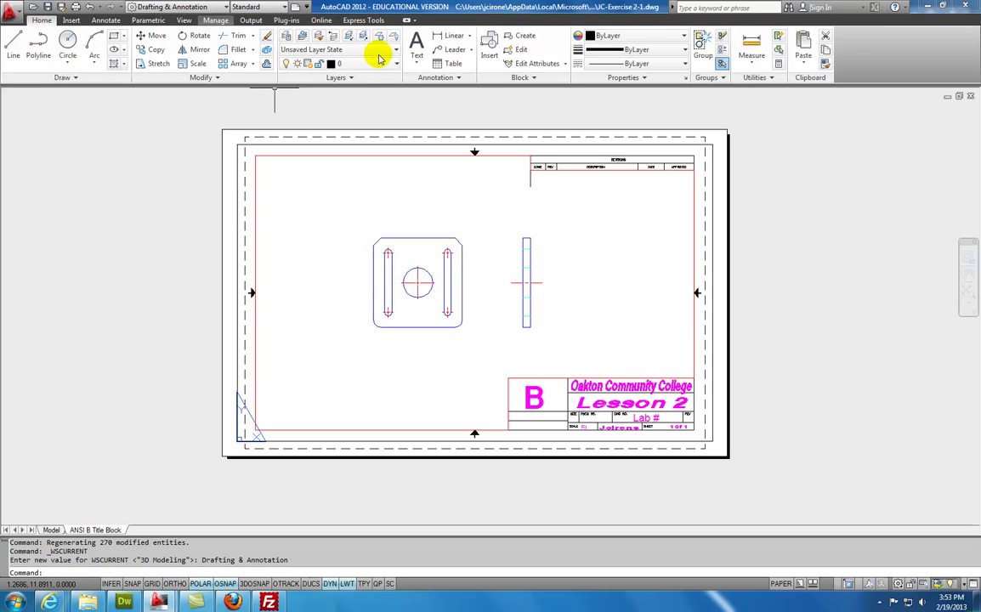
click(397, 65)
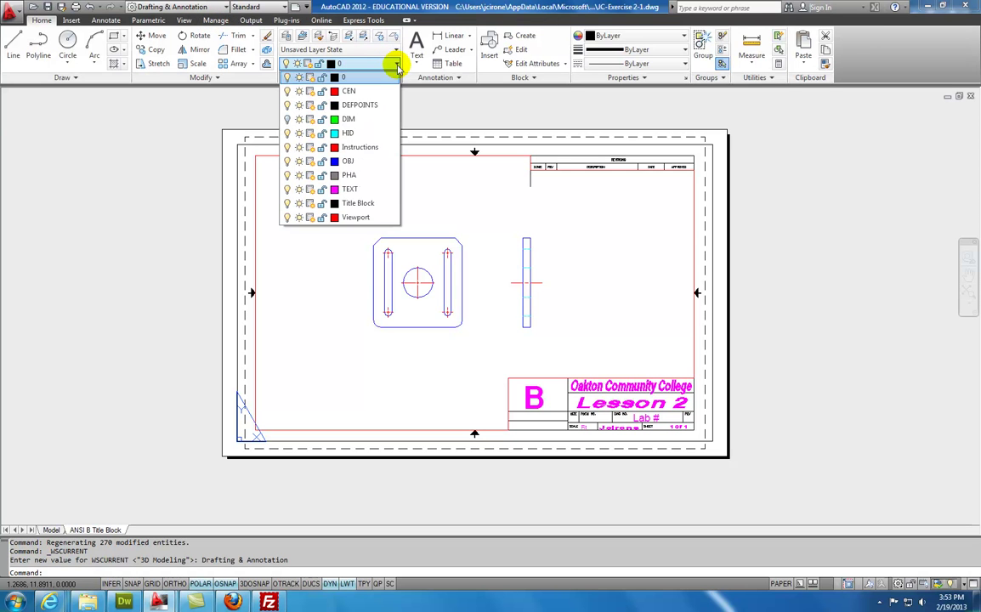
click(286, 119)
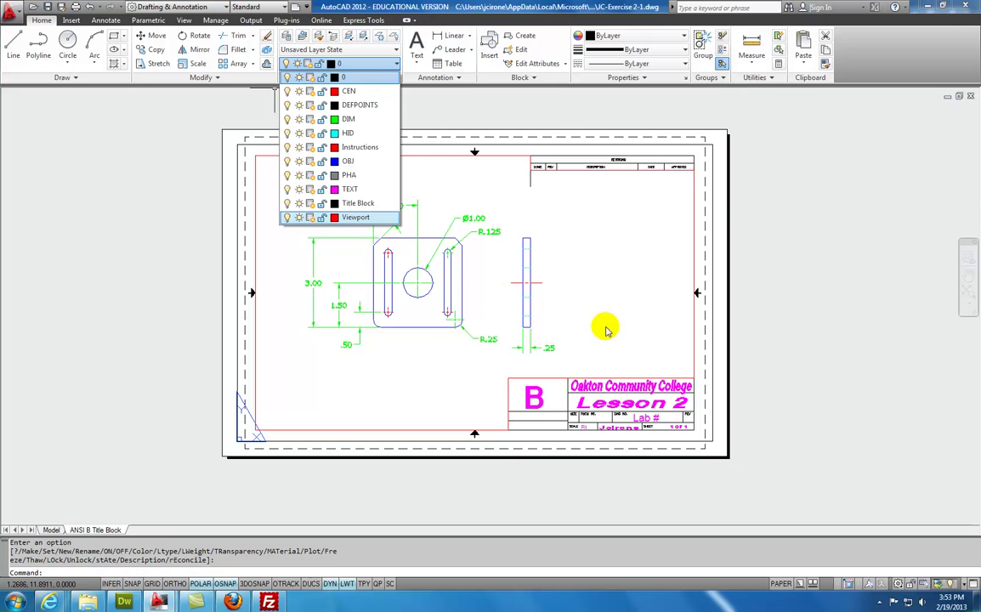
click(676, 182)
click(749, 203)
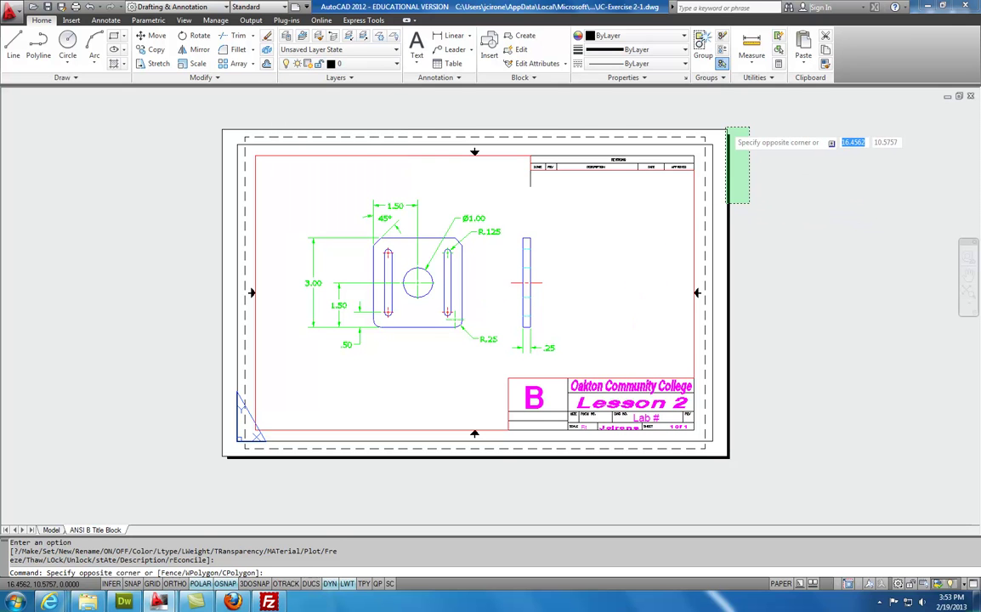
key(Escape)
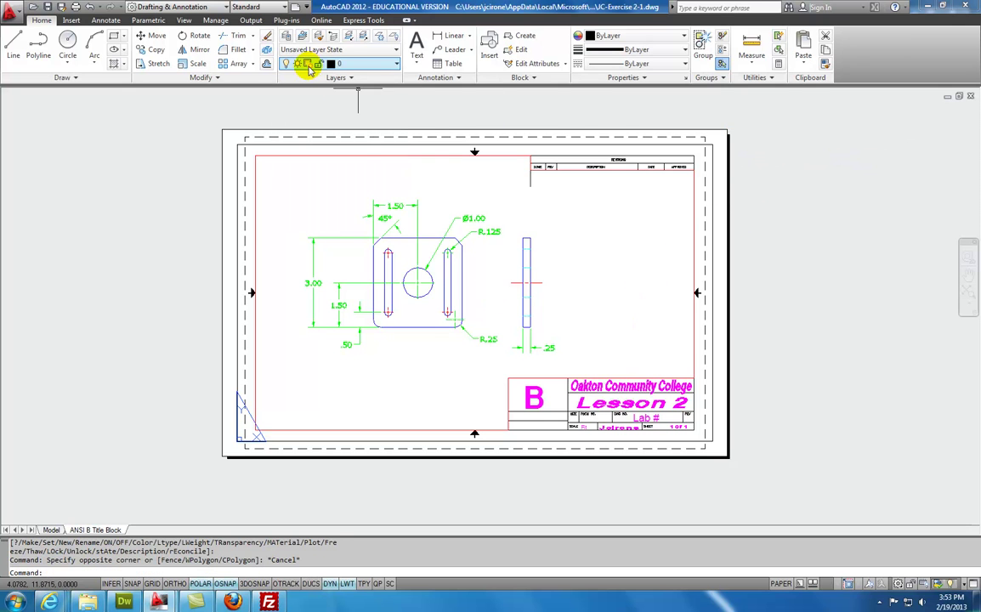
click(182, 21)
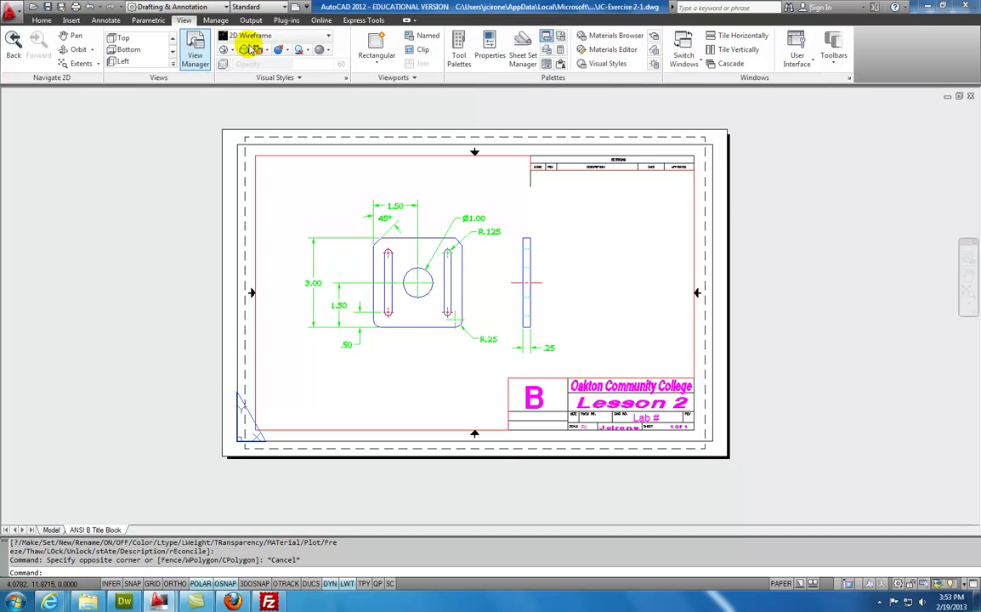
Draw a rectangular viewport at the sheet's upper right, with OSNAP off, and frame the plate
click(376, 50)
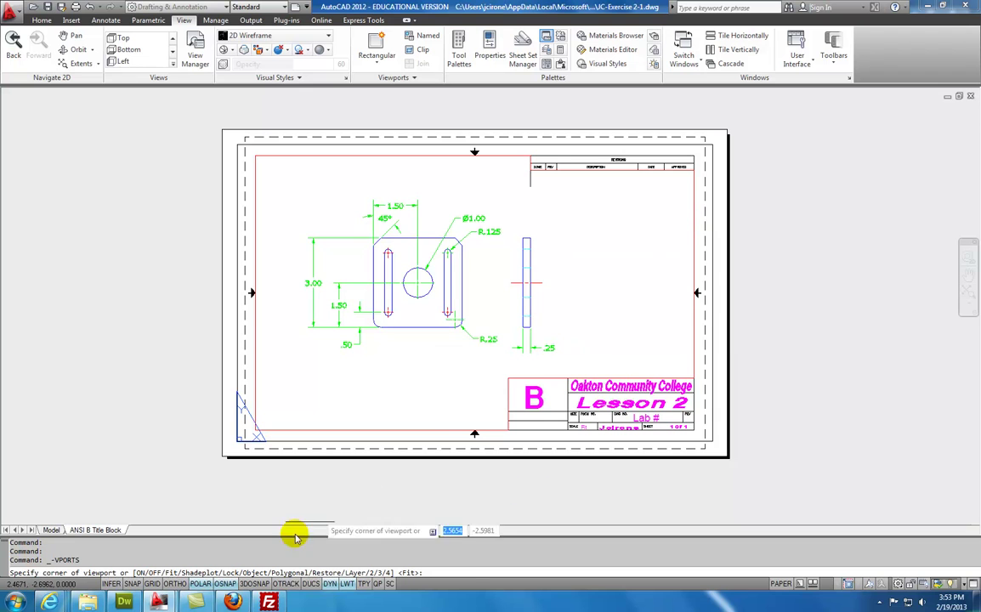
click(224, 584)
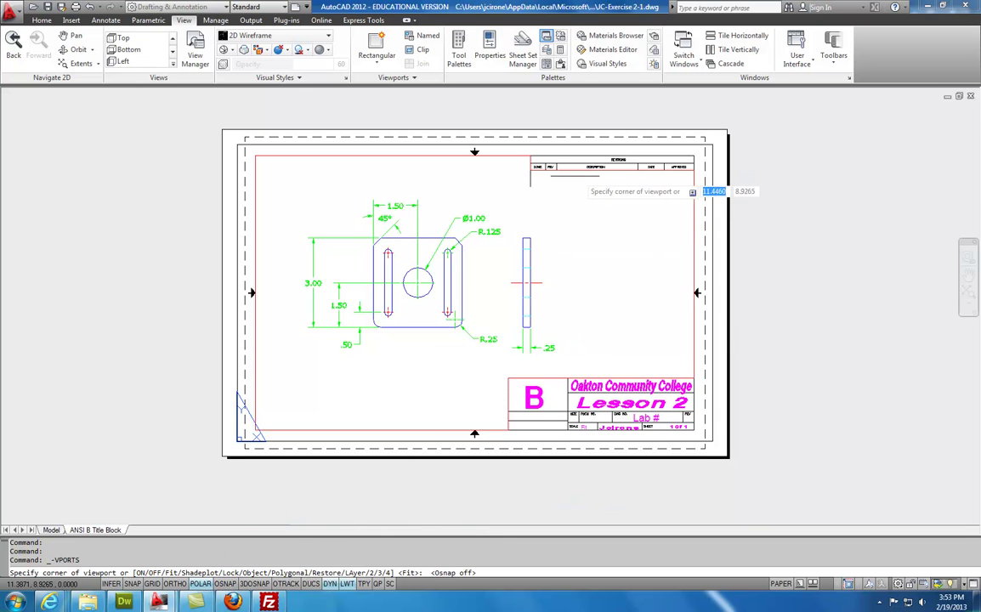
click(588, 167)
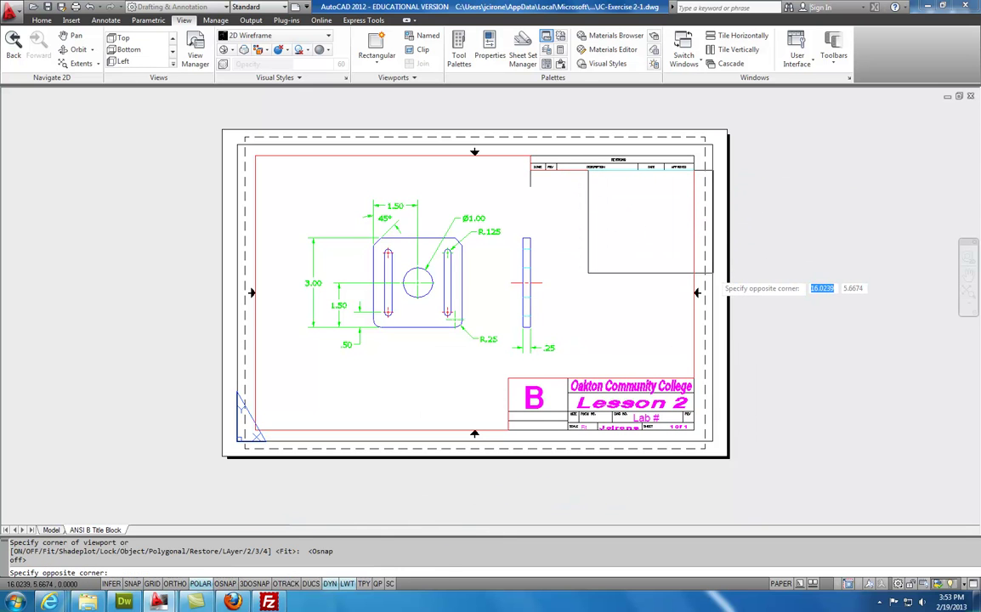
click(712, 273)
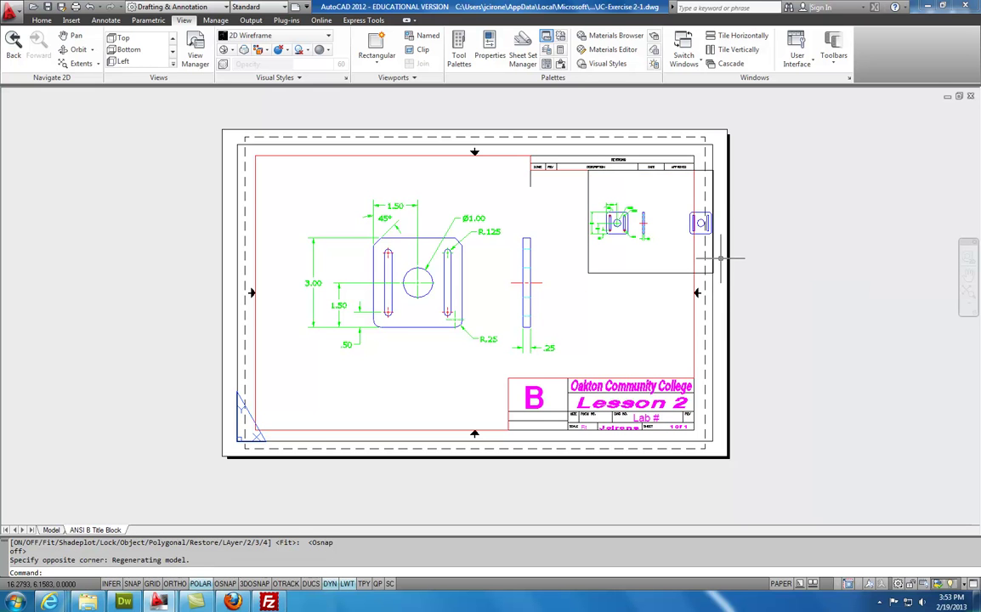
double_click(704, 202)
middle_drag(704, 208, 643, 223)
scroll(643, 223, up, 2)
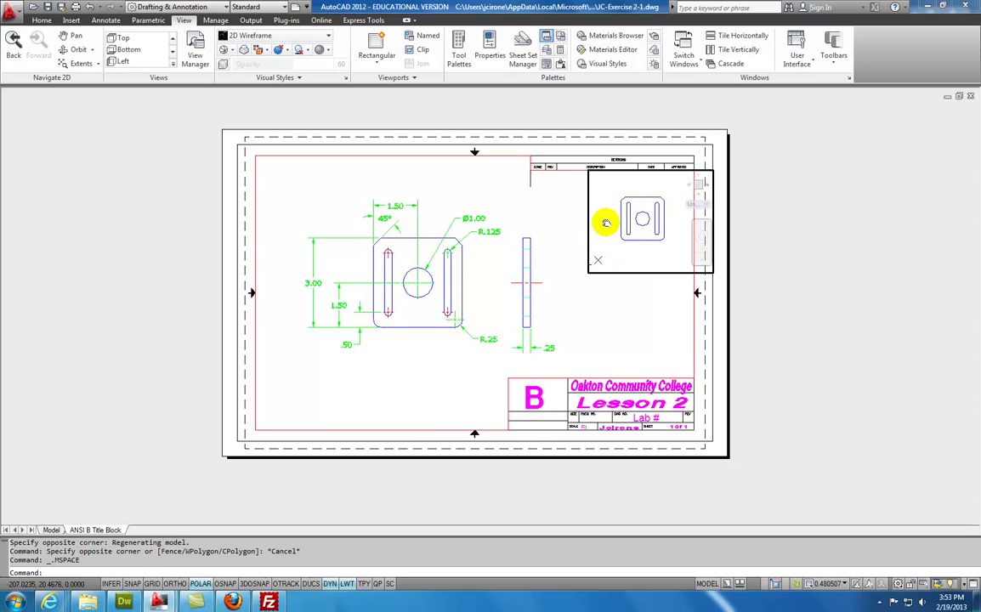
middle_drag(604, 223, 598, 225)
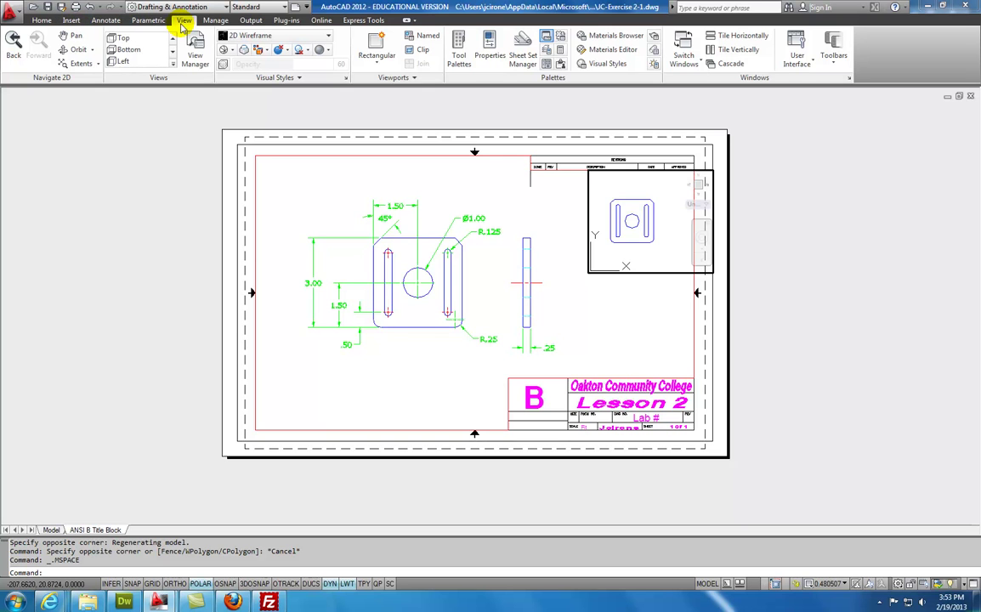
Set the viewport to SE Isometric with Conceptual shading, then return to paper space
click(172, 54)
click(137, 51)
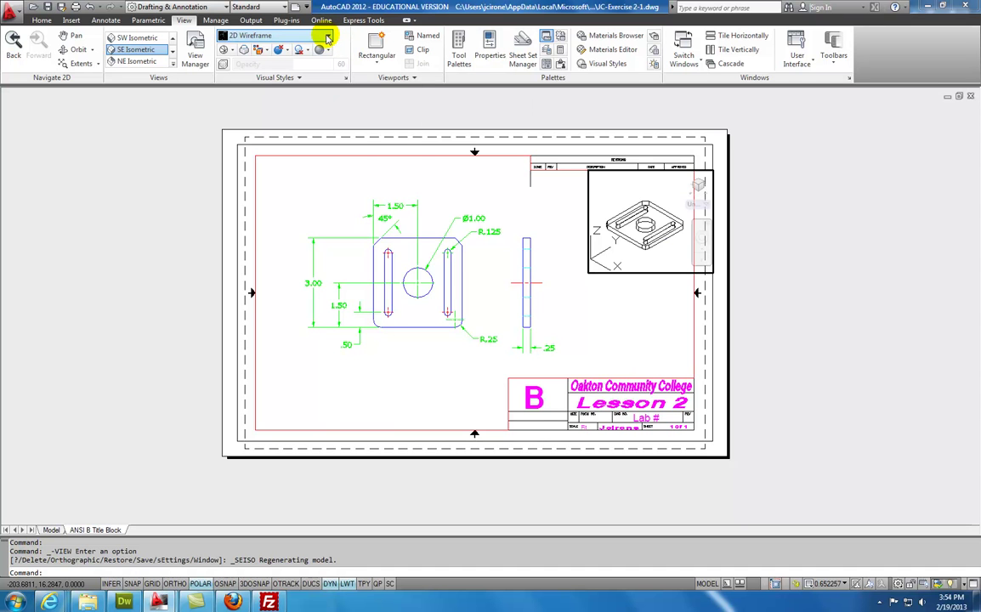
click(328, 34)
click(386, 68)
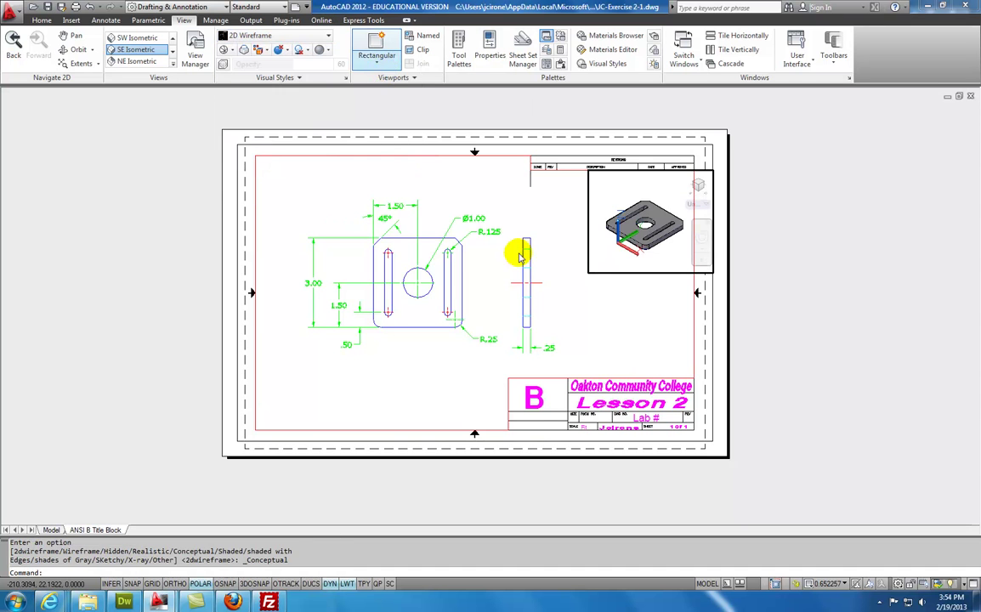
click(728, 338)
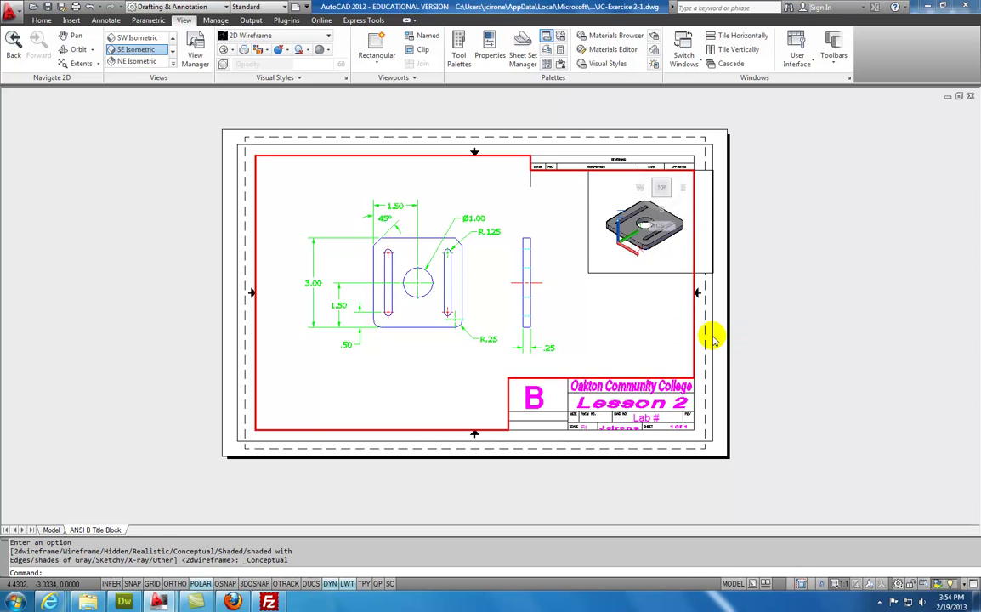
double_click(712, 338)
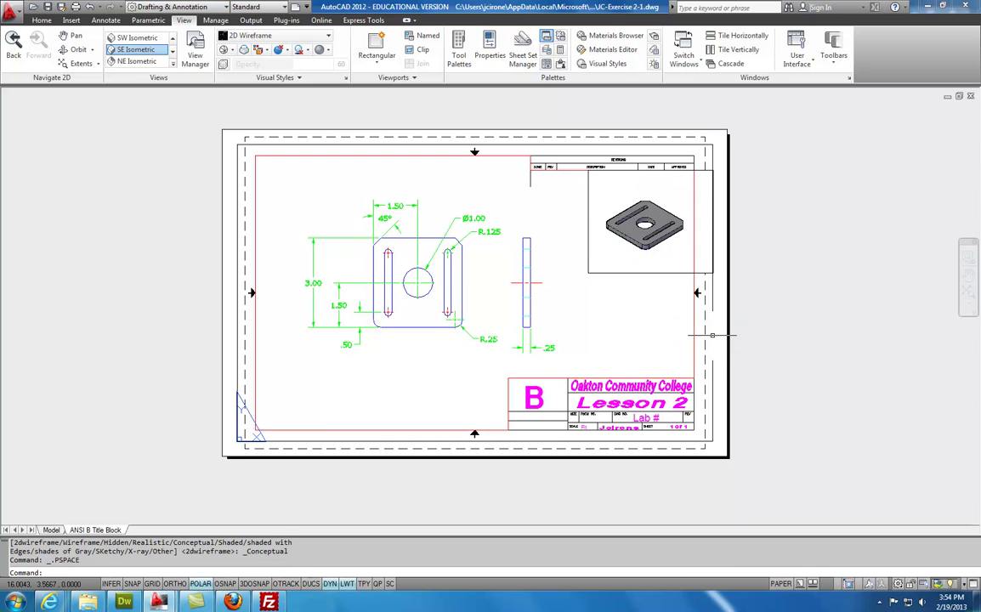
Save the drawing as JC-Exercise 2-1, replacing the existing file
click(62, 7)
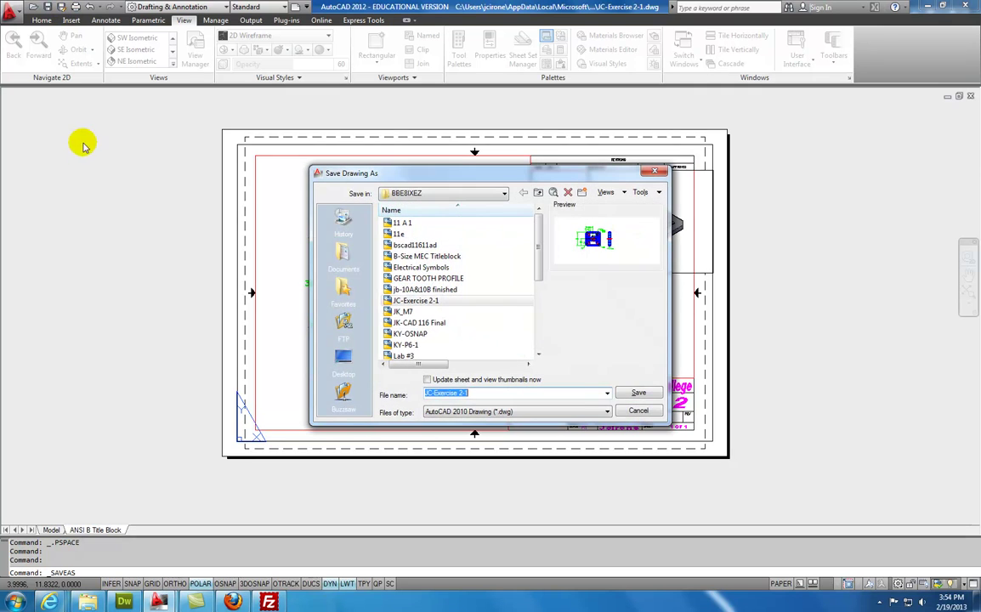
click(636, 395)
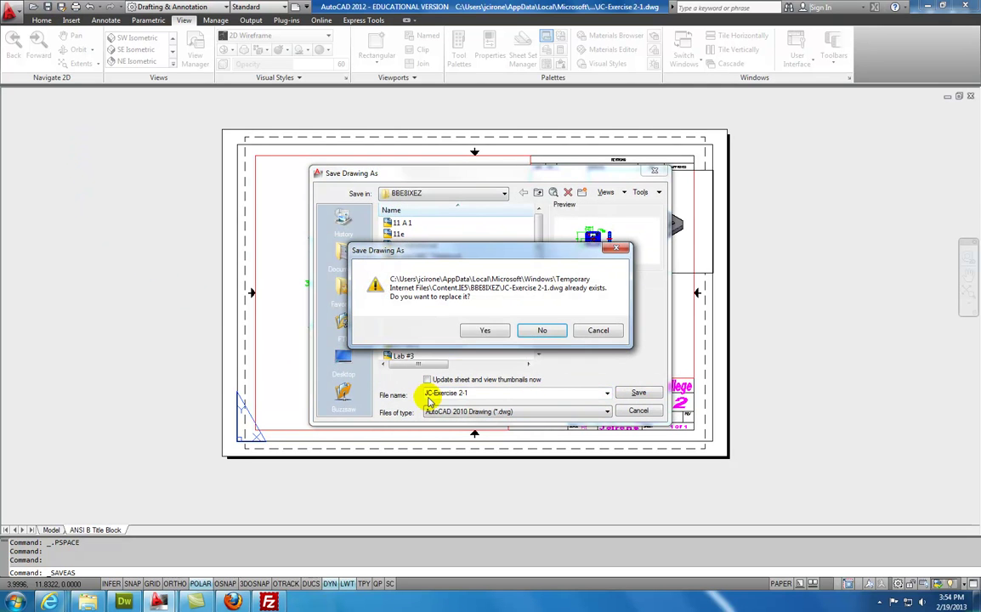
click(484, 331)
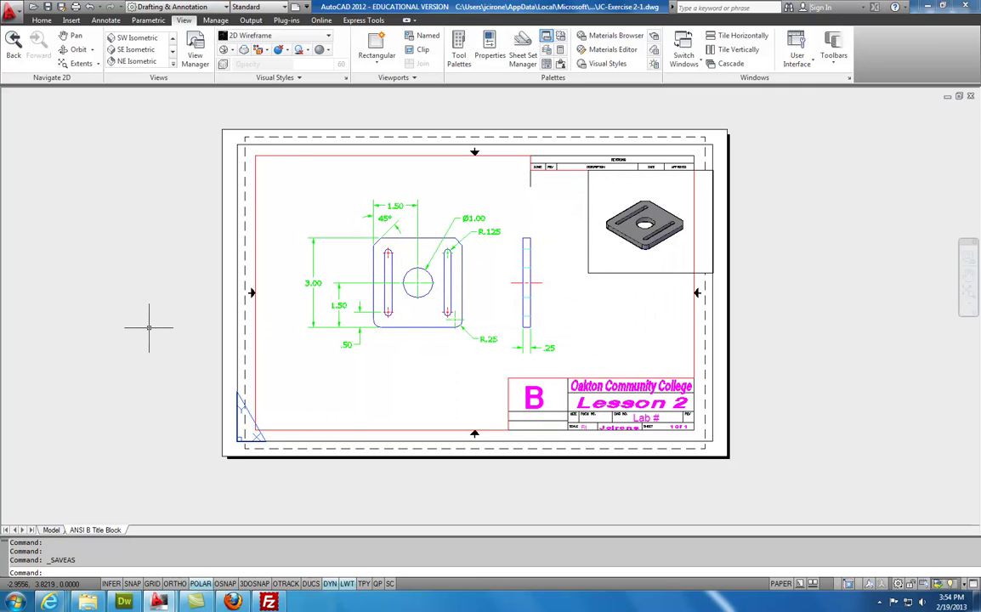